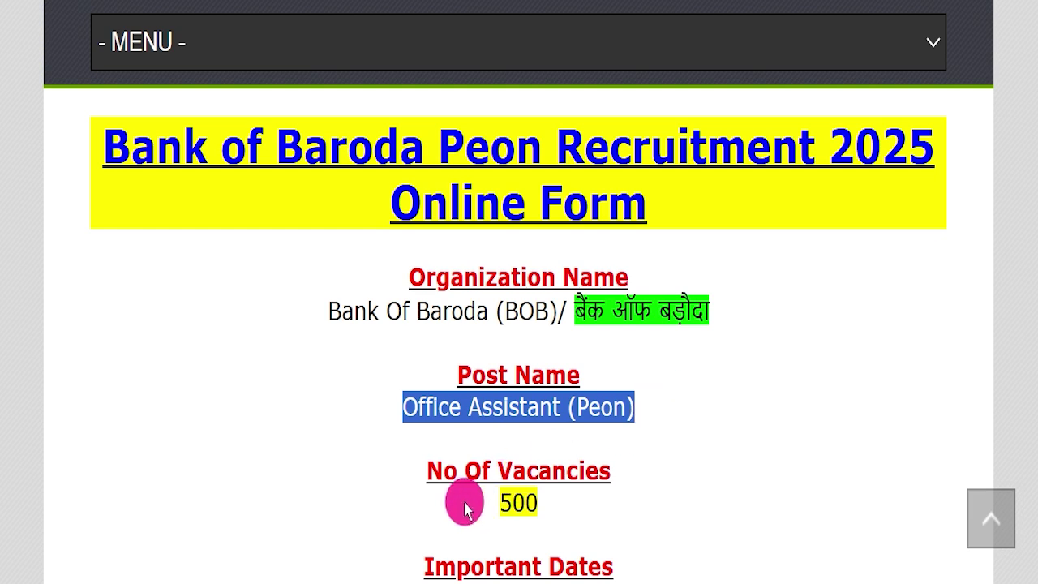
# Highlight the number of vacancies on the Bank of Baroda Peon recruitment page.
pyautogui.moveTo(424, 494); pyautogui.dragTo(667, 496)
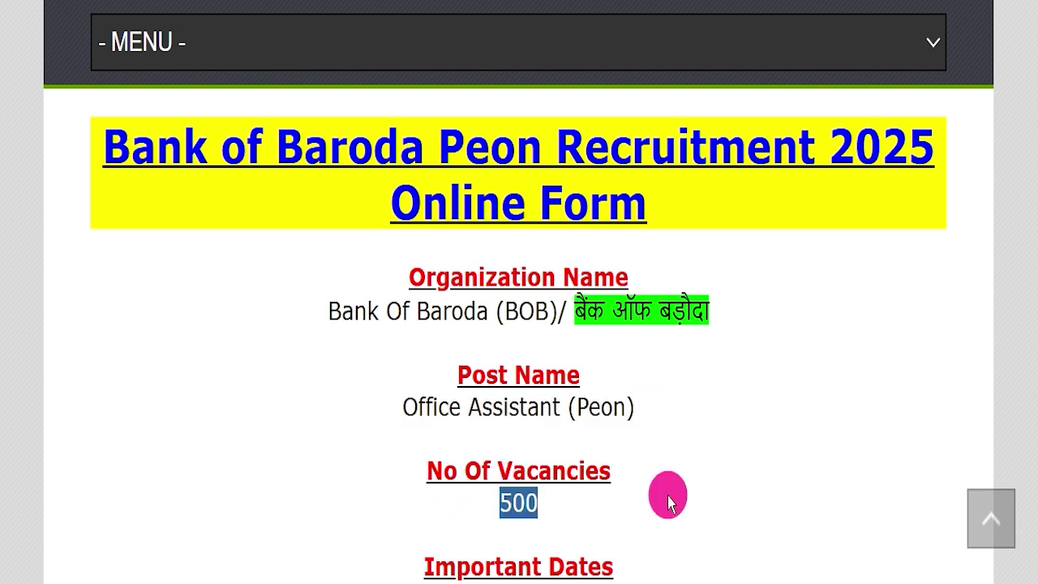
pyautogui.click(668, 496)
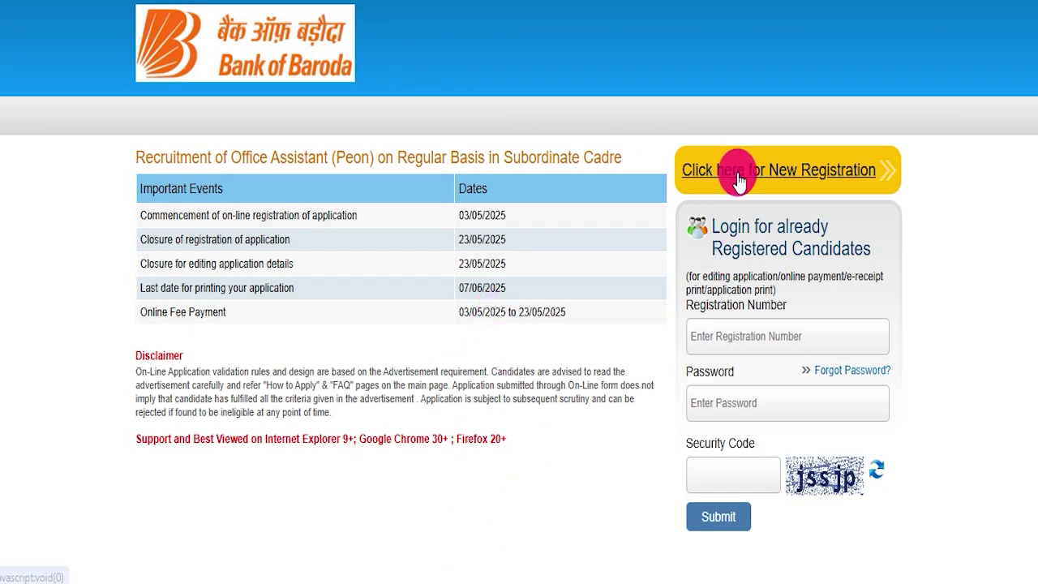
# Open the new registration form for the Office Assistant (Peon) recruitment and look over its Basic Info fields.
pyautogui.click(739, 180)
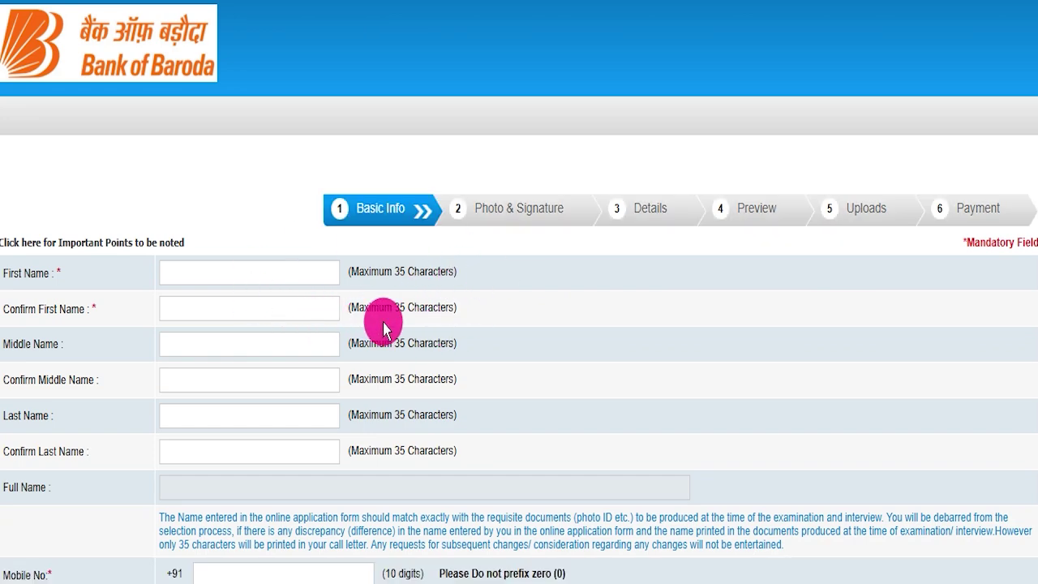
pyautogui.scroll(-5, 383, 323)
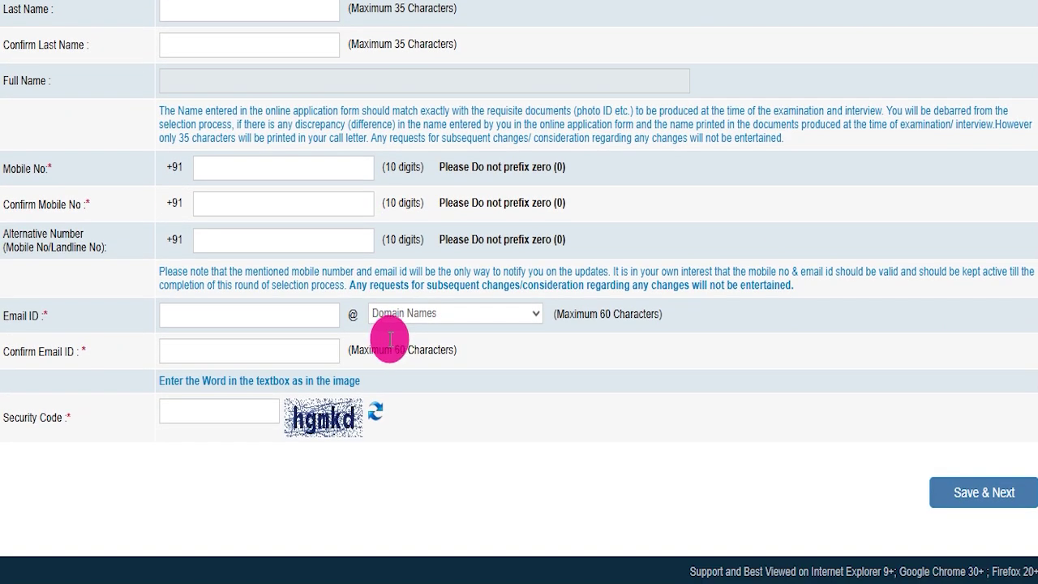
pyautogui.scroll(4, 390, 340)
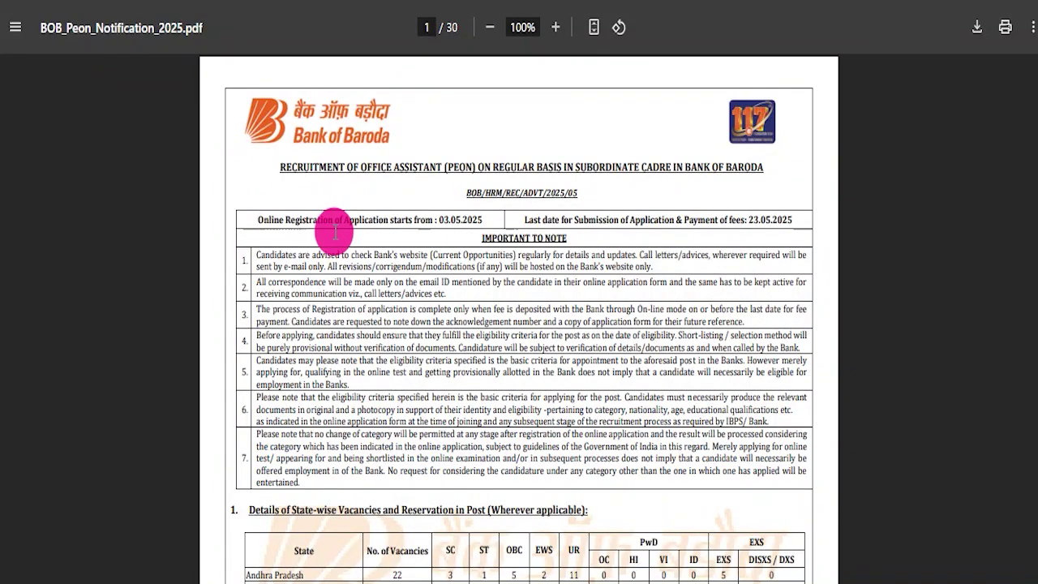
# Highlight the numbered "Important to Note" points on the first page of BOB_Peon_Notification_2025.pdf.
pyautogui.moveTo(348, 246); pyautogui.dragTo(497, 450)
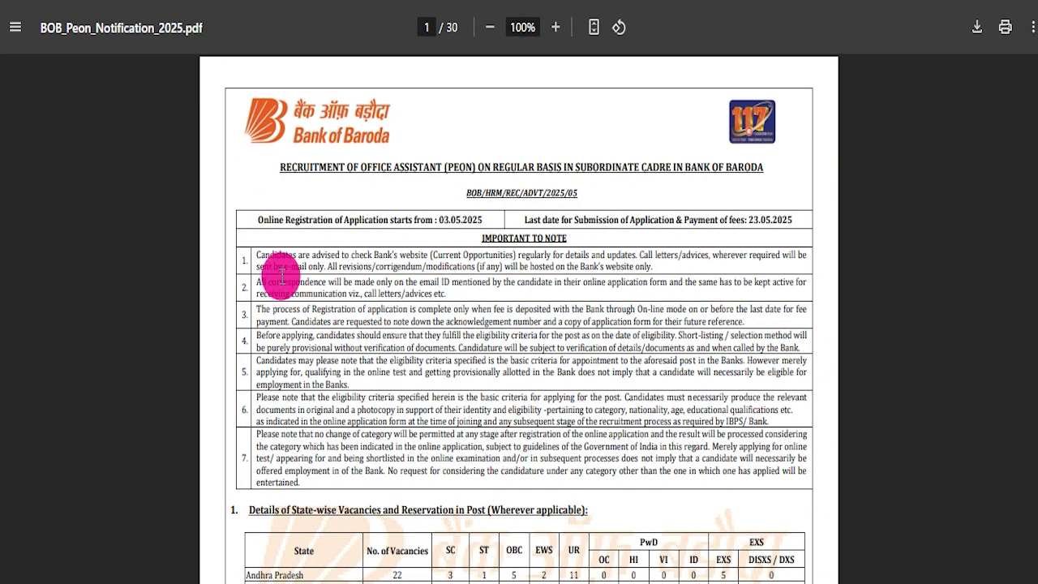
pyautogui.moveTo(255, 244); pyautogui.dragTo(462, 469)
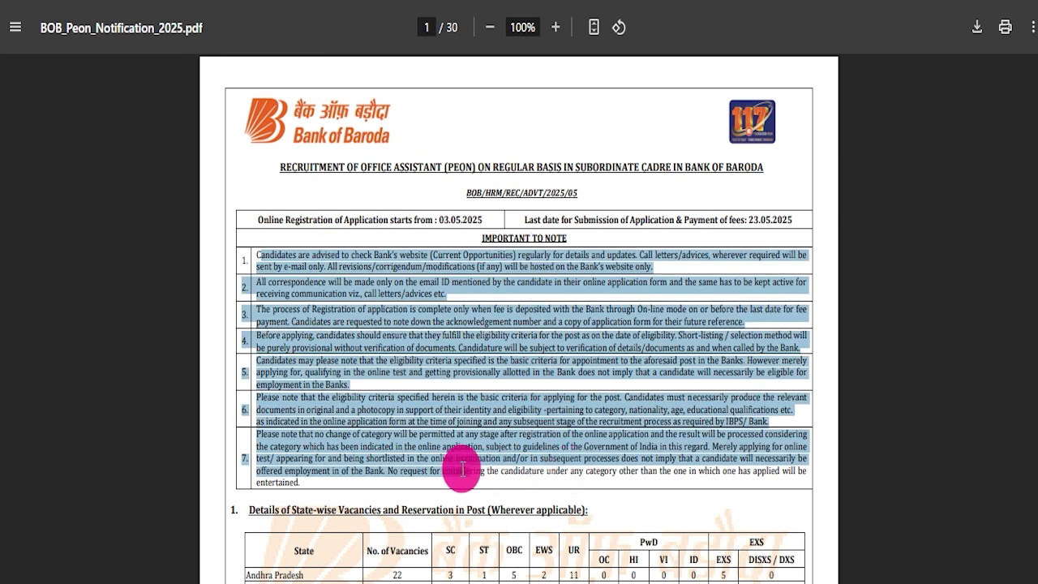
pyautogui.click(456, 471)
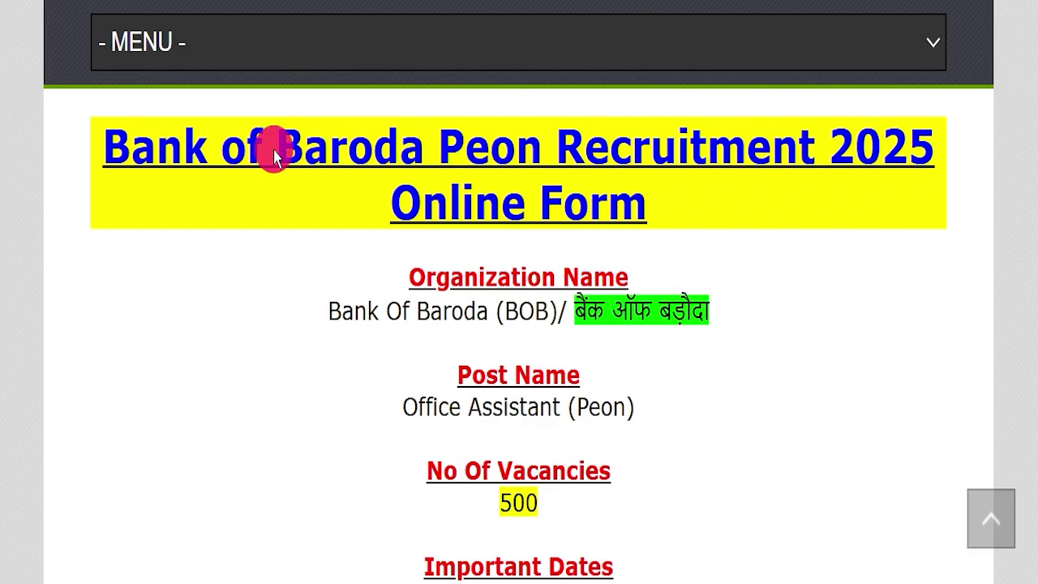
# Skim the recruitment page's important dates, pay scale, educational qualification and age limit.
pyautogui.scroll(-1, 464, 324)
pyautogui.scroll(-8, 471, 320)
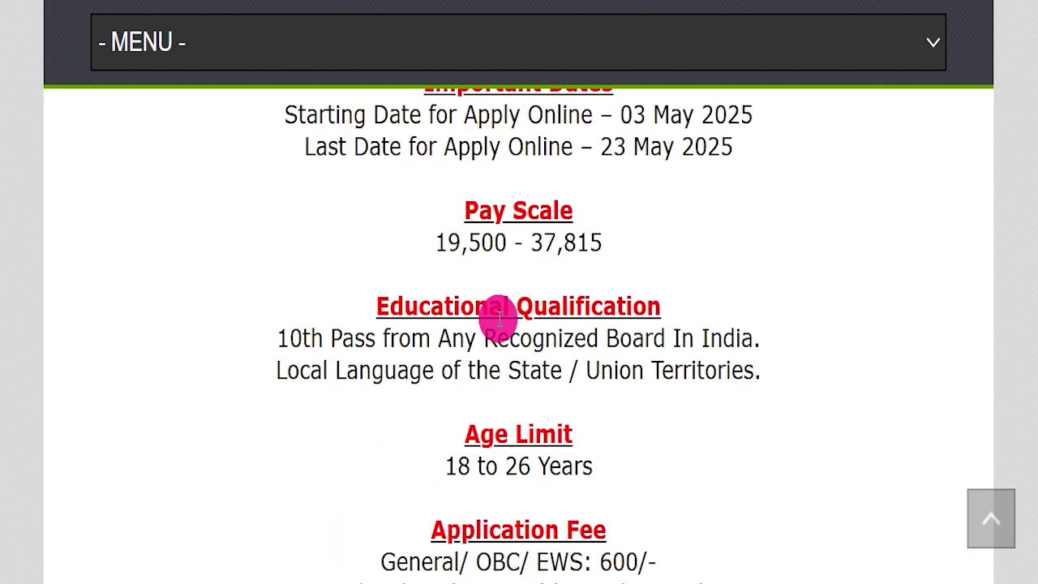
pyautogui.scroll(-2, 505, 325)
pyautogui.scroll(9, 502, 332)
pyautogui.scroll(1, 503, 340)
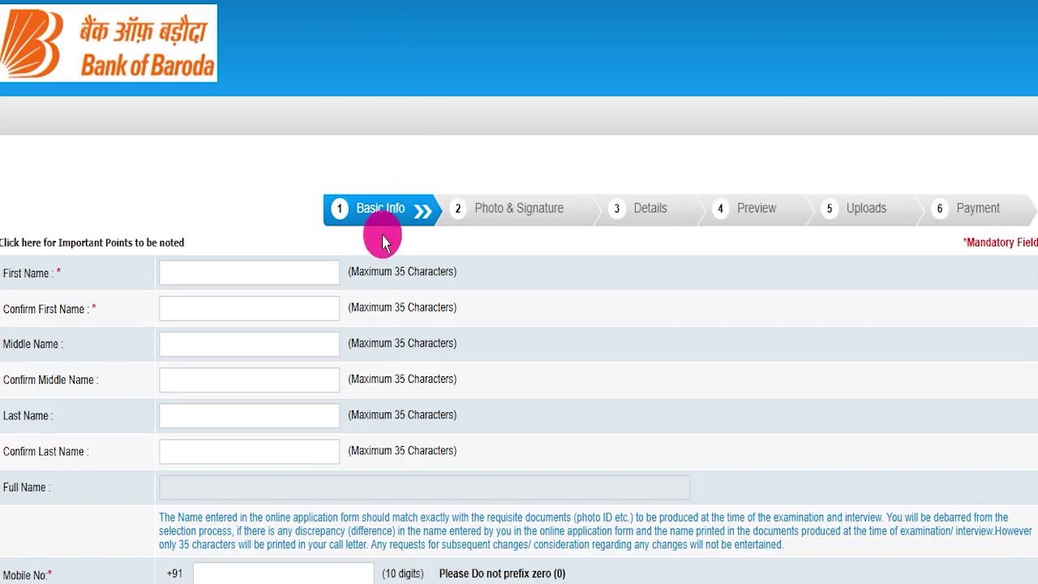
# Review the registration form's Basic Info page from the name fields down to the contact details and security code.
pyautogui.scroll(-3, 403, 296)
pyautogui.scroll(-2, 403, 296)
pyautogui.scroll(5, 405, 285)
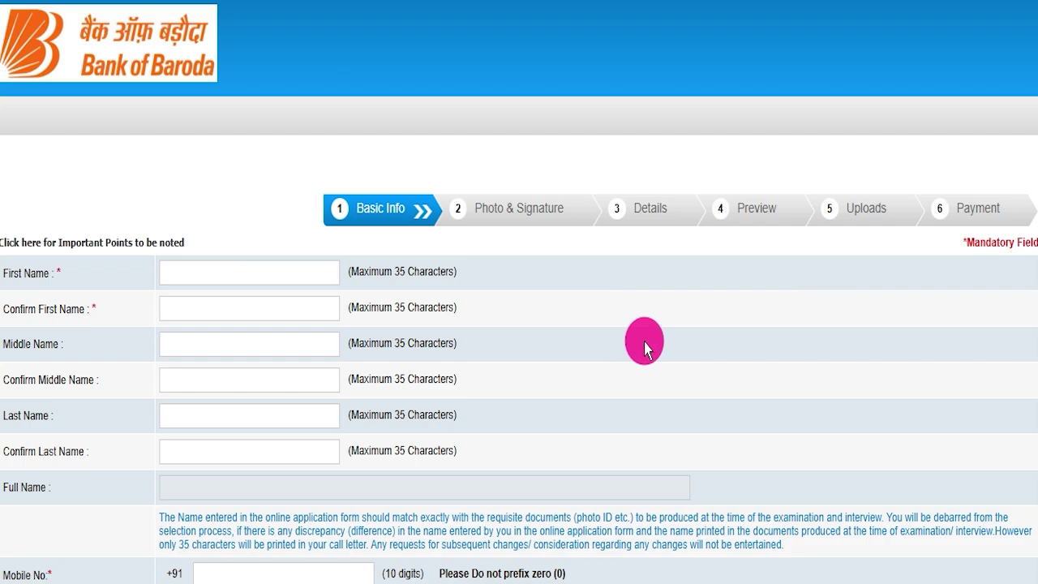
pyautogui.scroll(-5, 536, 317)
pyautogui.scroll(5, 487, 300)
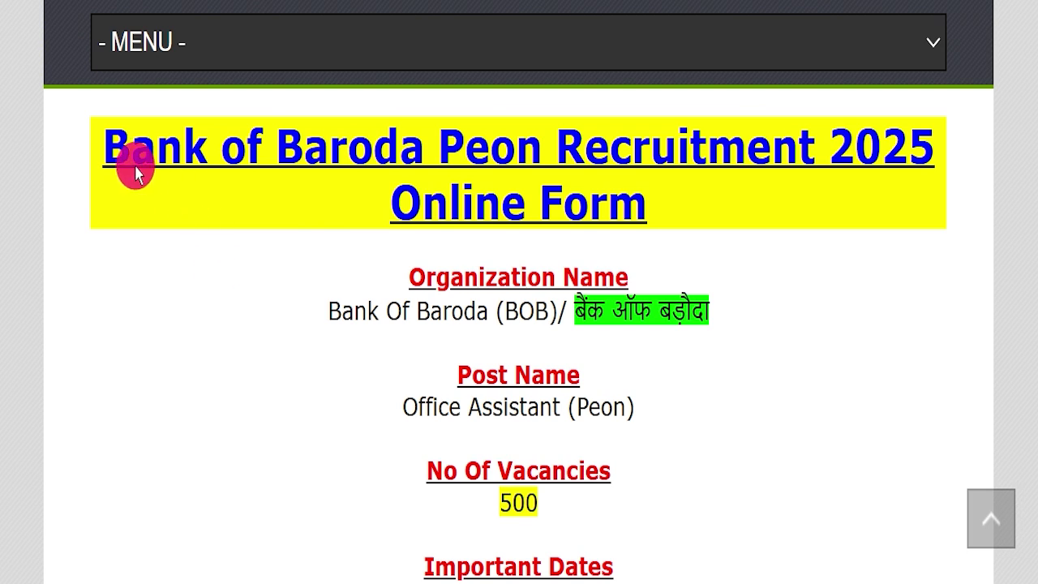
# Highlight the Peon Recruitment 2025 Online Form heading and read the IndSarkariNaukri article's introduction from the page top.
pyautogui.moveTo(84, 148); pyautogui.dragTo(822, 197)
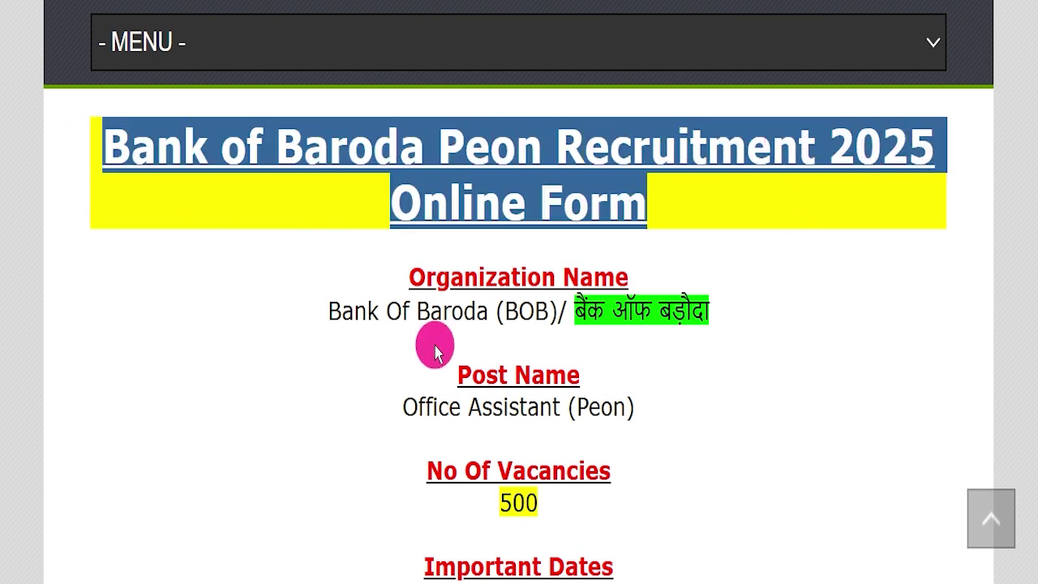
pyautogui.click(402, 340)
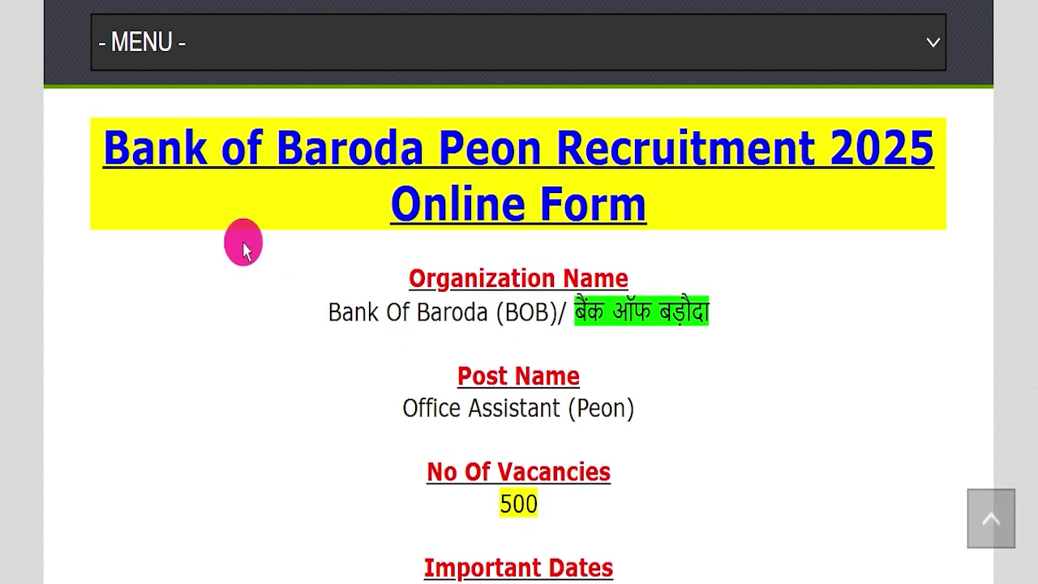
pyautogui.scroll(10, 406, 371)
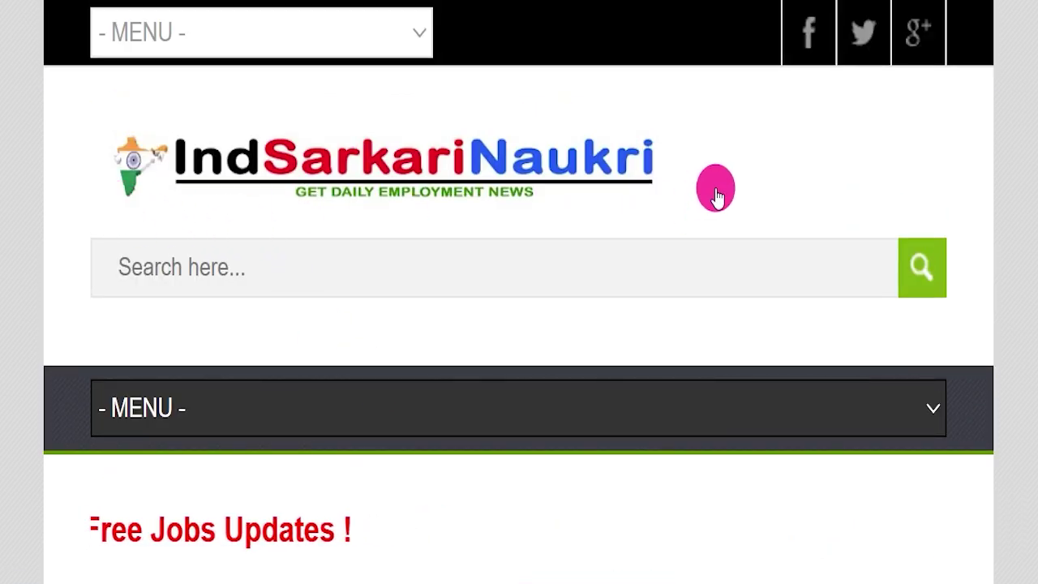
pyautogui.scroll(-8, 482, 234)
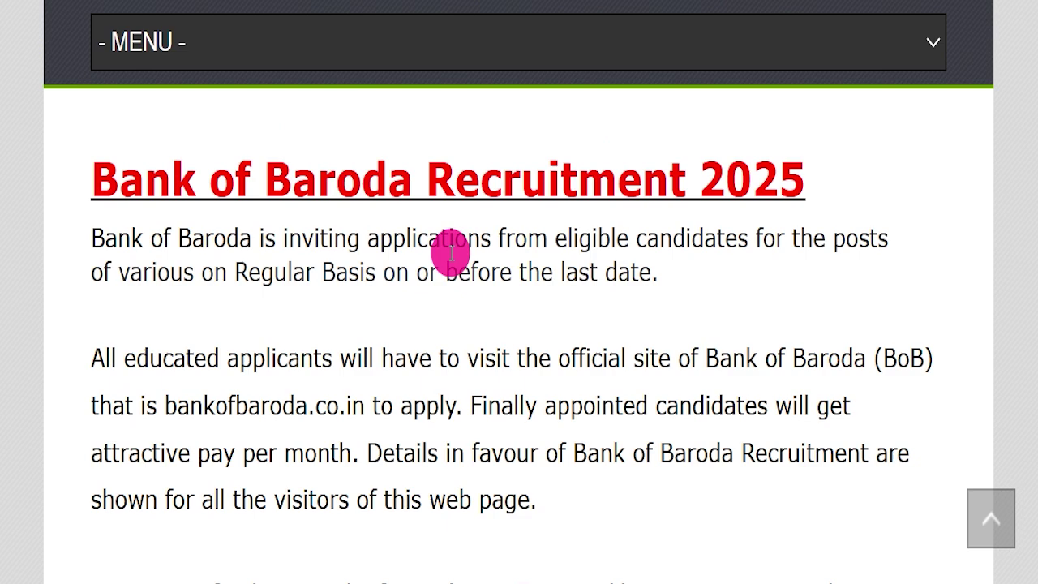
pyautogui.scroll(-3, 451, 253)
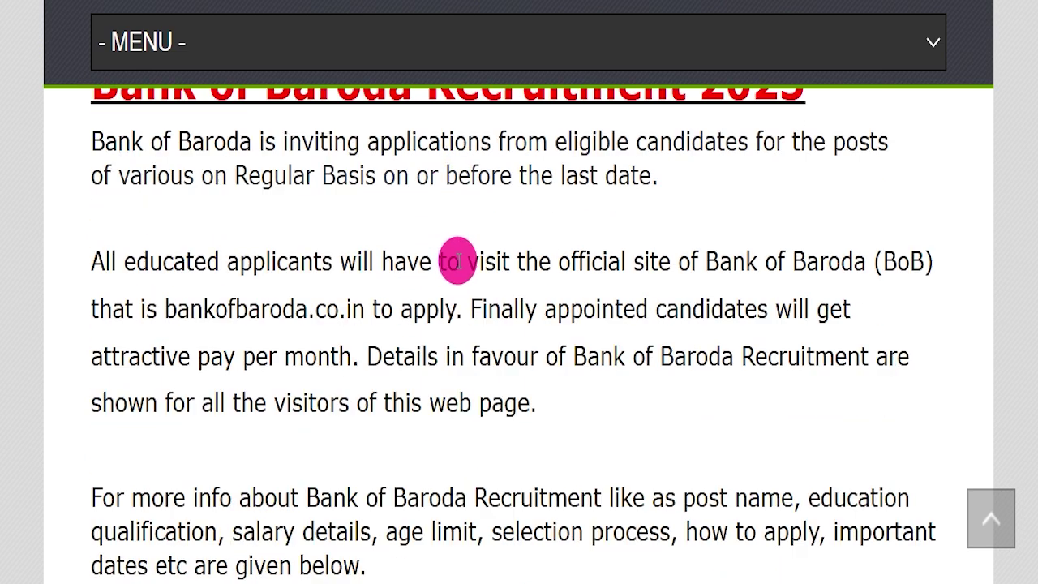
pyautogui.scroll(-6, 452, 253)
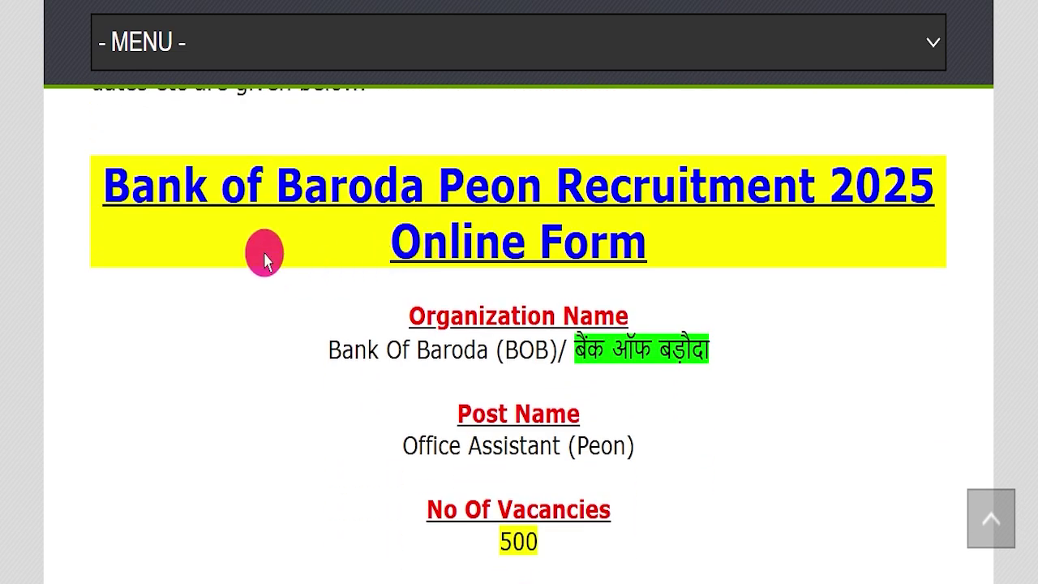
# Highlight the recruitment form heading, the organization name and the post name in the article.
pyautogui.moveTo(109, 174); pyautogui.dragTo(626, 220)
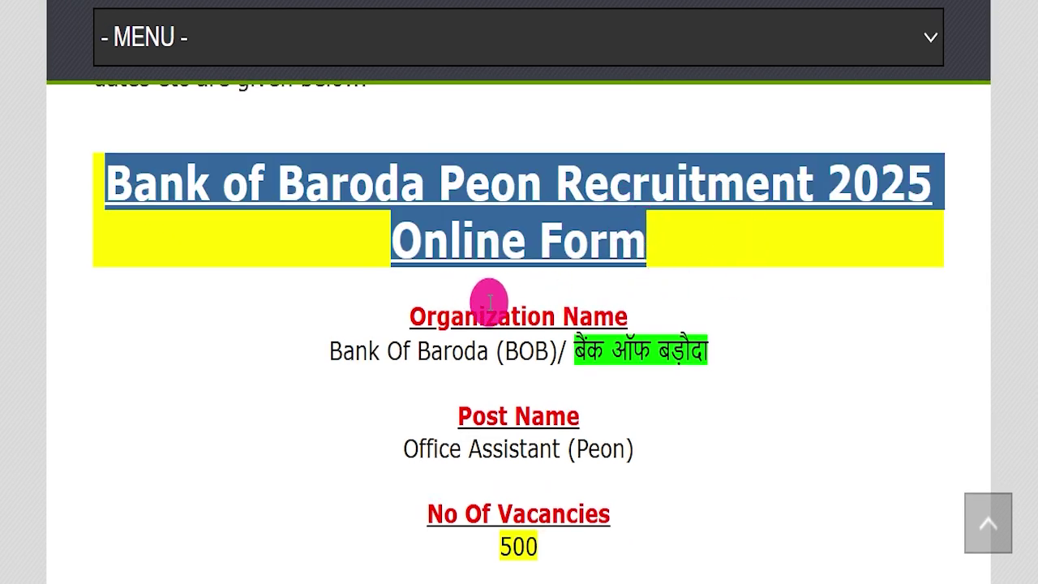
pyautogui.moveTo(326, 350); pyautogui.dragTo(515, 337)
pyautogui.click(737, 316)
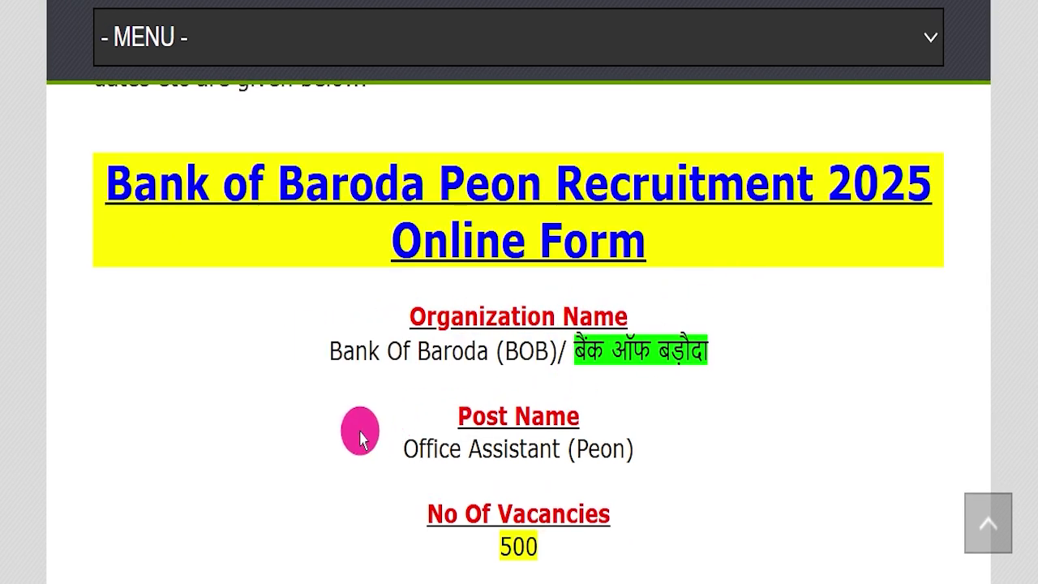
pyautogui.moveTo(402, 448); pyautogui.dragTo(767, 455)
# Highlight the number of vacancies, and underline and tick the last date for applying online.
pyautogui.scroll(-3, 700, 348)
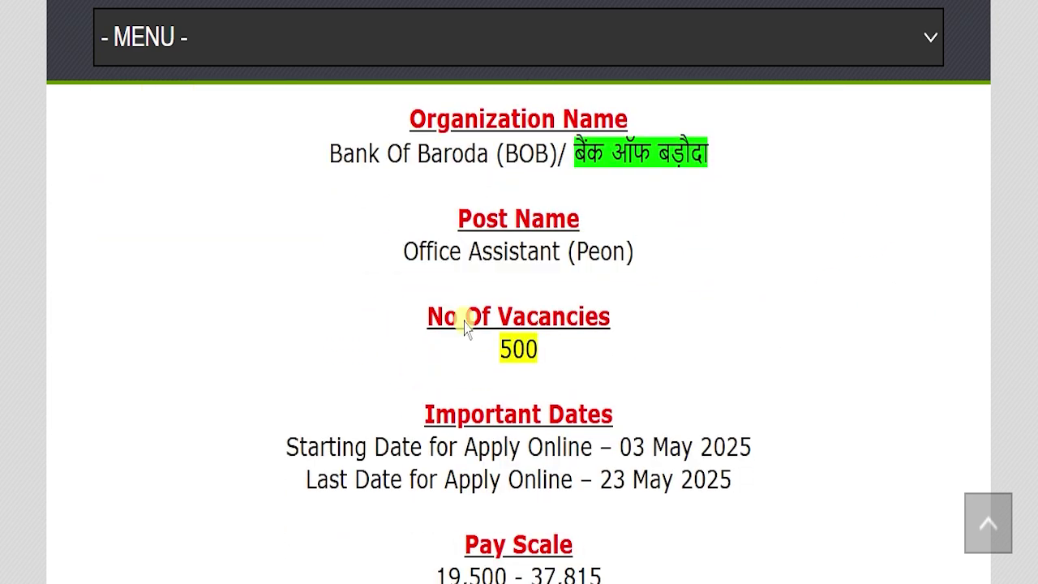
pyautogui.moveTo(395, 327); pyautogui.dragTo(680, 357)
pyautogui.scroll(-1, 765, 331)
pyautogui.click(827, 334)
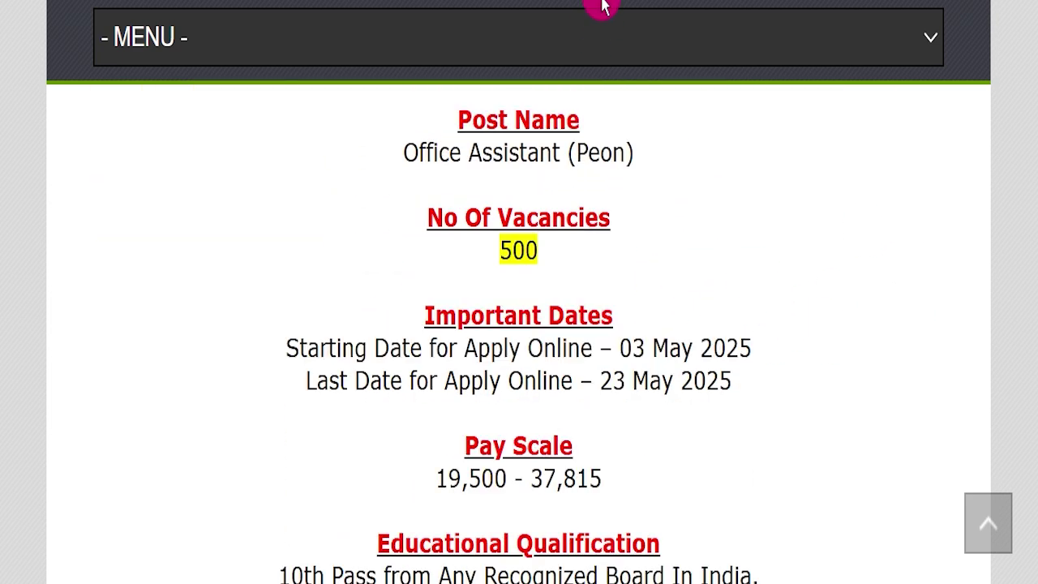
pyautogui.moveTo(579, 385)
pyautogui.mouseDown()
pyautogui.moveTo(724, 386)
pyautogui.moveTo(801, 321)
pyautogui.mouseUp()
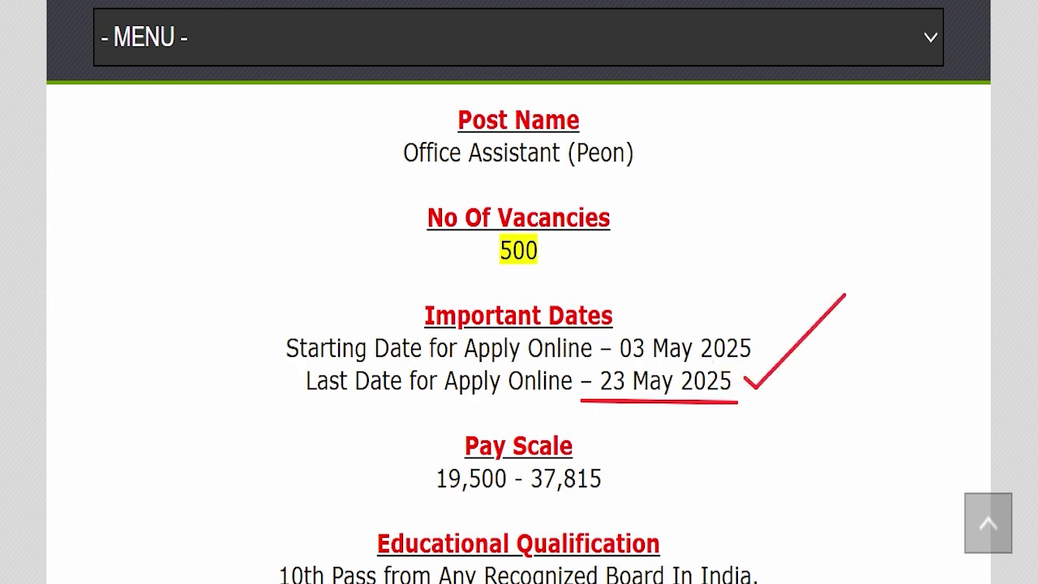
# Highlight the pay scale and the 10th pass educational qualification requirement.
pyautogui.scroll(-3, 565, 283)
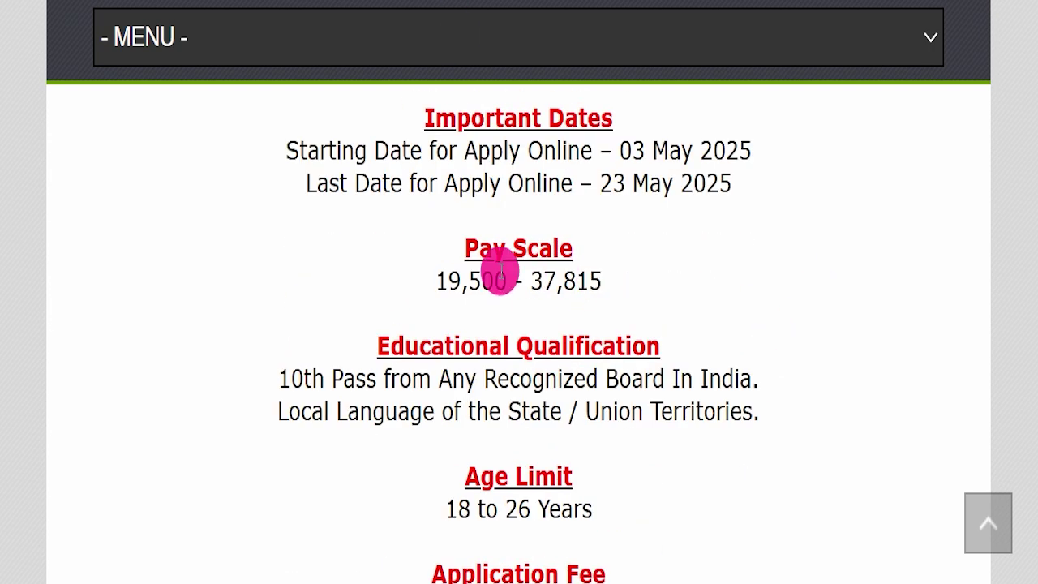
pyautogui.moveTo(430, 279); pyautogui.dragTo(648, 270)
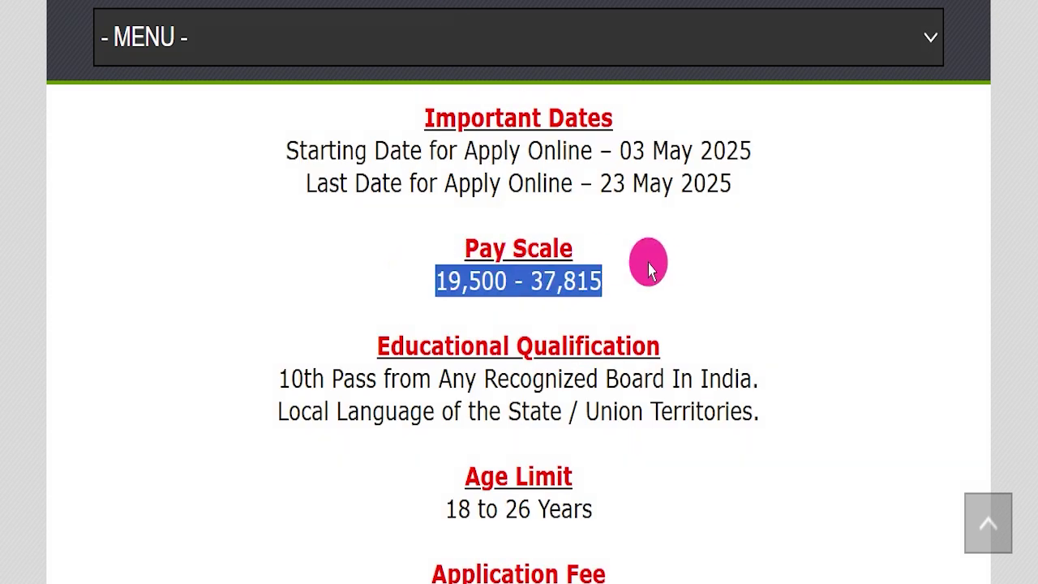
pyautogui.click(658, 284)
pyautogui.tripleClick(405, 378)
pyautogui.click(772, 405)
# Highlight the age limit given for the Office Assistant (Peon) post.
pyautogui.scroll(-3, 811, 343)
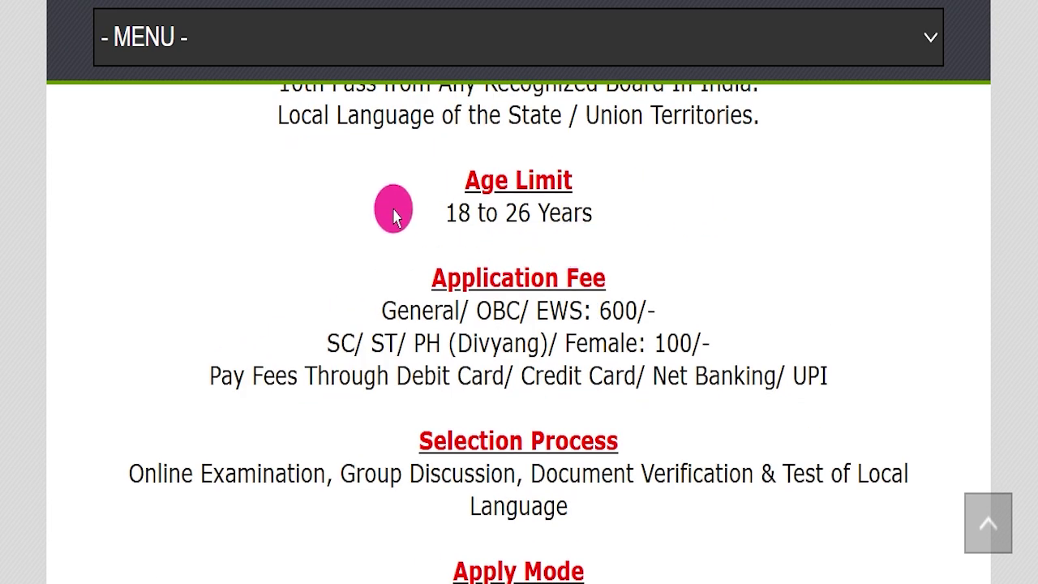
pyautogui.tripleClick(664, 203)
pyautogui.click(475, 245)
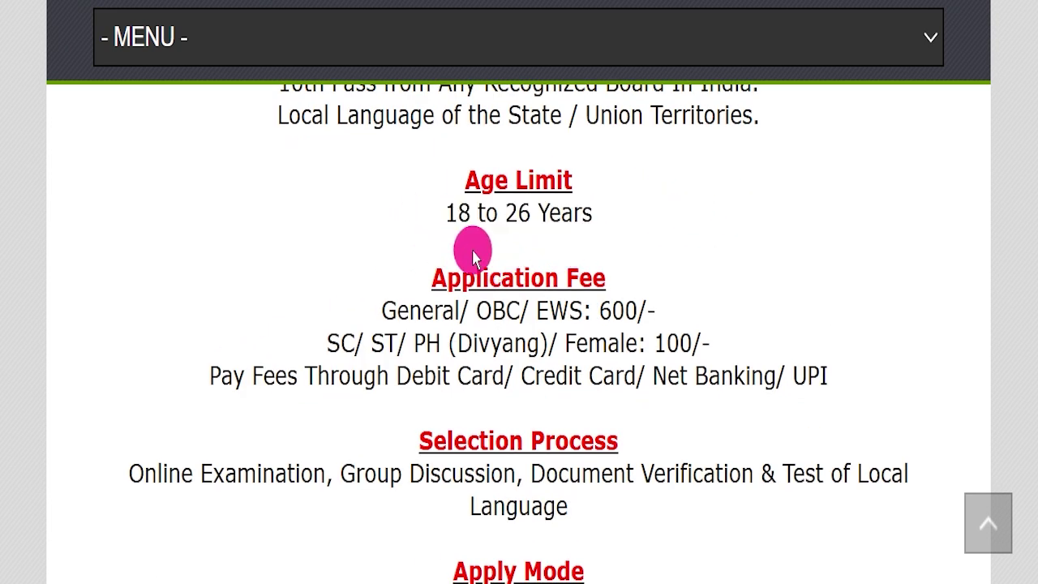
# Highlight the application fee for each candidate category and the accepted fee payment methods.
pyautogui.moveTo(354, 300); pyautogui.dragTo(658, 306)
pyautogui.moveTo(297, 331); pyautogui.dragTo(732, 331)
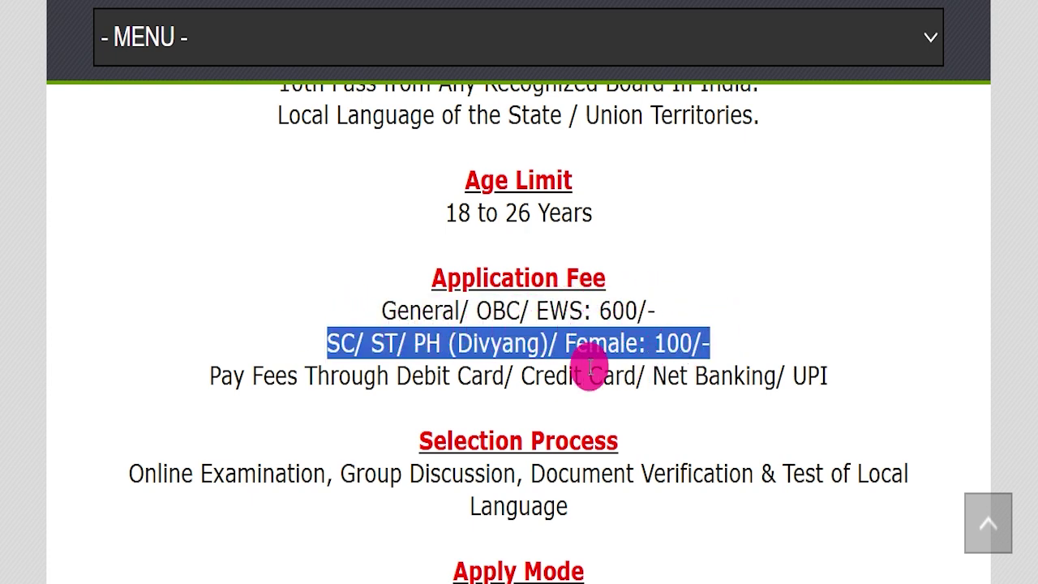
pyautogui.moveTo(396, 369); pyautogui.dragTo(883, 352)
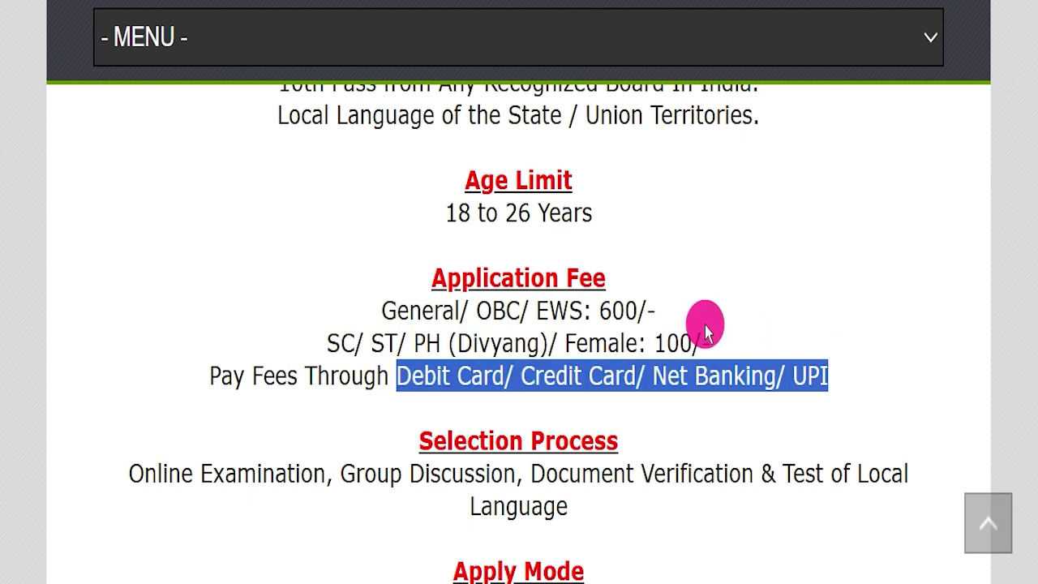
# Highlight the apply mode and each stage of the selection process, including its heading.
pyautogui.scroll(-3, 695, 308)
pyautogui.moveTo(407, 409); pyautogui.dragTo(665, 405)
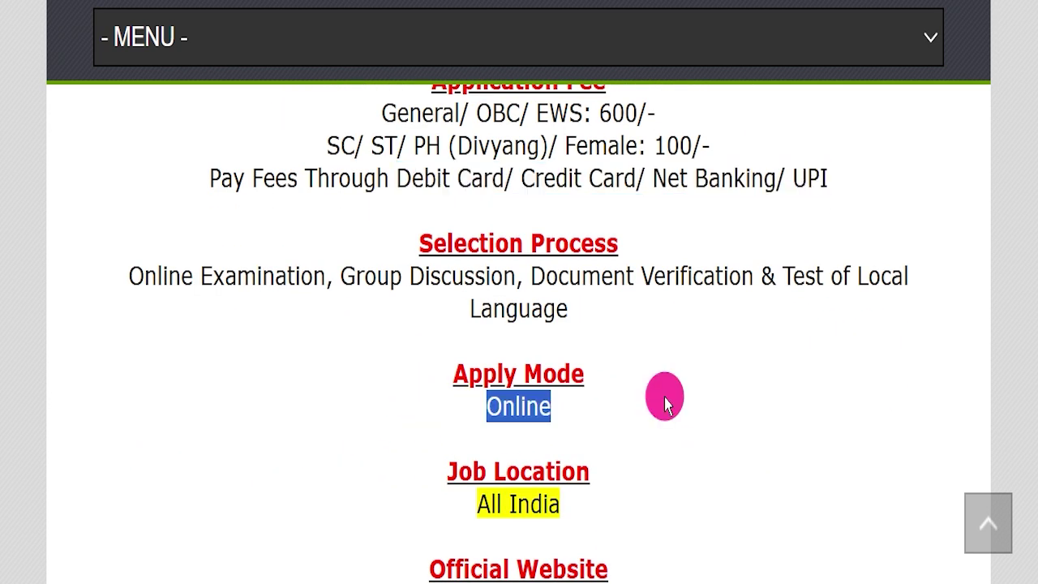
pyautogui.moveTo(145, 275); pyautogui.dragTo(261, 276)
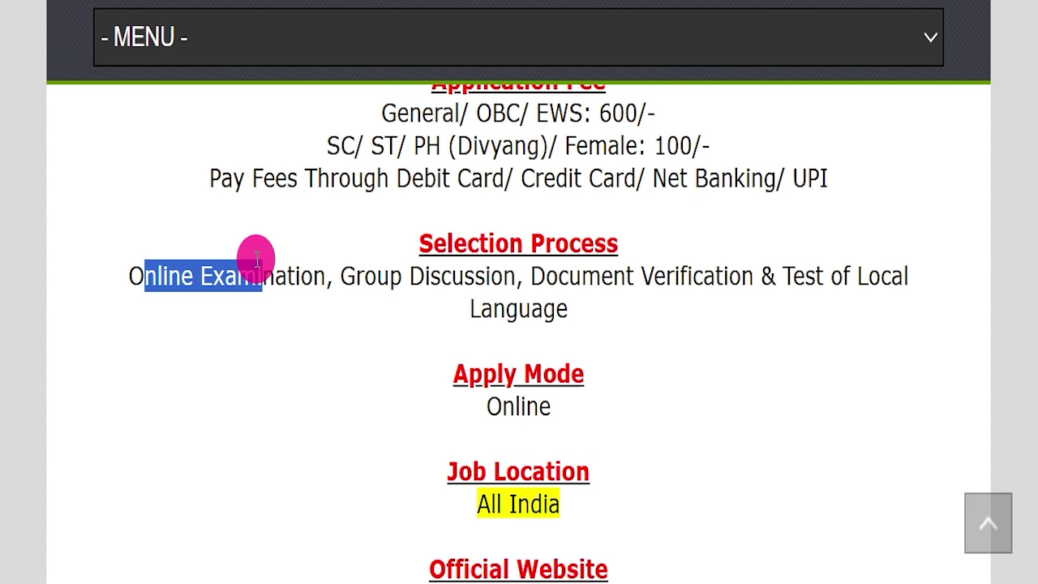
pyautogui.moveTo(351, 276); pyautogui.dragTo(451, 275)
pyautogui.moveTo(544, 276); pyautogui.dragTo(625, 306)
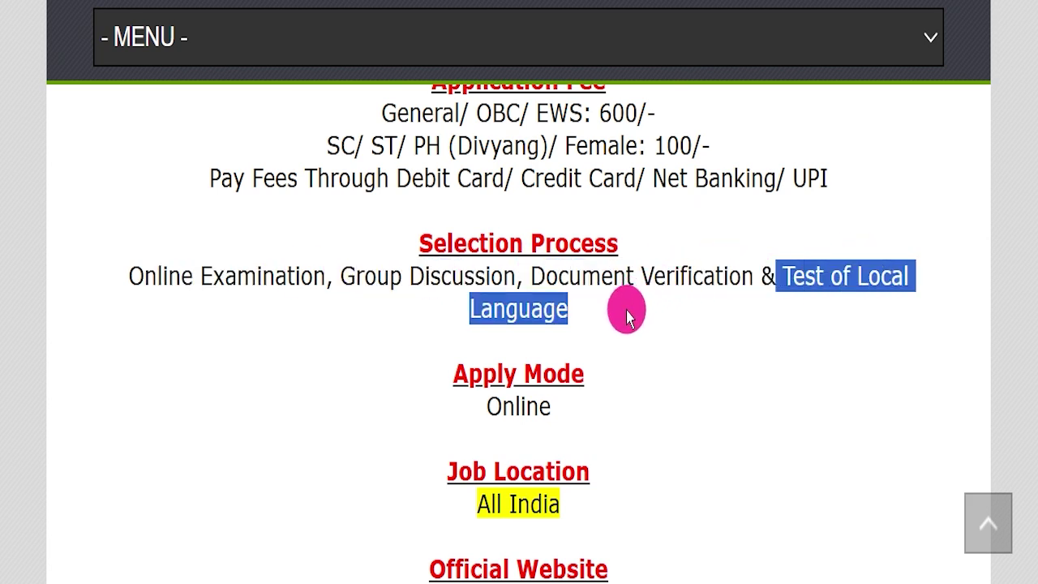
pyautogui.click(621, 307)
pyautogui.moveTo(412, 244); pyautogui.dragTo(641, 231)
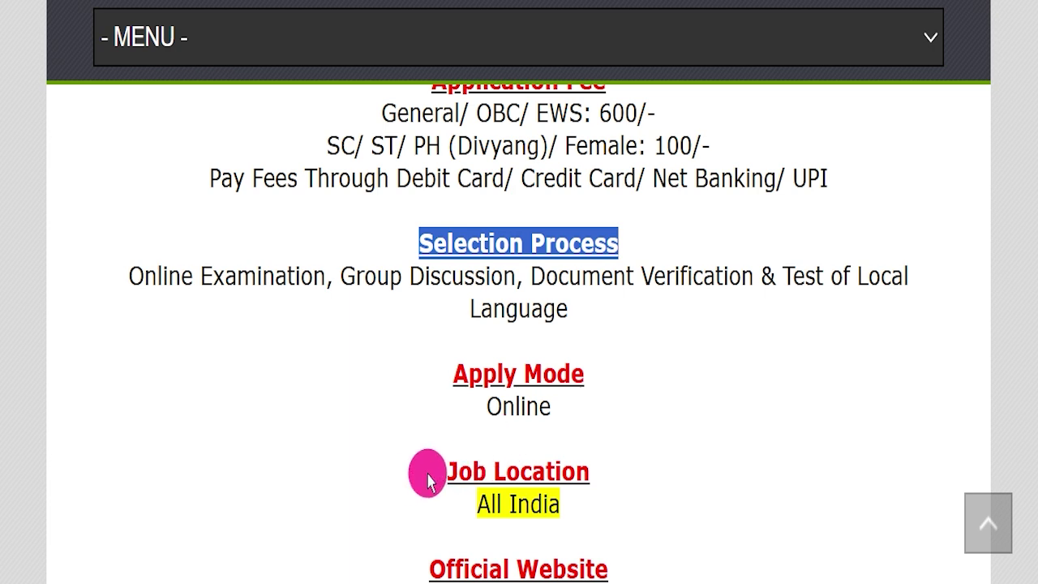
# Highlight the job location and the official website address above the important links.
pyautogui.moveTo(434, 489); pyautogui.dragTo(614, 493)
pyautogui.scroll(-3, 667, 412)
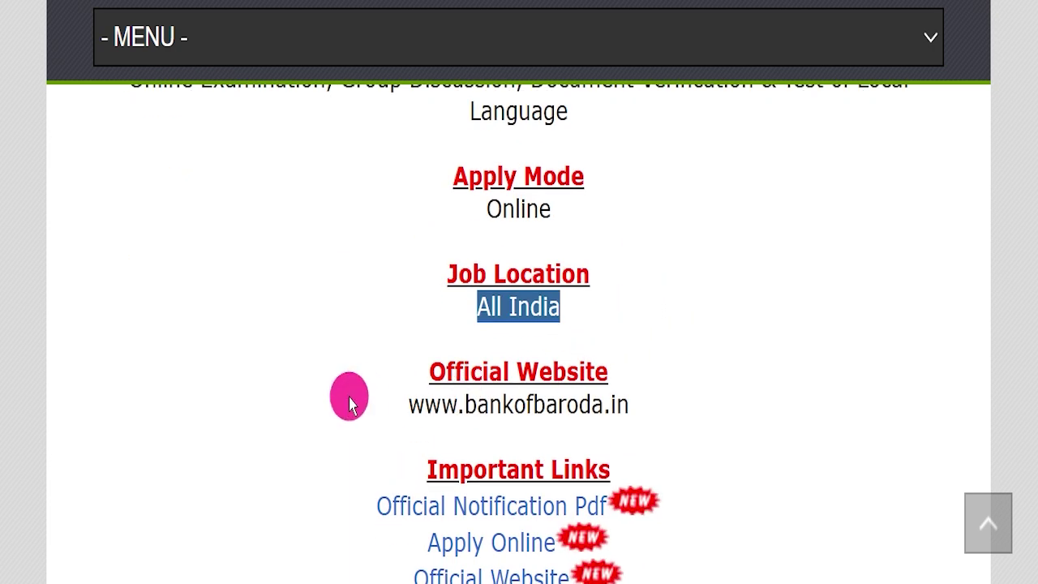
pyautogui.moveTo(348, 397); pyautogui.dragTo(698, 395)
pyautogui.scroll(-1, 711, 378)
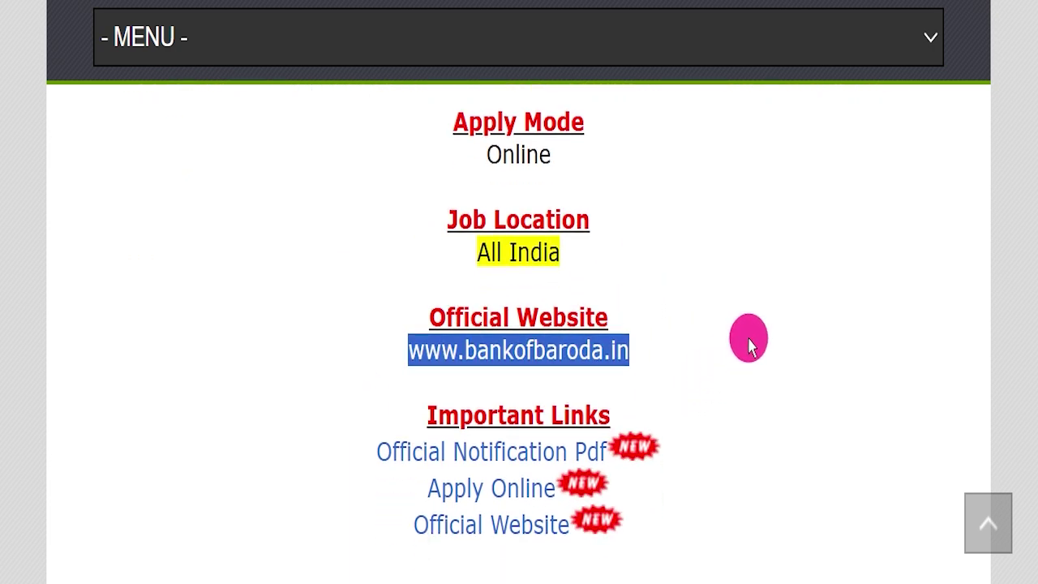
# Highlight the Important Links section and its Official Notification Pdf link.
pyautogui.click(771, 334)
pyautogui.moveTo(422, 409); pyautogui.dragTo(739, 436)
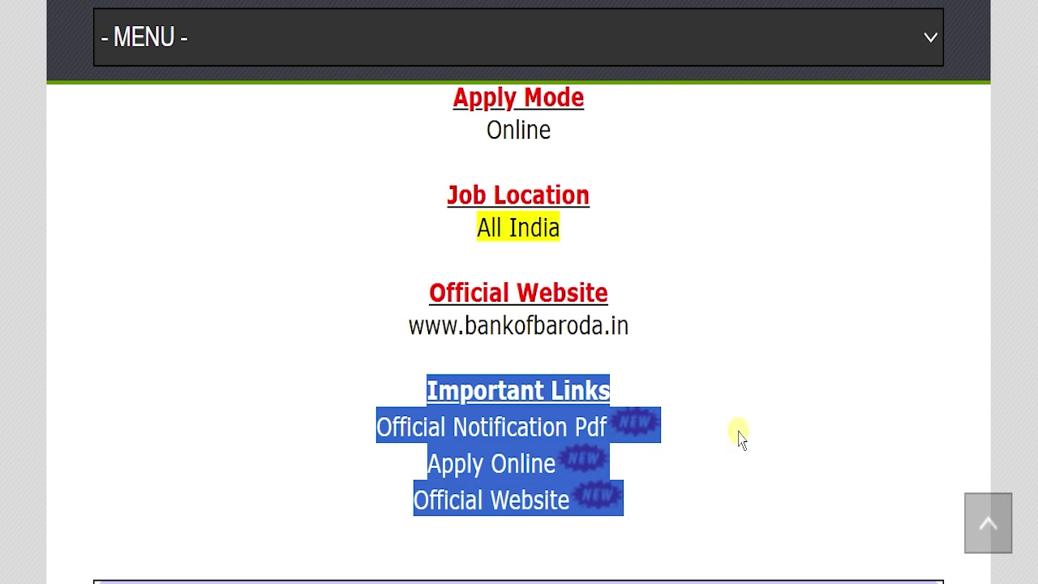
pyautogui.click(452, 459)
pyautogui.moveTo(374, 427); pyautogui.dragTo(606, 425)
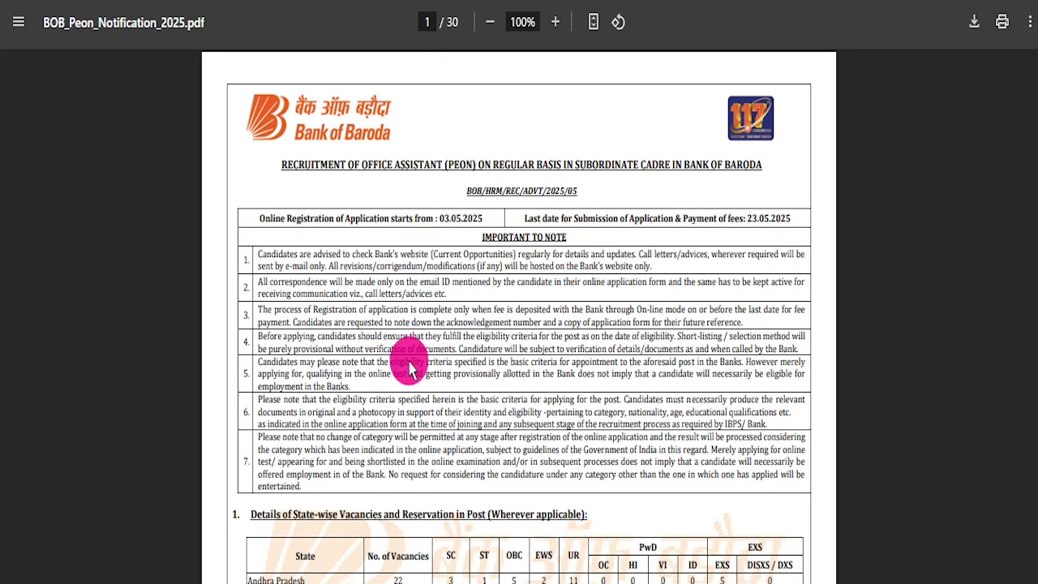
# Skim the official notification PDF from the state-wise vacancies through eligibility and reservation rules to the online examination structure.
pyautogui.scroll(-5, 524, 308)
pyautogui.scroll(-6, 343, 369)
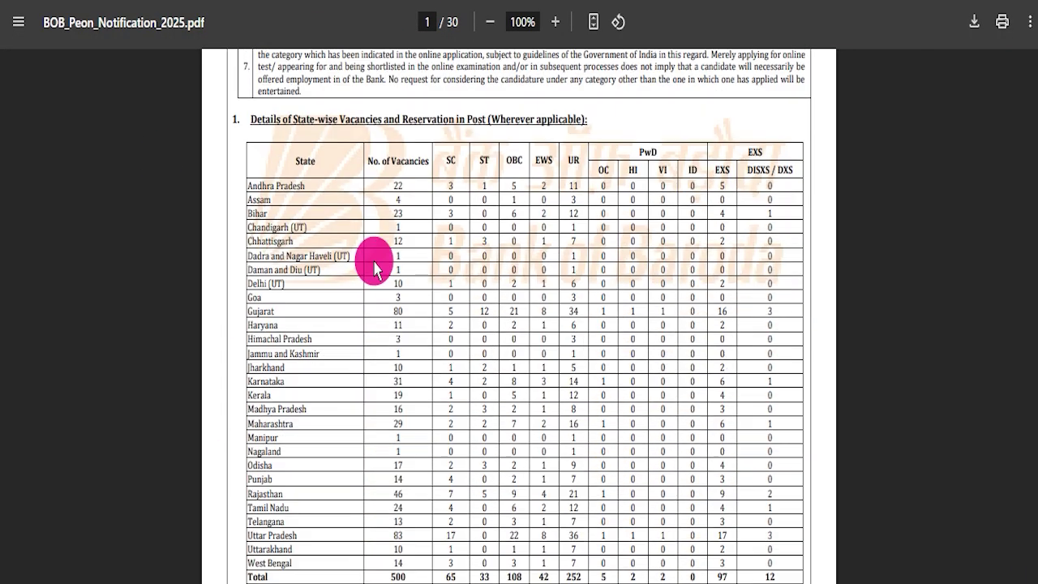
pyautogui.scroll(-3, 524, 203)
pyautogui.scroll(-10, 568, 308)
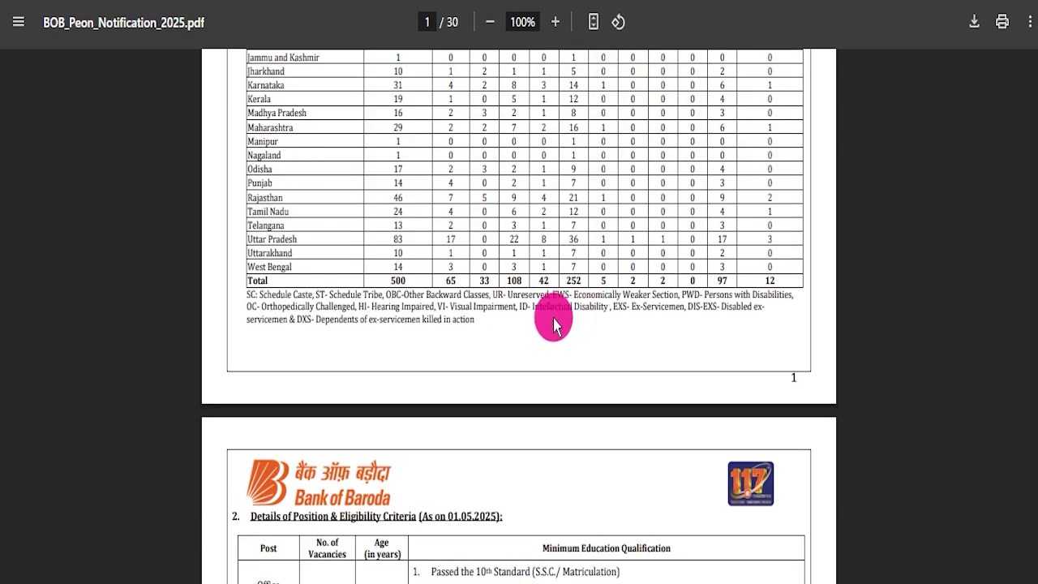
pyautogui.scroll(-6, 480, 290)
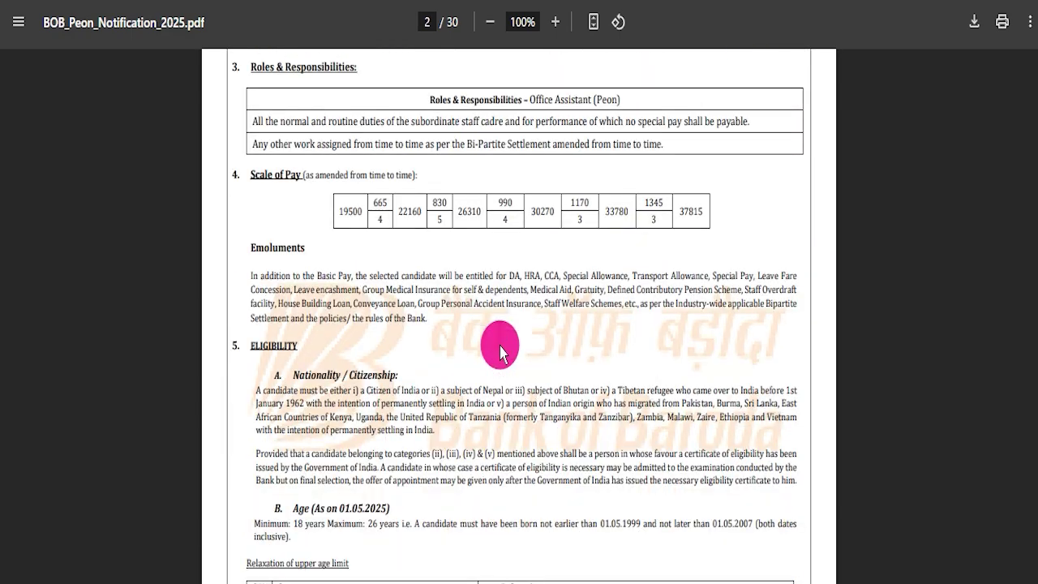
pyautogui.scroll(-10, 476, 301)
pyautogui.scroll(-15, 427, 324)
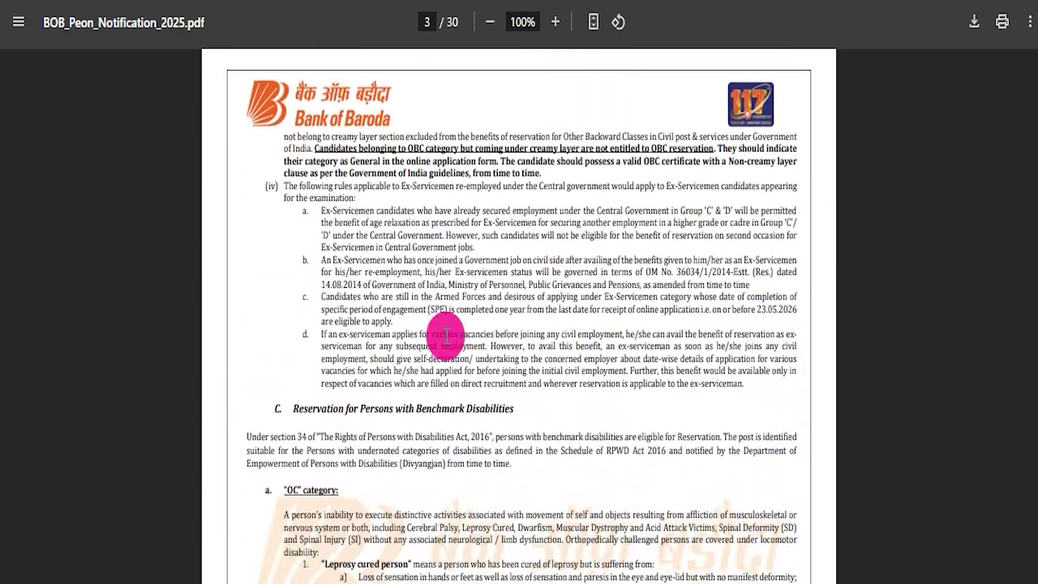
pyautogui.scroll(-15, 467, 332)
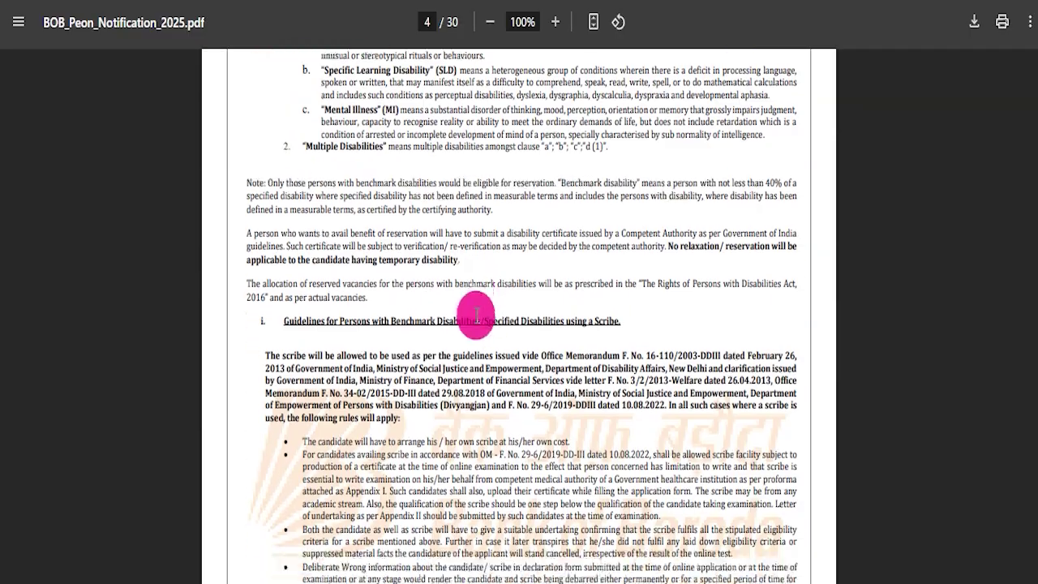
pyautogui.scroll(-15, 475, 301)
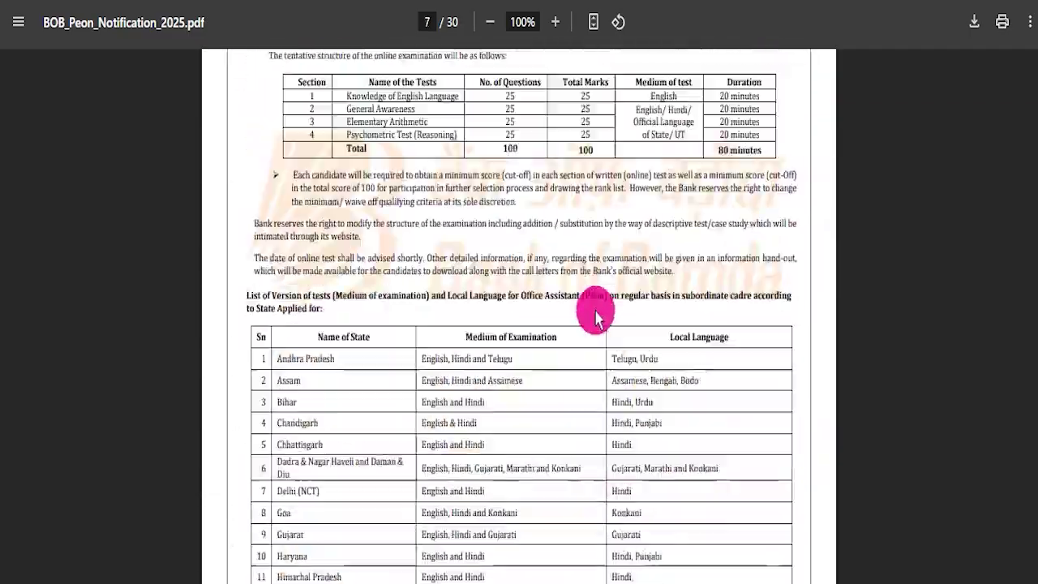
pyautogui.moveTo(1030, 189); pyautogui.dragTo(1034, 142)
pyautogui.moveTo(1034, 37); pyautogui.dragTo(1033, 12)
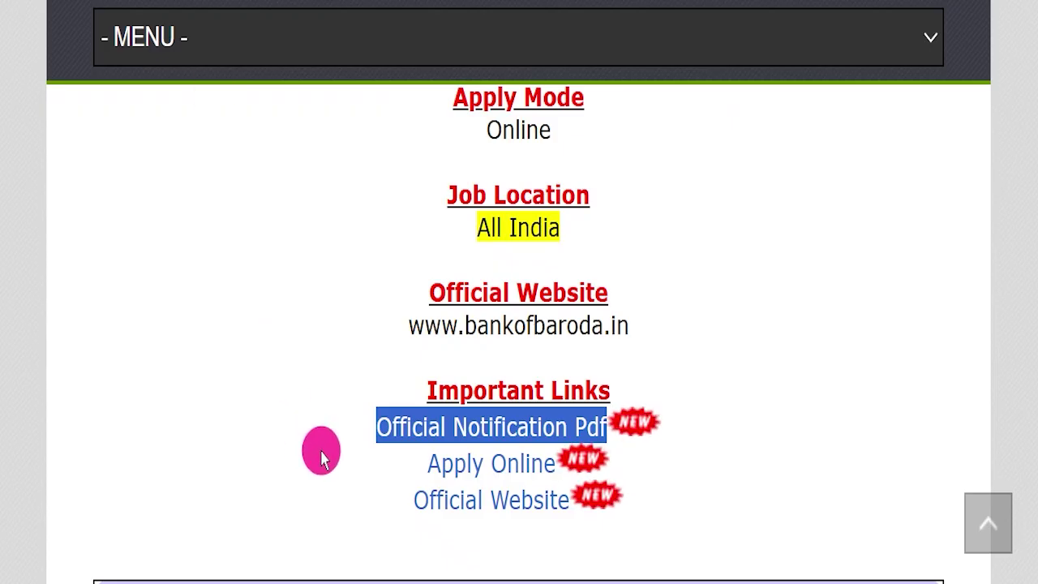
# Open the Apply Online portal and mark the registered candidates' login fields, security code image and Submit, clearing the marks when done.
pyautogui.moveTo(426, 463); pyautogui.dragTo(556, 459)
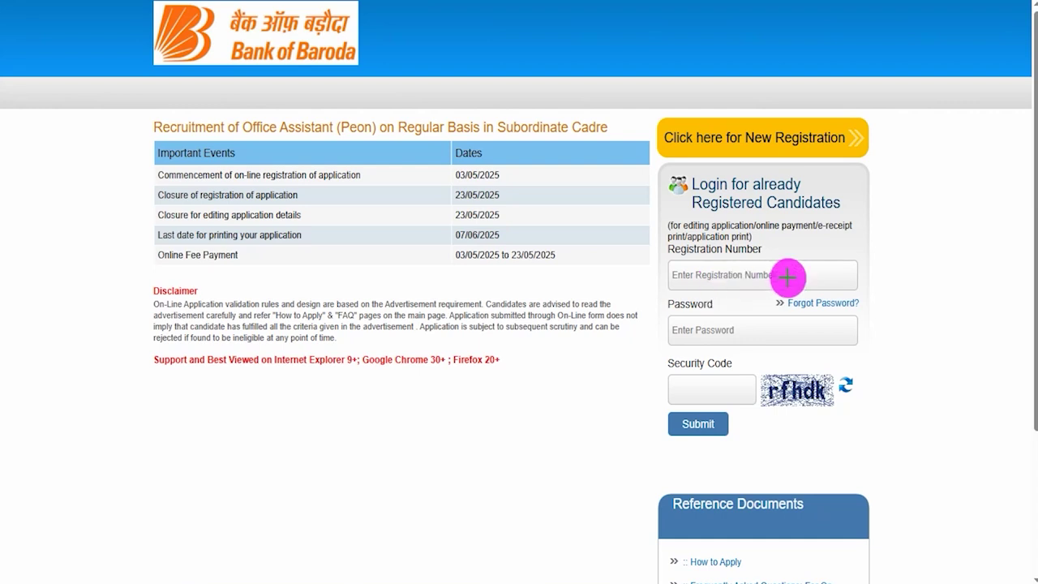
pyautogui.moveTo(797, 332); pyautogui.dragTo(836, 306)
pyautogui.moveTo(776, 405); pyautogui.dragTo(837, 401)
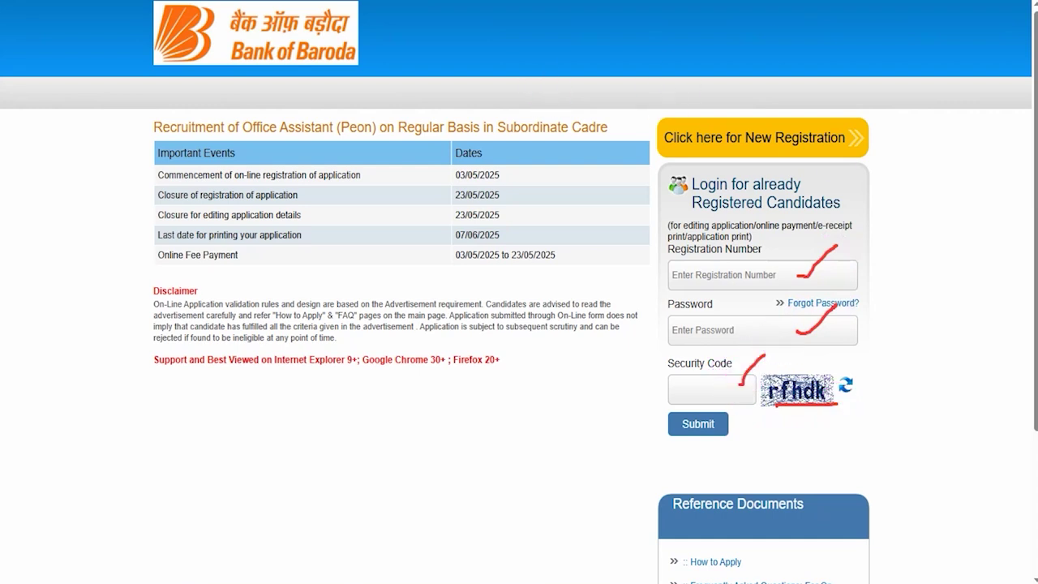
pyautogui.moveTo(453, 408); pyautogui.dragTo(650, 429)
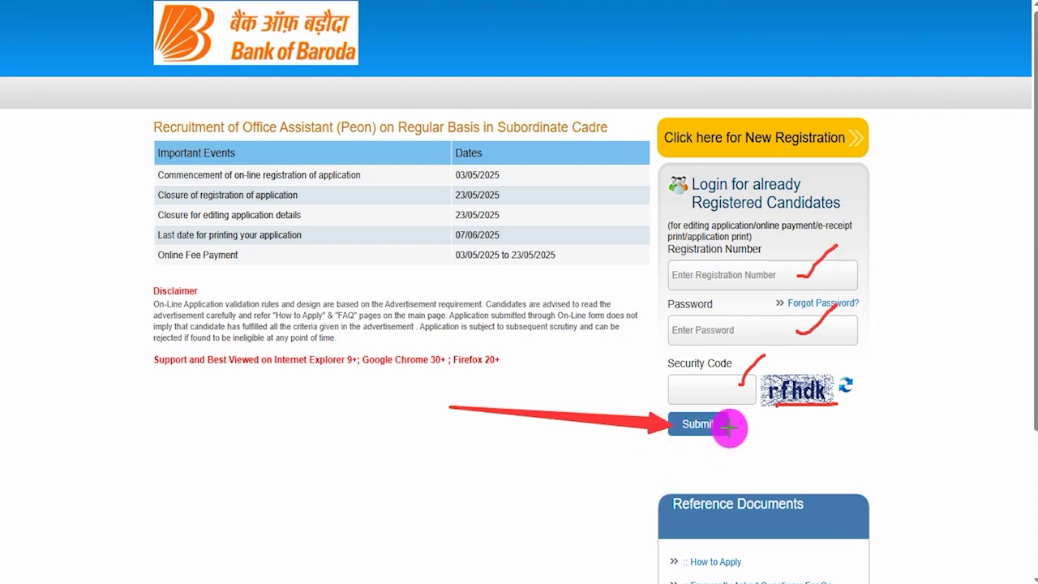
pyautogui.press('Escape')
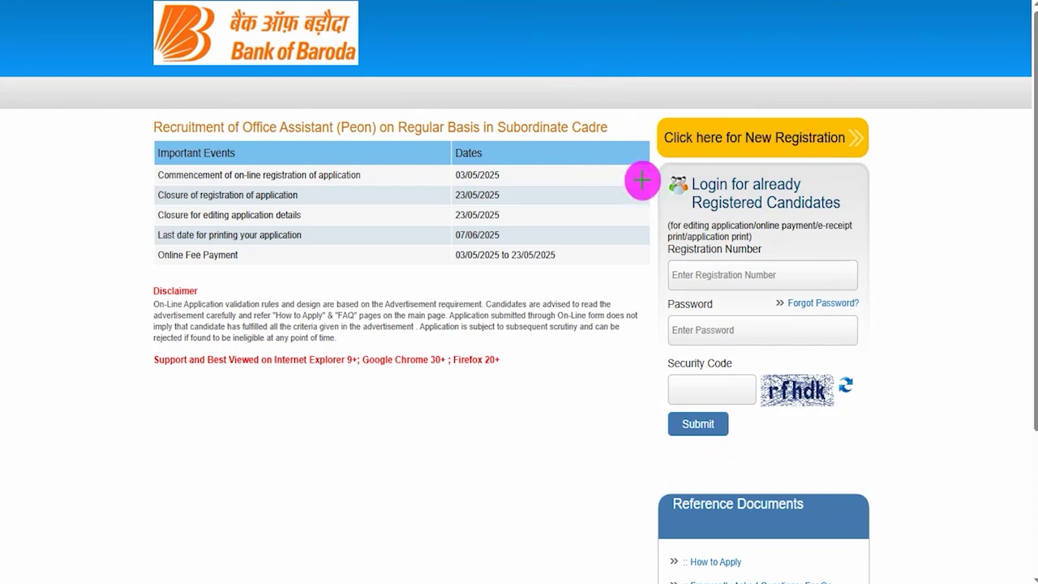
# Point an arrow at the New Registration option and open the new registration form.
pyautogui.moveTo(447, 74); pyautogui.dragTo(682, 121)
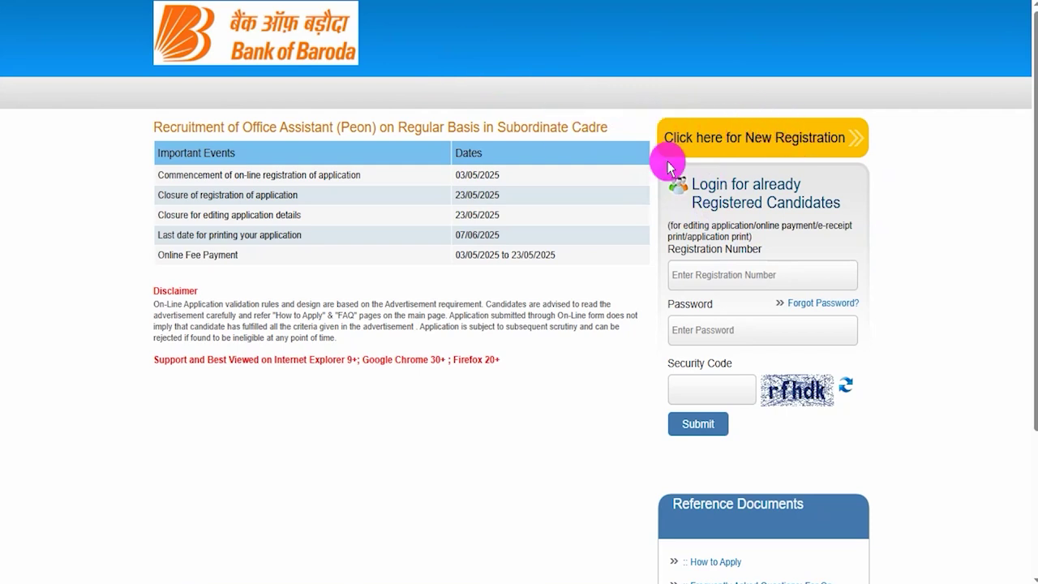
pyautogui.click(706, 142)
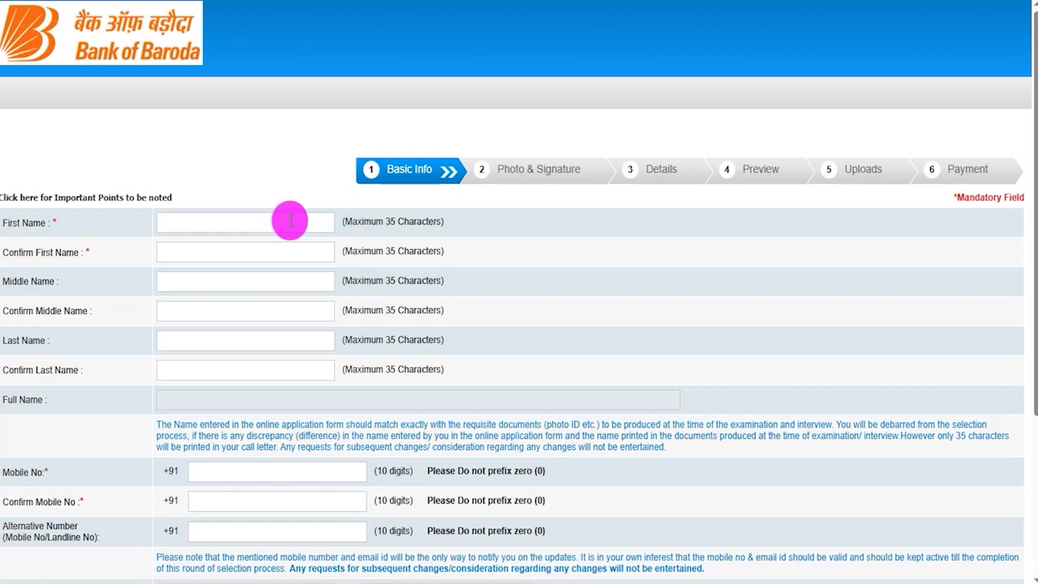
# Tick-mark the name and mobile number fields of the Basic Info form with the annotation pen, then clear the marks.
pyautogui.click(393, 117)
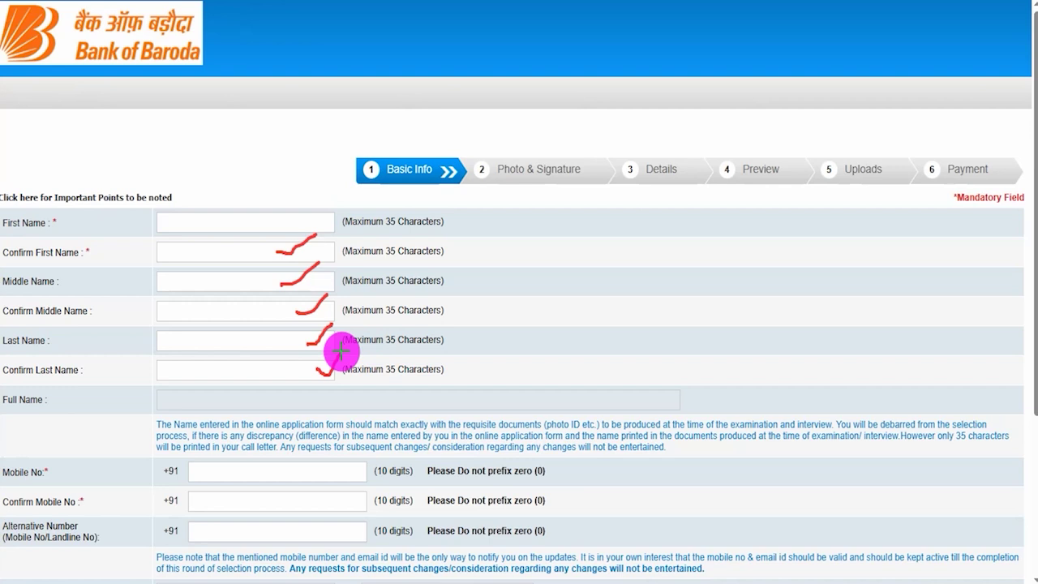
pyautogui.moveTo(337, 476); pyautogui.dragTo(358, 454)
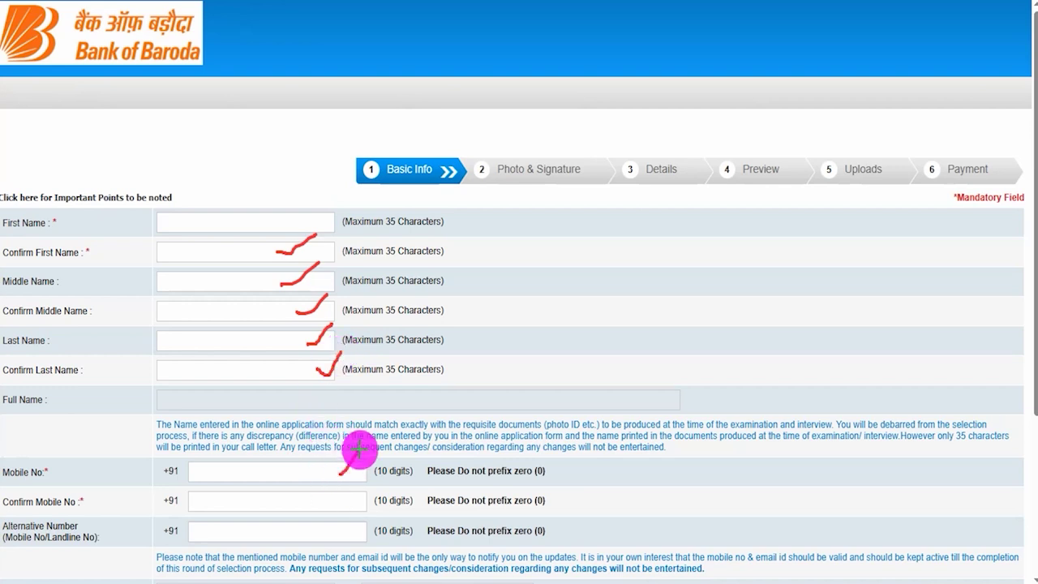
pyautogui.moveTo(348, 500); pyautogui.dragTo(368, 472)
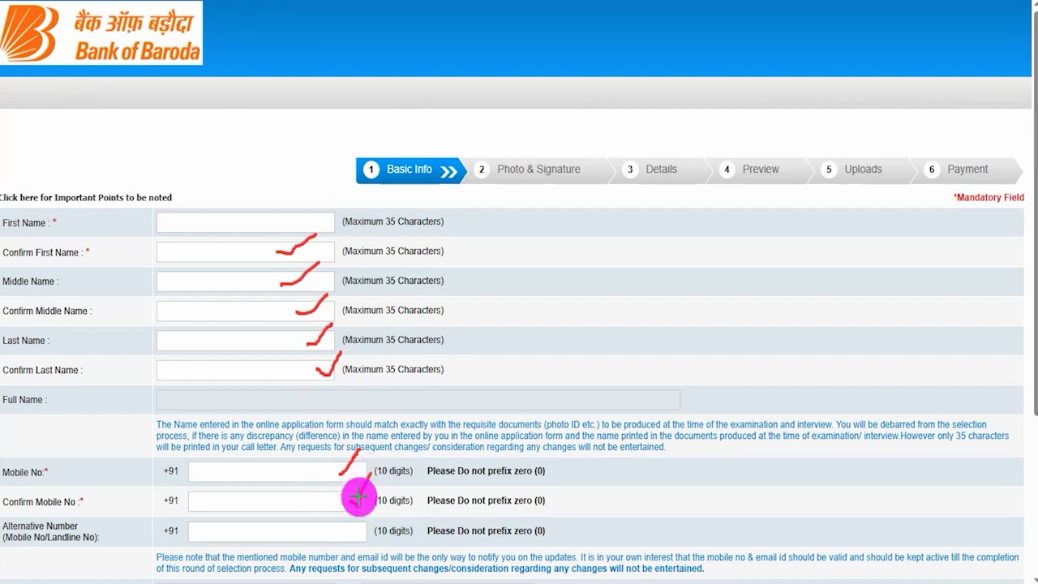
pyautogui.moveTo(341, 531); pyautogui.dragTo(383, 505)
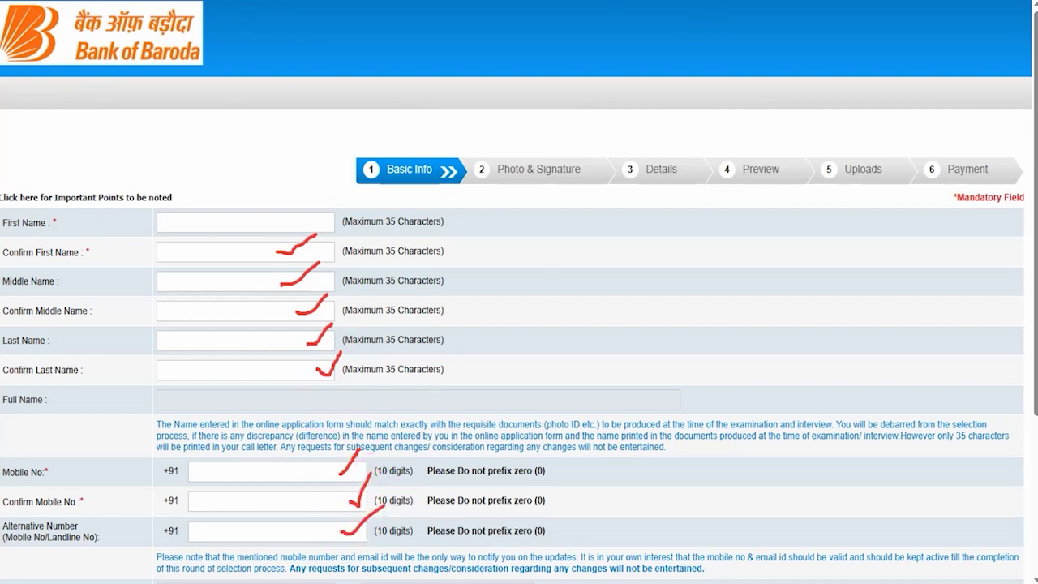
pyautogui.press('Escape')
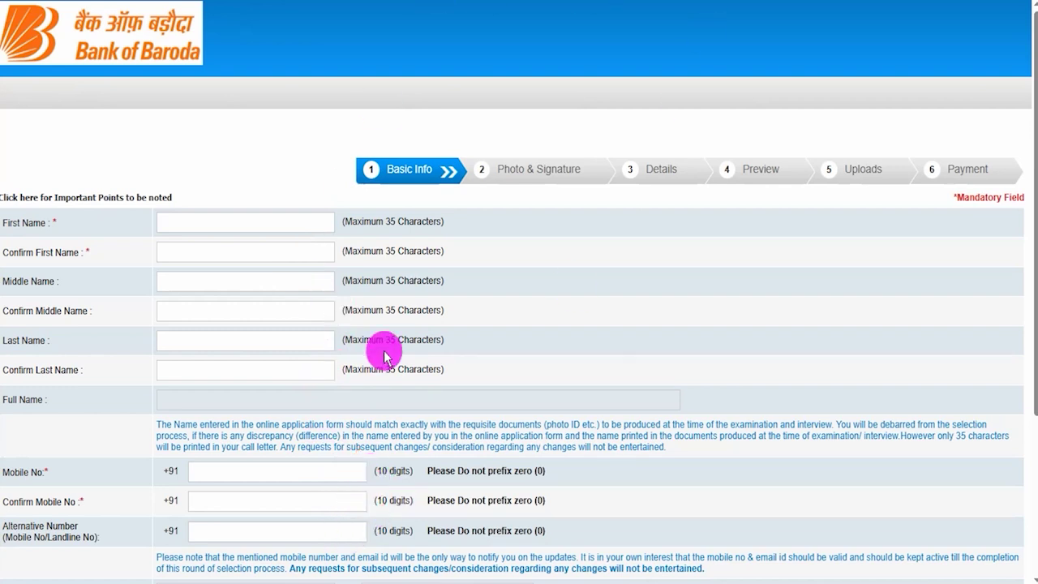
# Mark the email and security code fields, view the email domain choices, and point an arrow at Save & Next.
pyautogui.scroll(-3, 340, 329)
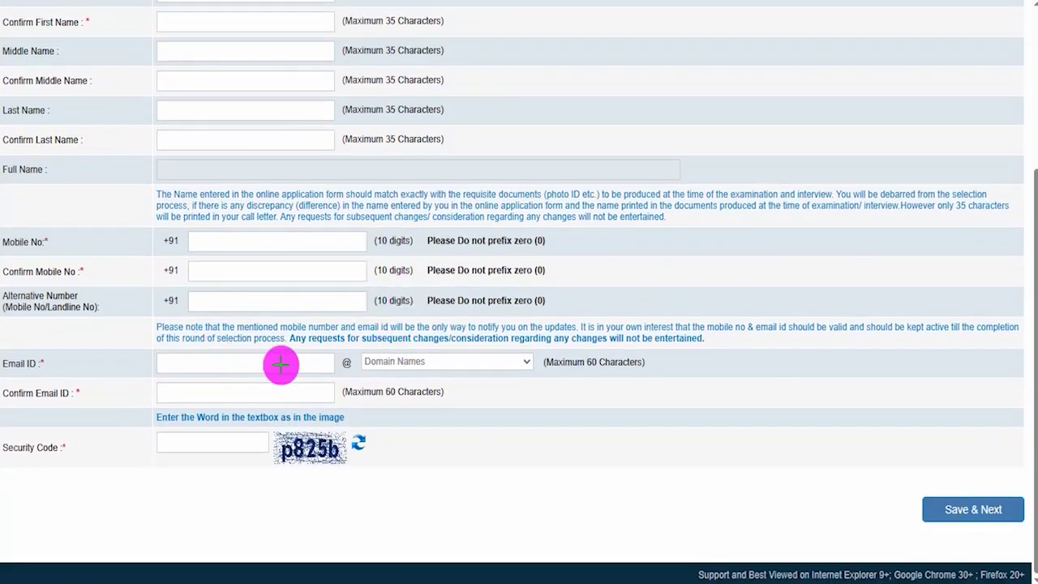
pyautogui.moveTo(276, 364); pyautogui.dragTo(298, 342)
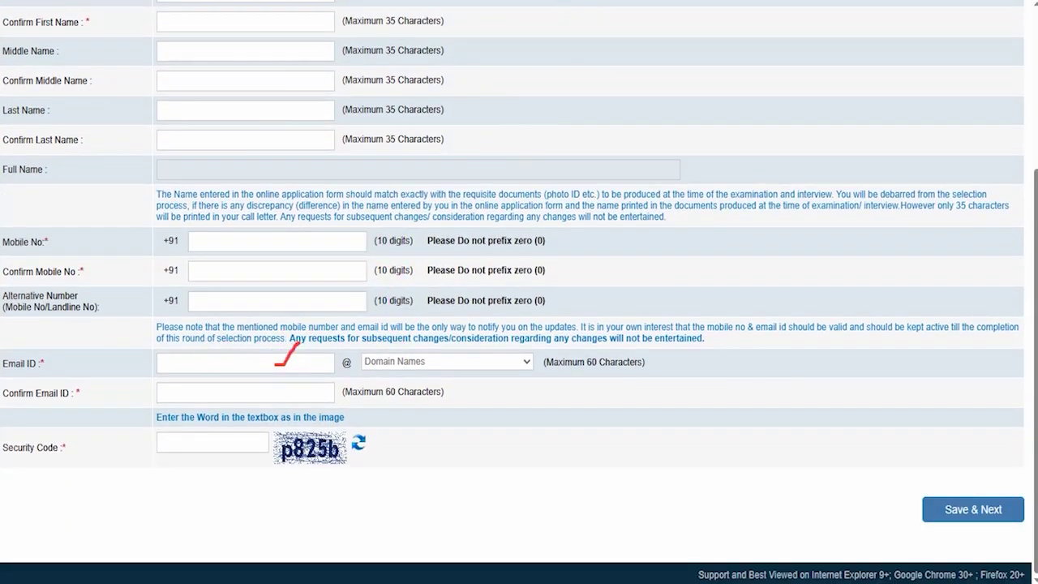
pyautogui.click(466, 361)
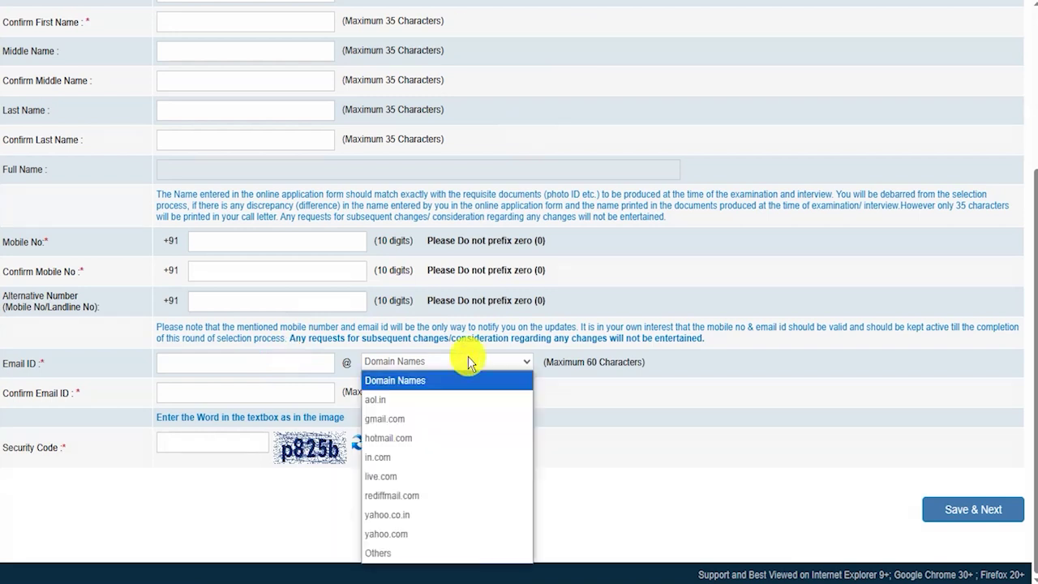
pyautogui.click(586, 405)
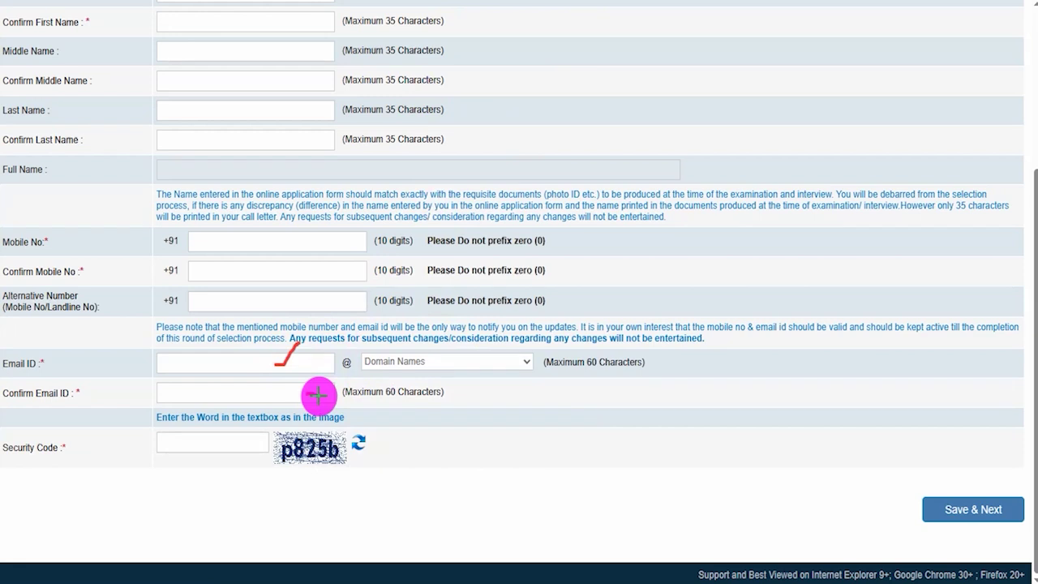
pyautogui.moveTo(323, 377); pyautogui.dragTo(334, 382)
pyautogui.moveTo(284, 463); pyautogui.dragTo(352, 463)
pyautogui.moveTo(232, 440); pyautogui.dragTo(261, 428)
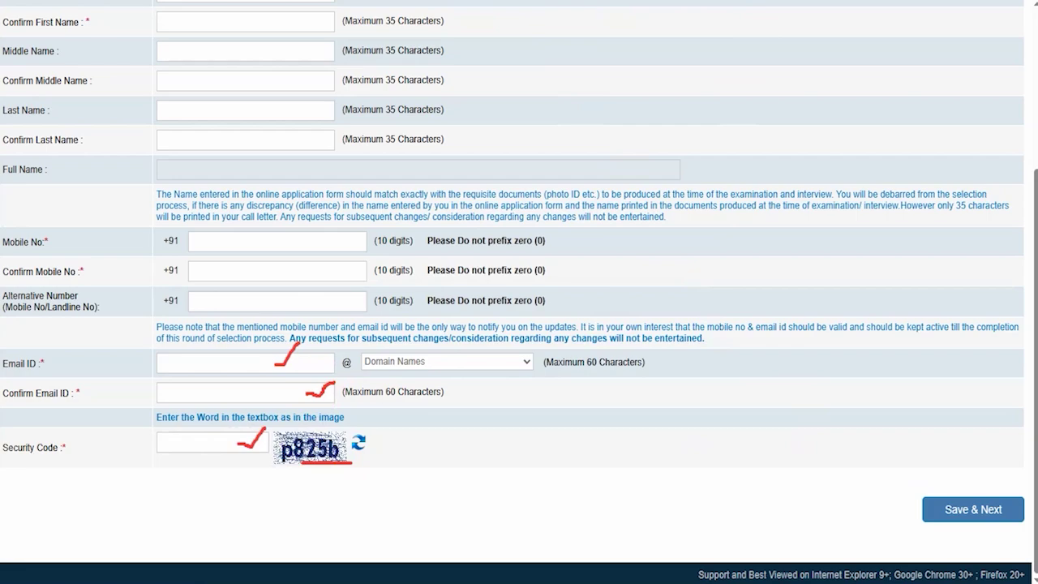
pyautogui.moveTo(727, 442); pyautogui.dragTo(925, 498)
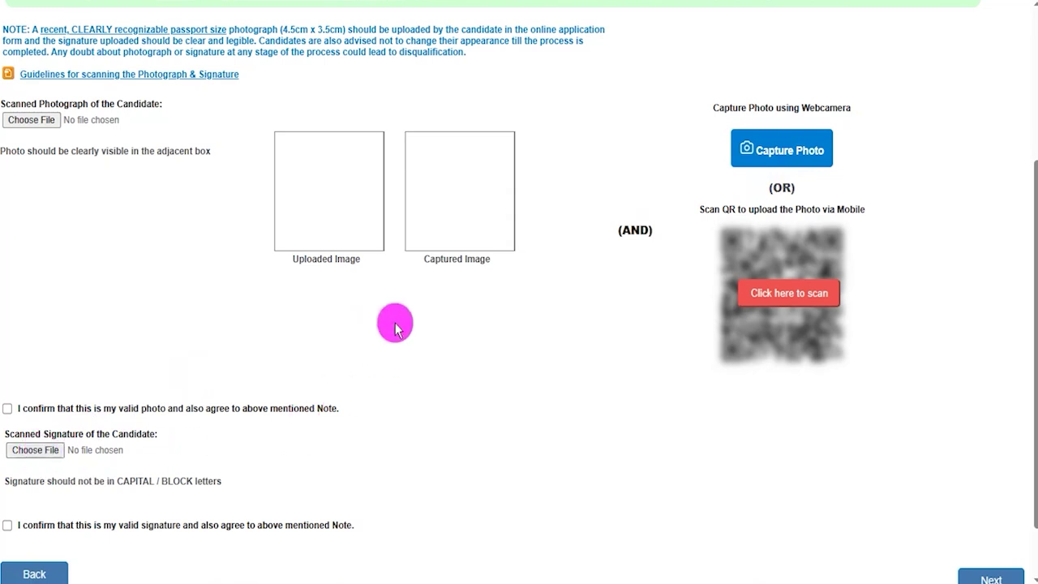
# Highlight and open the guidelines for scanning the photograph and signature.
pyautogui.moveTo(254, 76); pyautogui.dragTo(141, 74)
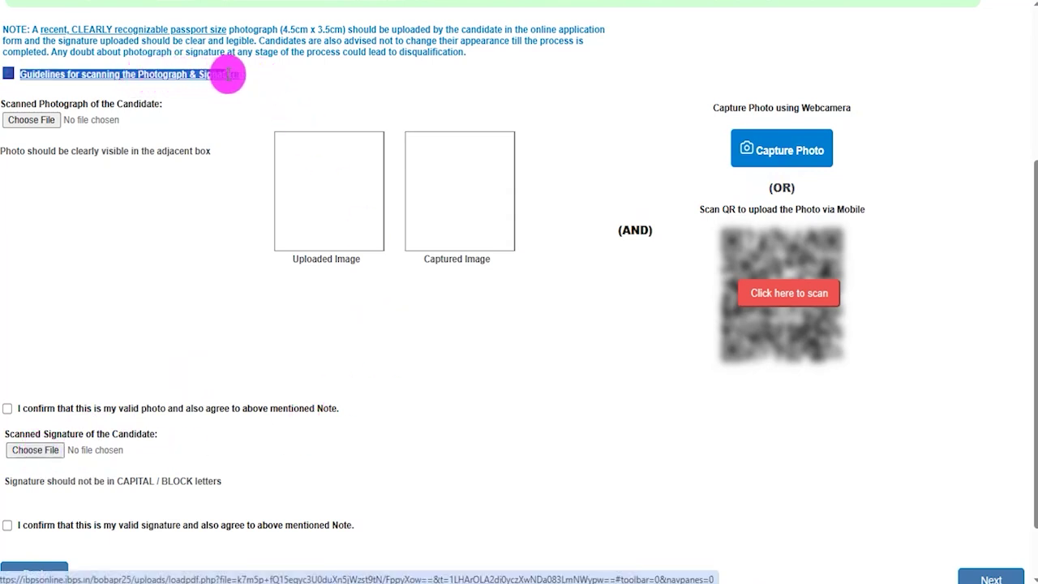
pyautogui.click(255, 81)
pyautogui.click(232, 76)
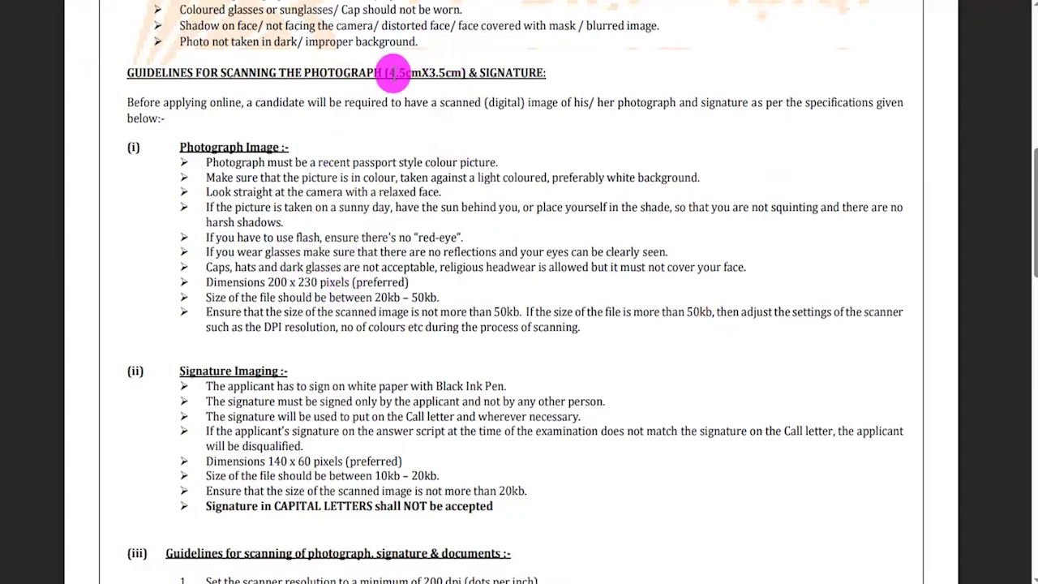
# Highlight the photograph's centimetre dimensions and file size range, and the signature's file size range and pixel dimensions, in the scanning guidelines.
pyautogui.moveTo(413, 73); pyautogui.dragTo(454, 73)
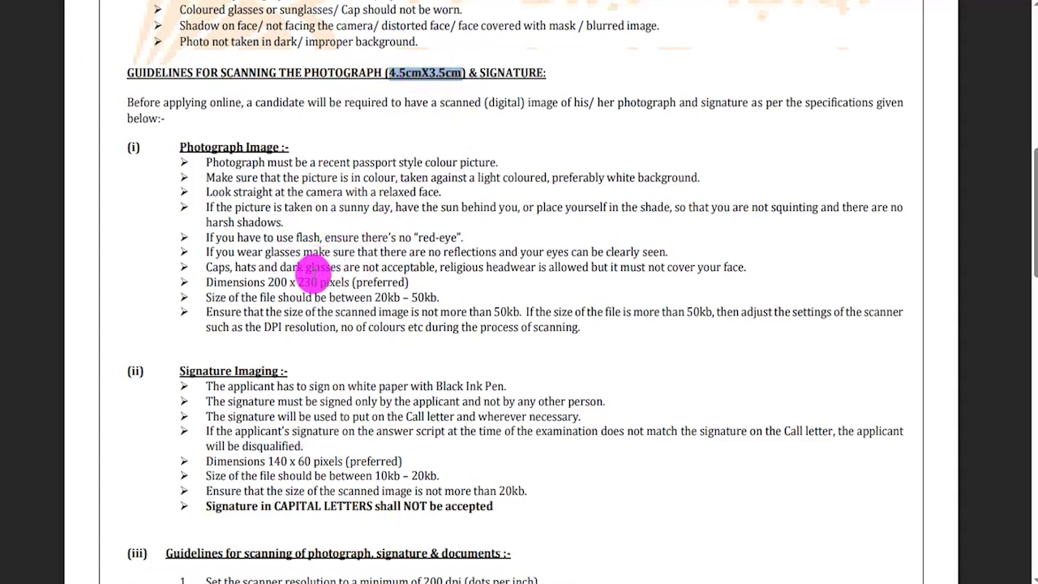
pyautogui.moveTo(374, 297); pyautogui.dragTo(430, 297)
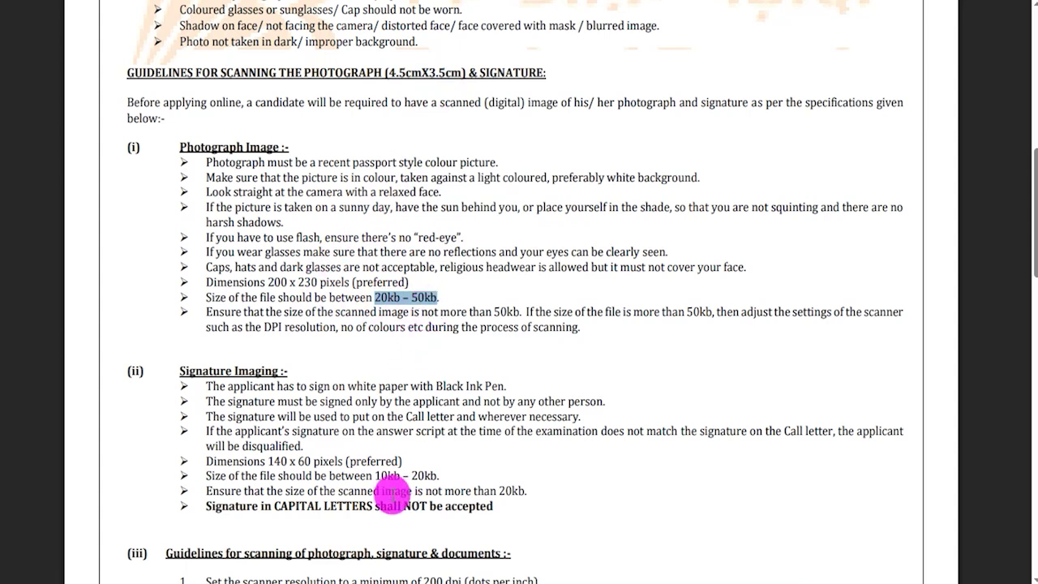
pyautogui.click(387, 474)
pyautogui.moveTo(387, 474); pyautogui.dragTo(438, 475)
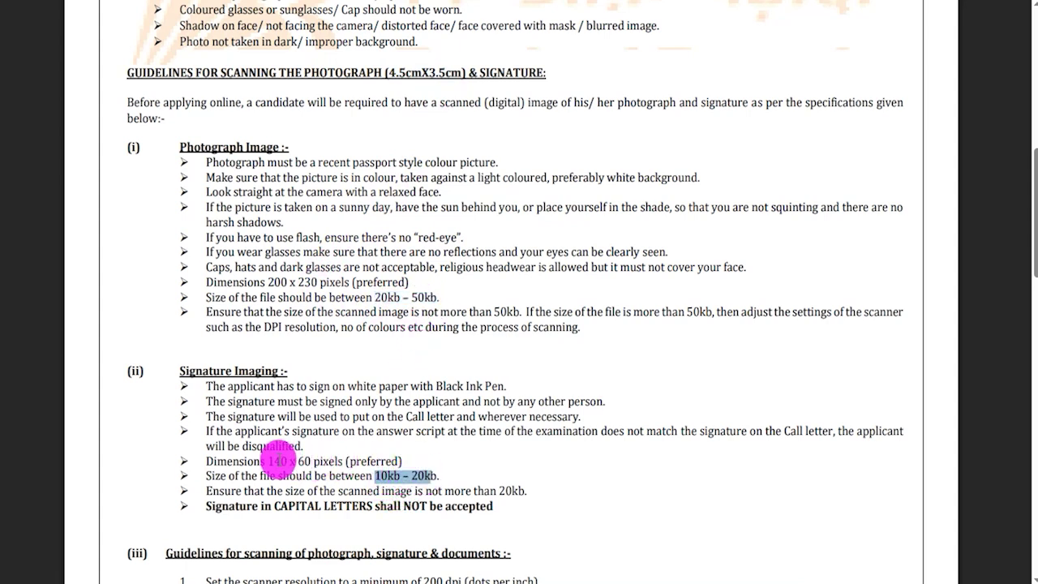
pyautogui.moveTo(268, 461); pyautogui.dragTo(362, 458)
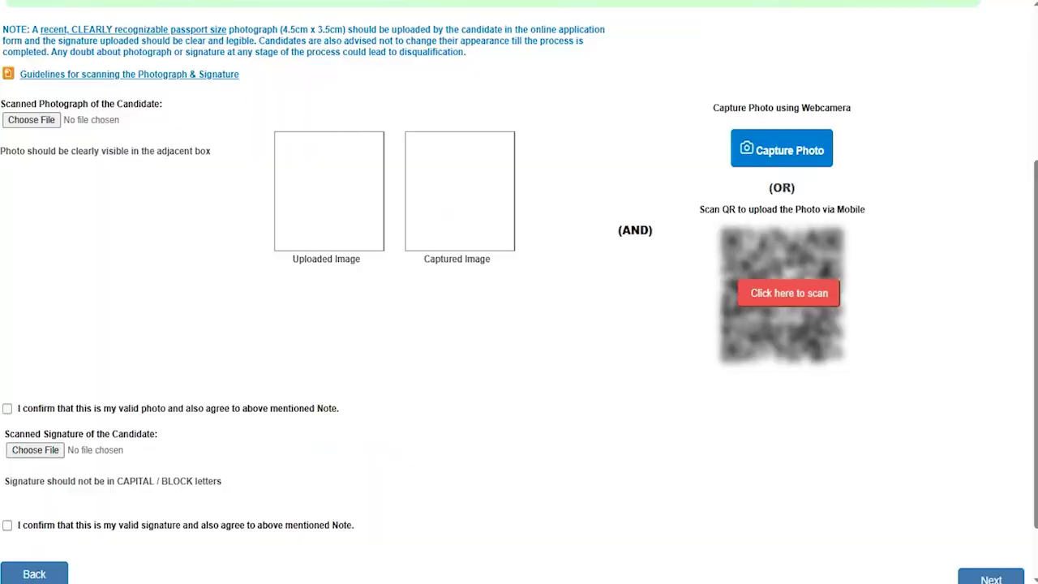
# Go over the photograph upload options and reveal the QR code for uploading the photo via mobile.
pyautogui.click(498, 364)
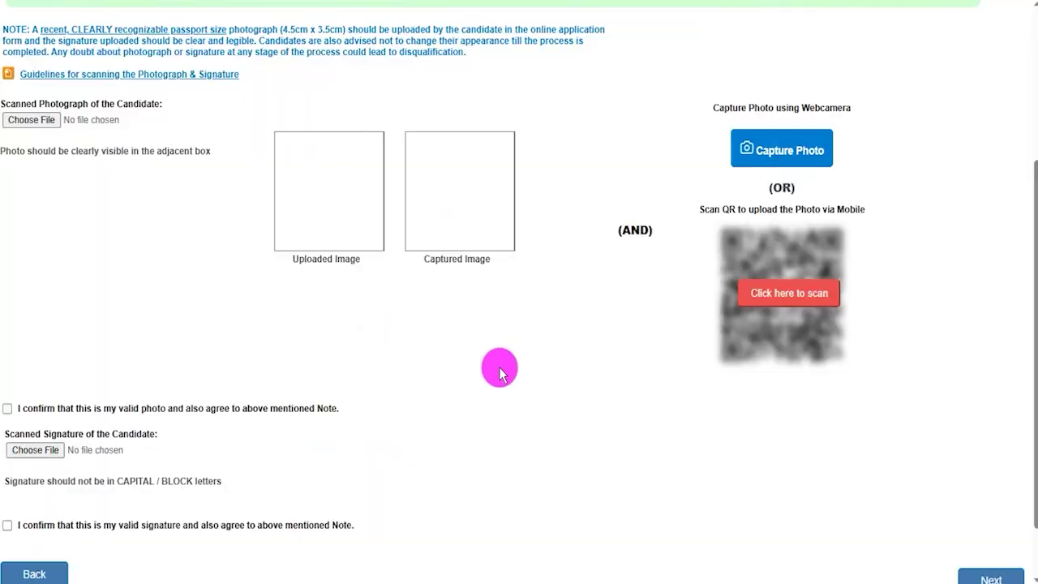
pyautogui.click(47, 121)
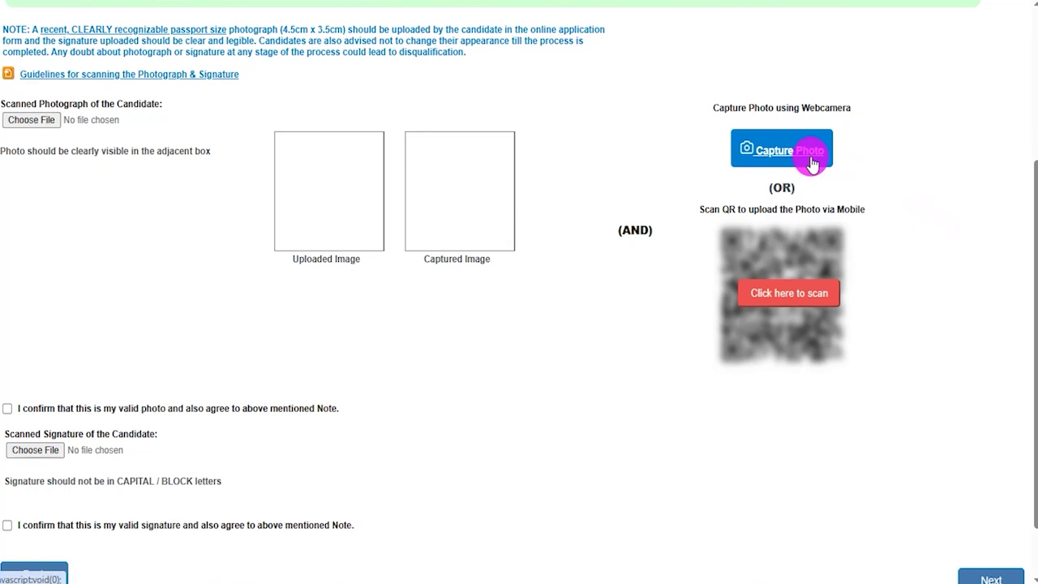
pyautogui.click(777, 296)
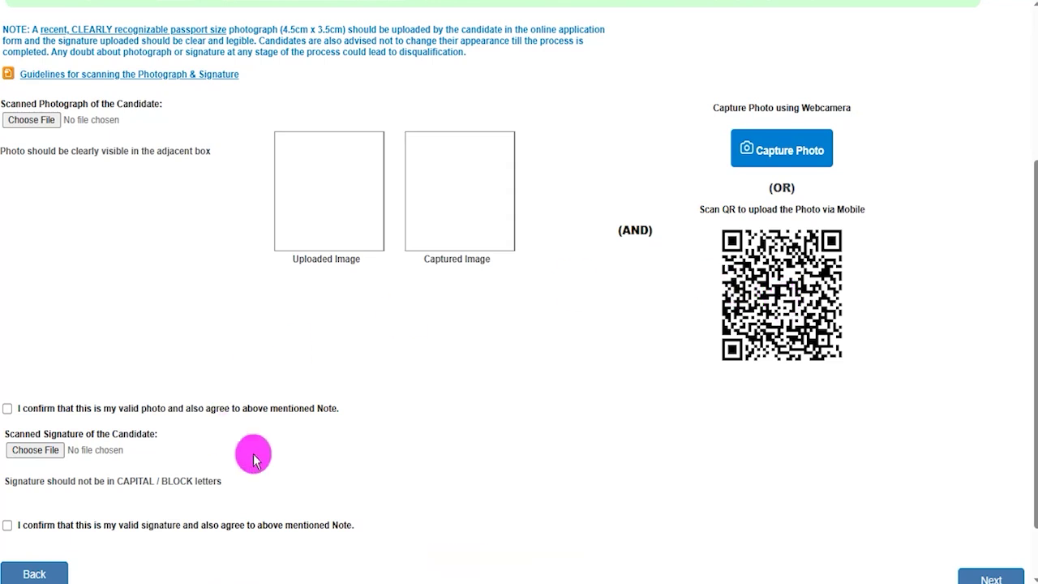
# Highlight the scanned signature label and accept the confirmations that the photo and signature are valid.
pyautogui.moveTo(51, 428); pyautogui.dragTo(109, 430)
pyautogui.click(128, 430)
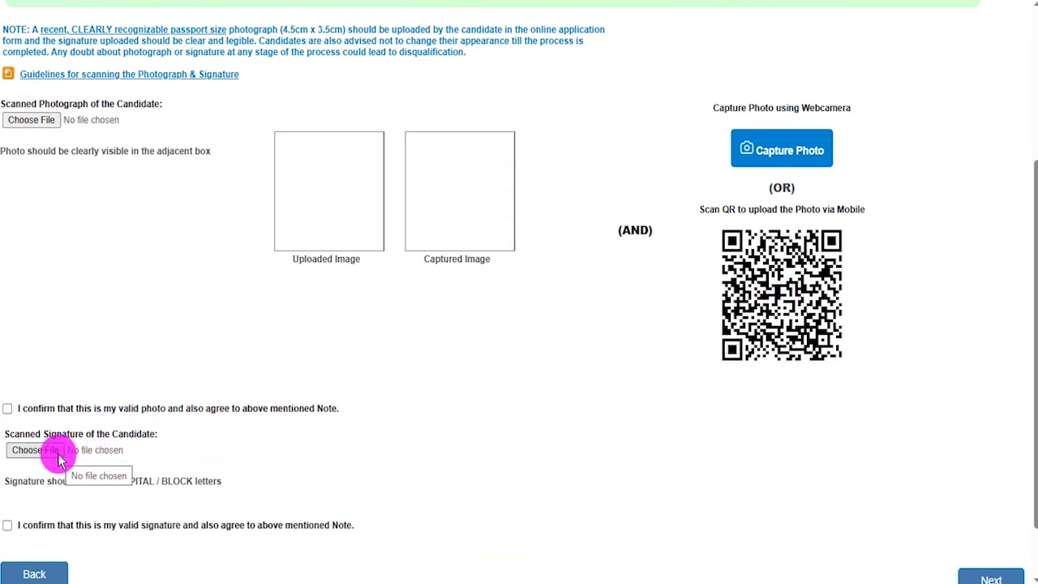
pyautogui.moveTo(78, 436); pyautogui.dragTo(151, 445)
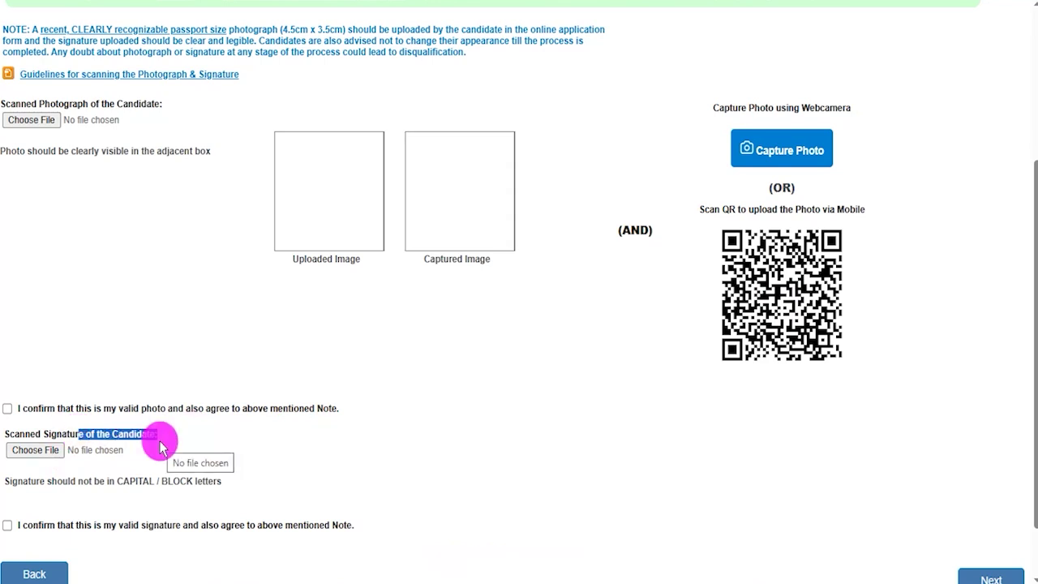
pyautogui.scroll(-1, 454, 418)
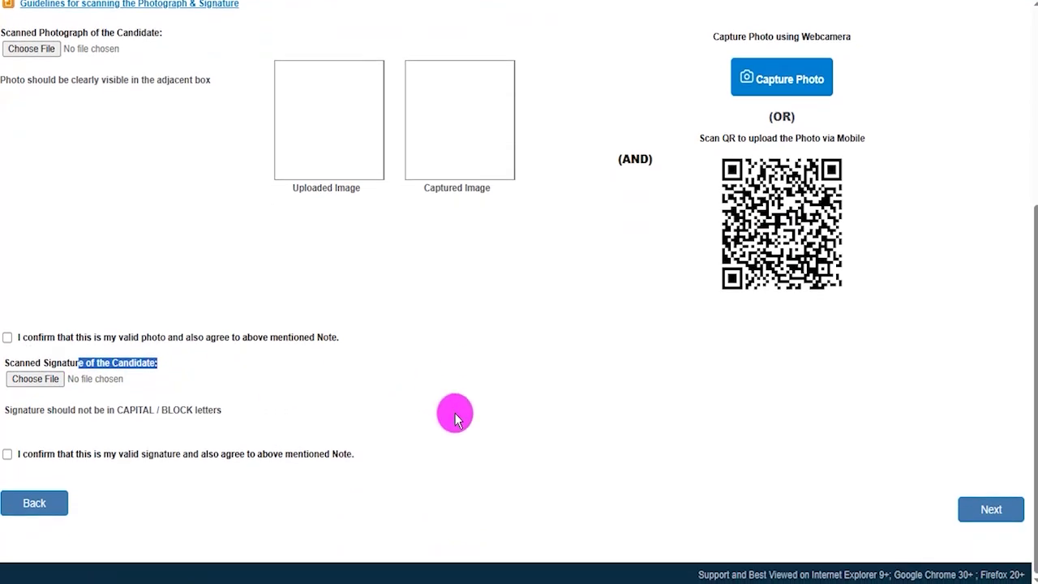
pyautogui.click(8, 336)
pyautogui.click(8, 455)
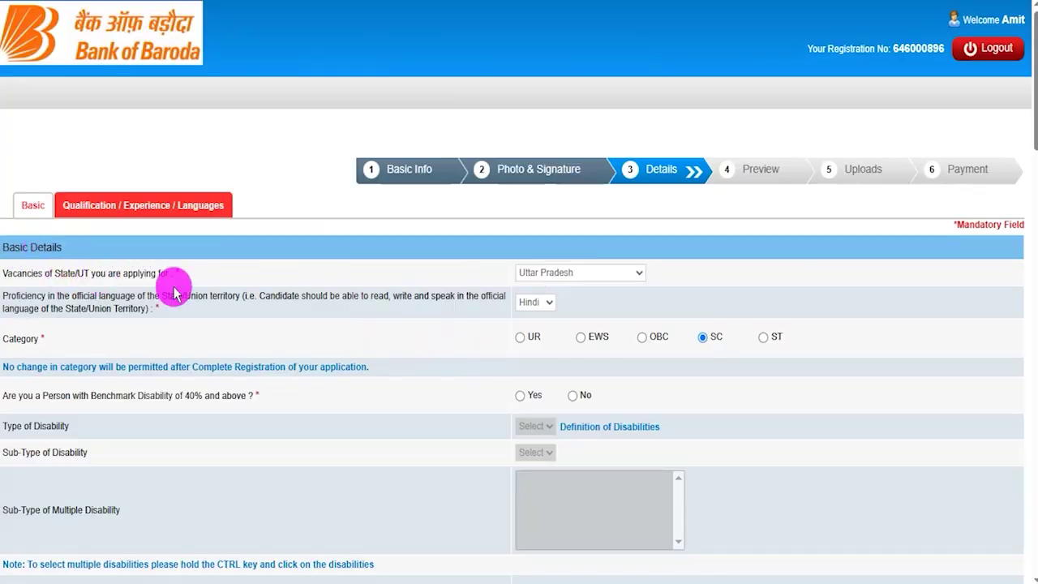
# Choose Uttar Pradesh as the State/UT whose vacancies are being applied for.
pyautogui.click(548, 275)
pyautogui.scroll(-1, 563, 214)
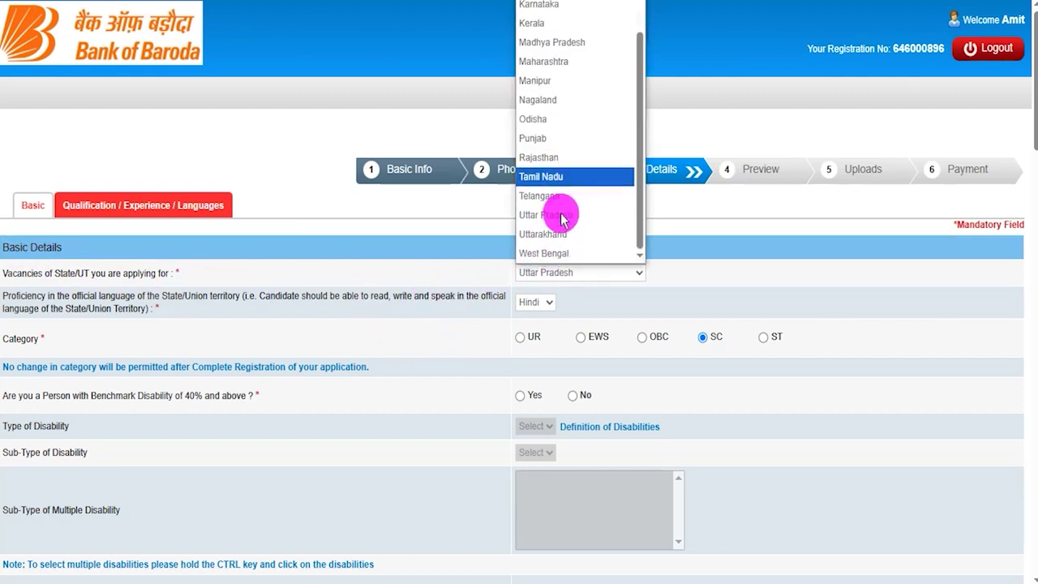
pyautogui.click(563, 215)
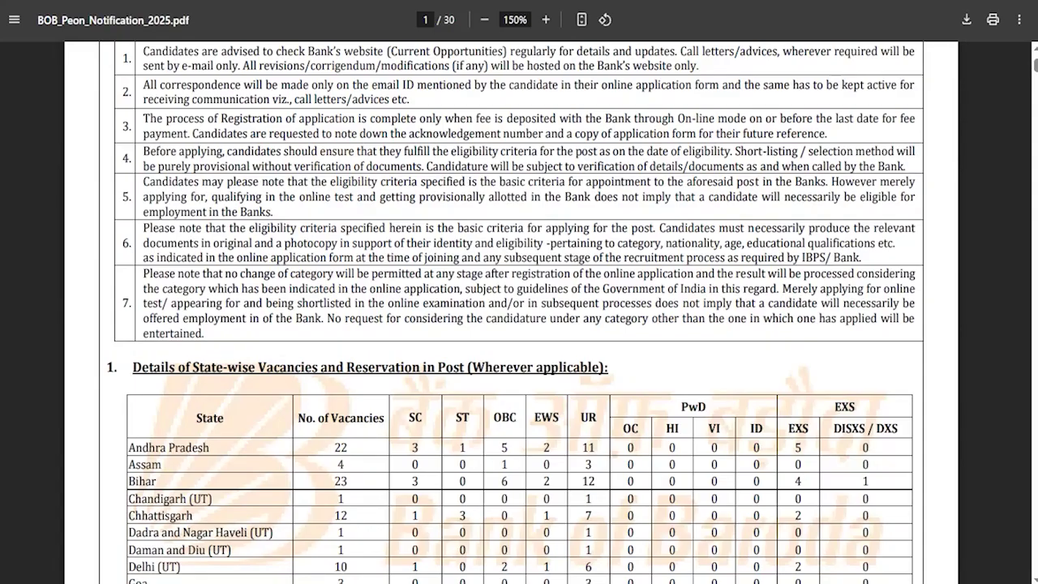
# Switch to BOB_Peon_Notification_2025.pdf and go through the state-wise vacancies table, highlighting some of its state rows.
pyautogui.scroll(-4, 319, 389)
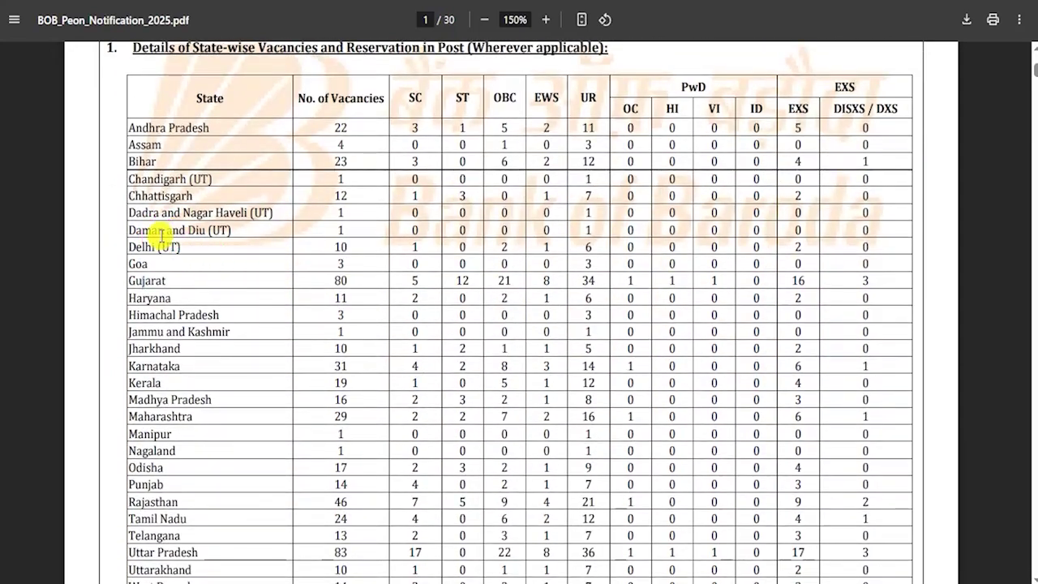
pyautogui.moveTo(161, 235); pyautogui.dragTo(335, 281)
pyautogui.moveTo(146, 315); pyautogui.dragTo(173, 360)
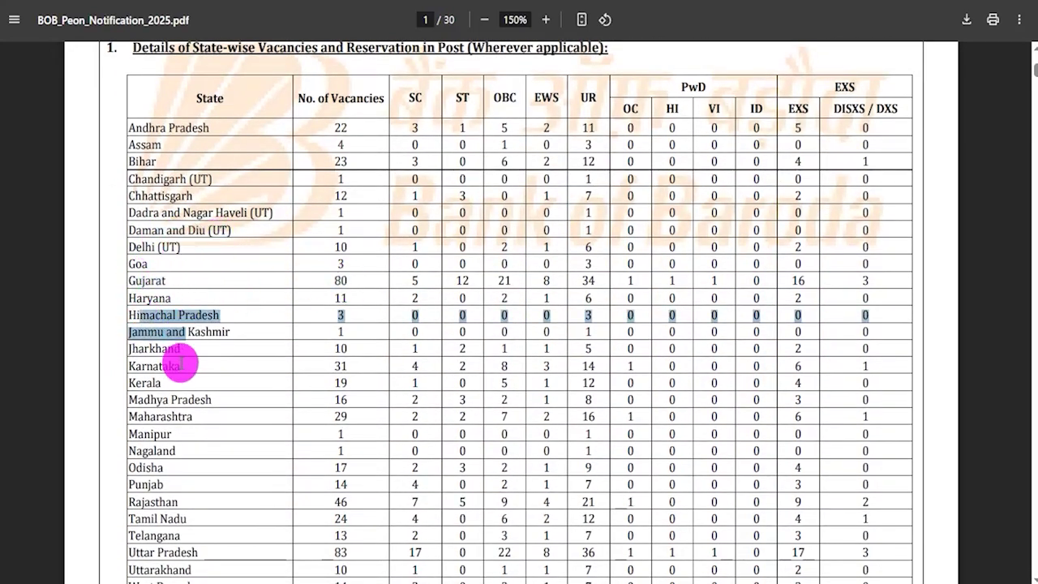
pyautogui.scroll(-4, 208, 398)
pyautogui.scroll(4, 210, 400)
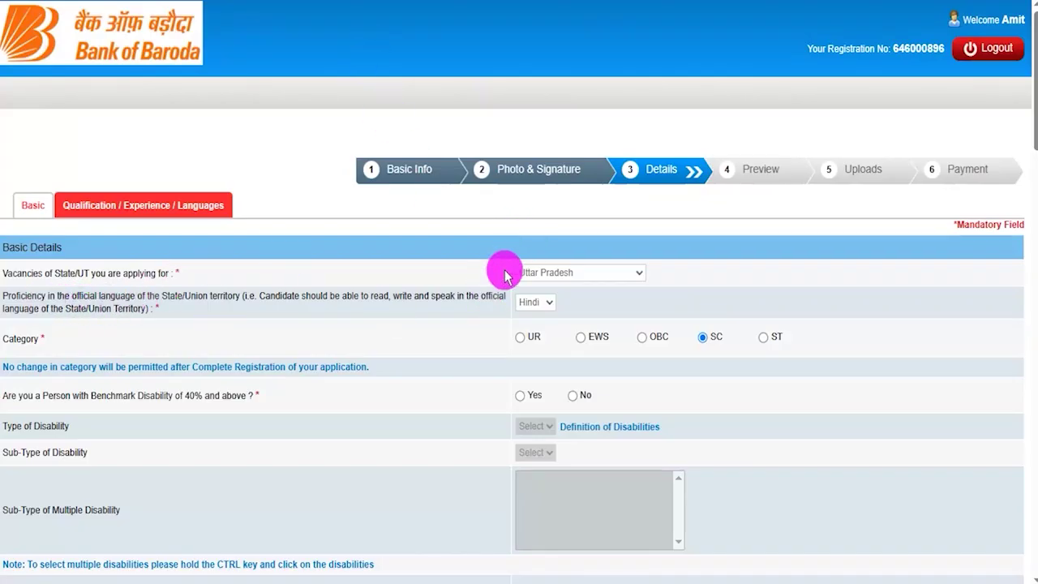
# In the application form, view the state choices and select Hindi as the official language proficiency.
pyautogui.click(528, 275)
pyautogui.click(531, 279)
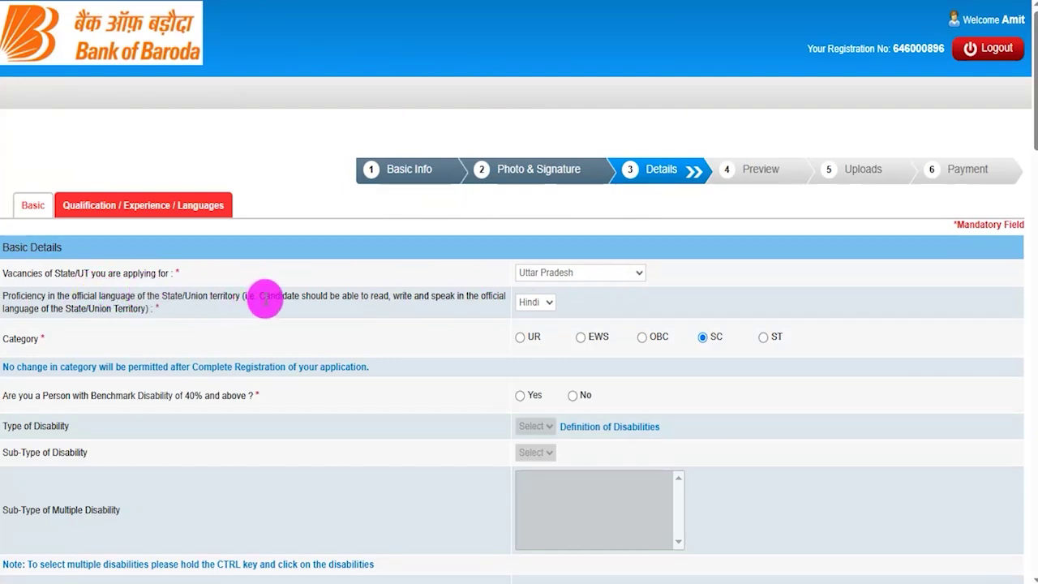
pyautogui.click(541, 307)
pyautogui.click(533, 337)
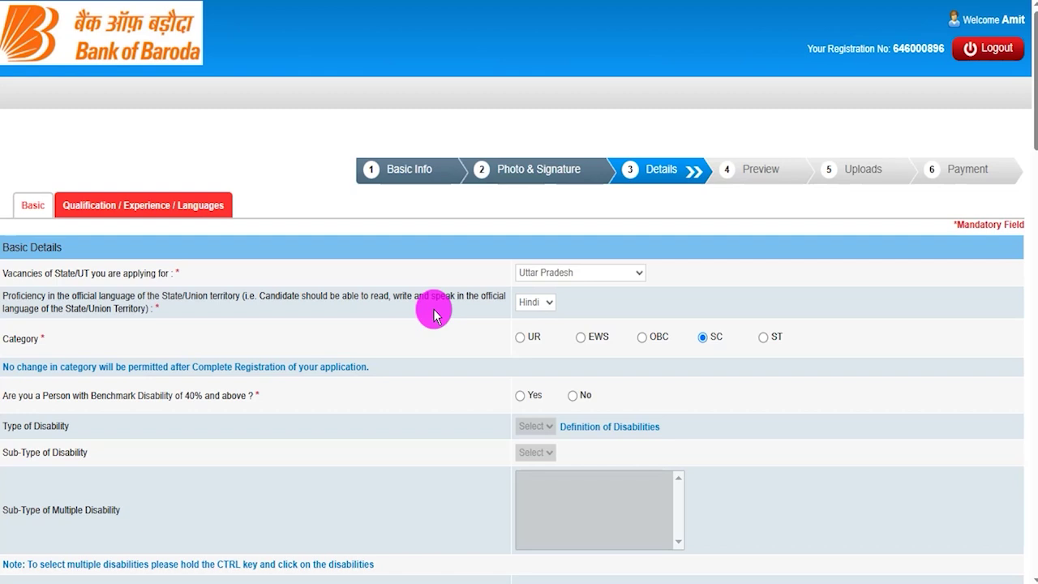
pyautogui.click(527, 272)
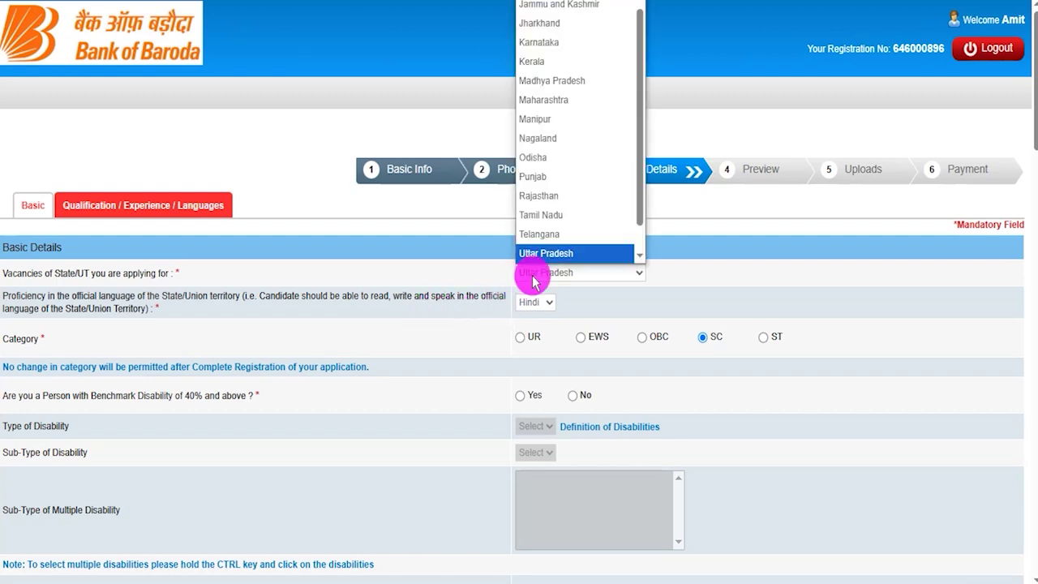
pyautogui.click(535, 302)
pyautogui.click(535, 302)
pyautogui.click(535, 302)
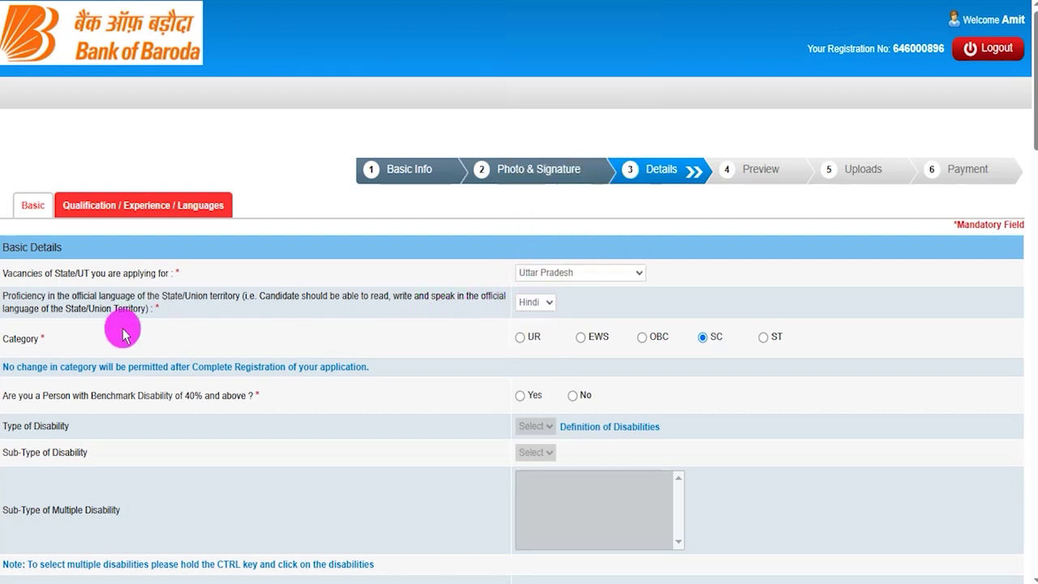
# Select SC as the category and acknowledge the category notice.
pyautogui.click(703, 339)
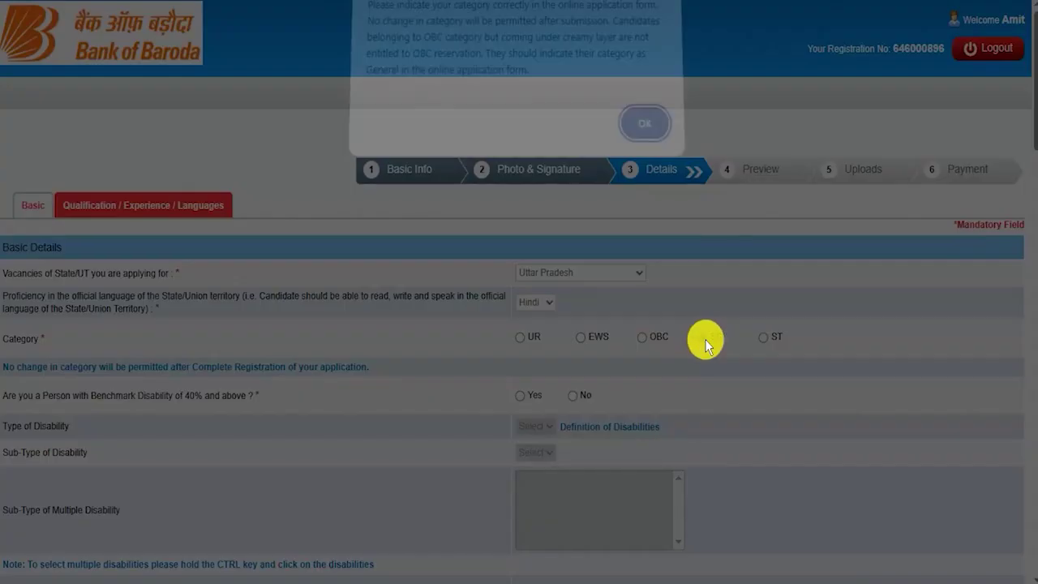
pyautogui.click(641, 129)
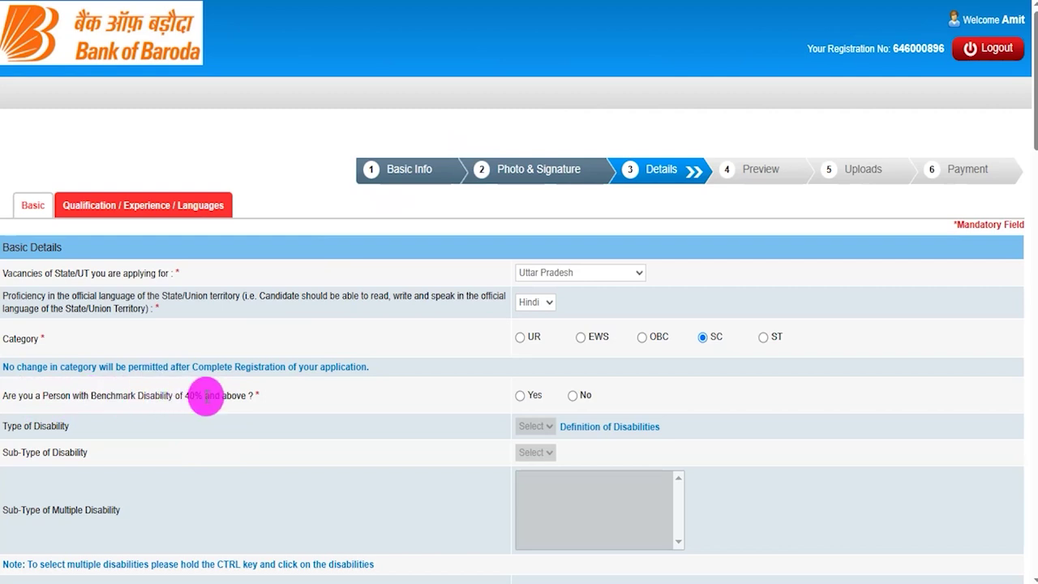
# Answer Yes to benchmark disability of 40% and above, set the disability type to OC, and view the sub-type choices.
pyautogui.click(519, 395)
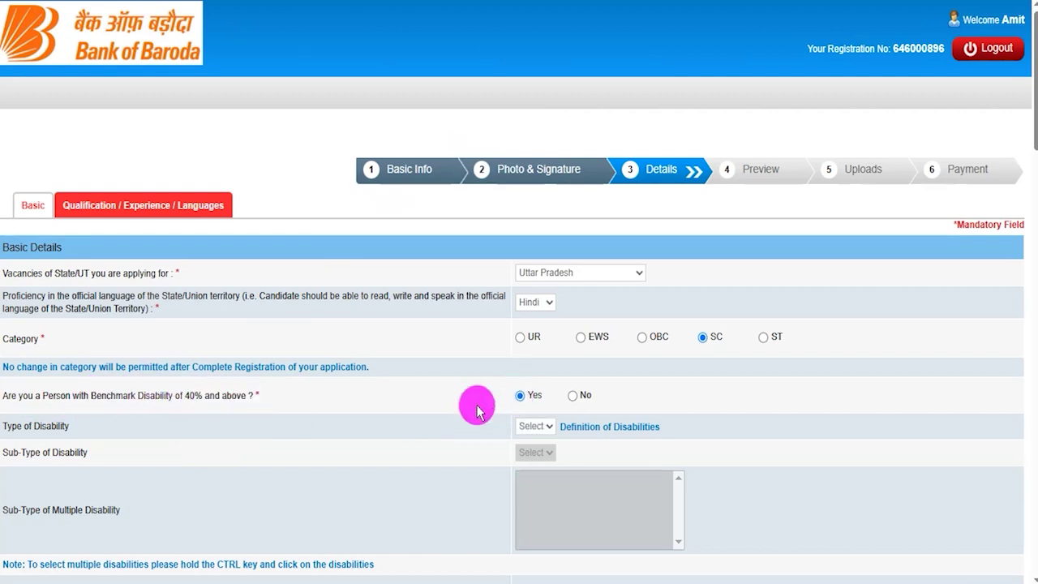
pyautogui.click(534, 427)
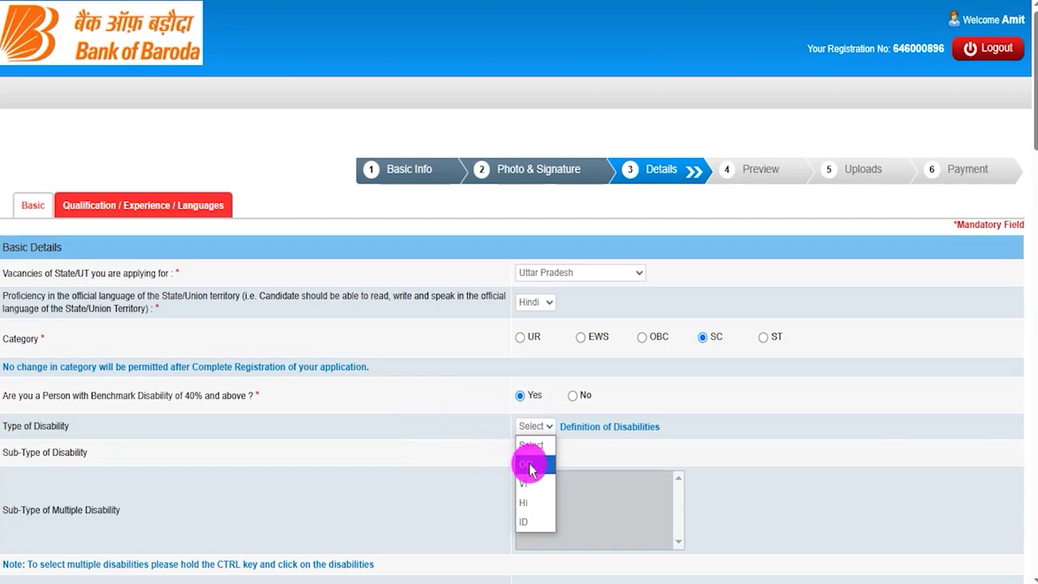
pyautogui.click(528, 461)
pyautogui.click(642, 142)
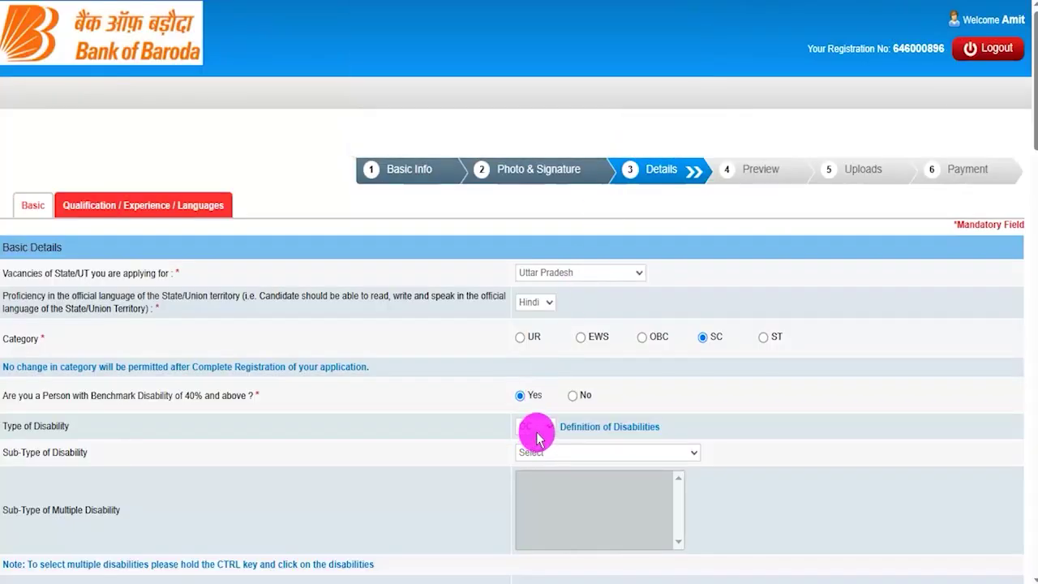
pyautogui.click(533, 452)
pyautogui.click(536, 456)
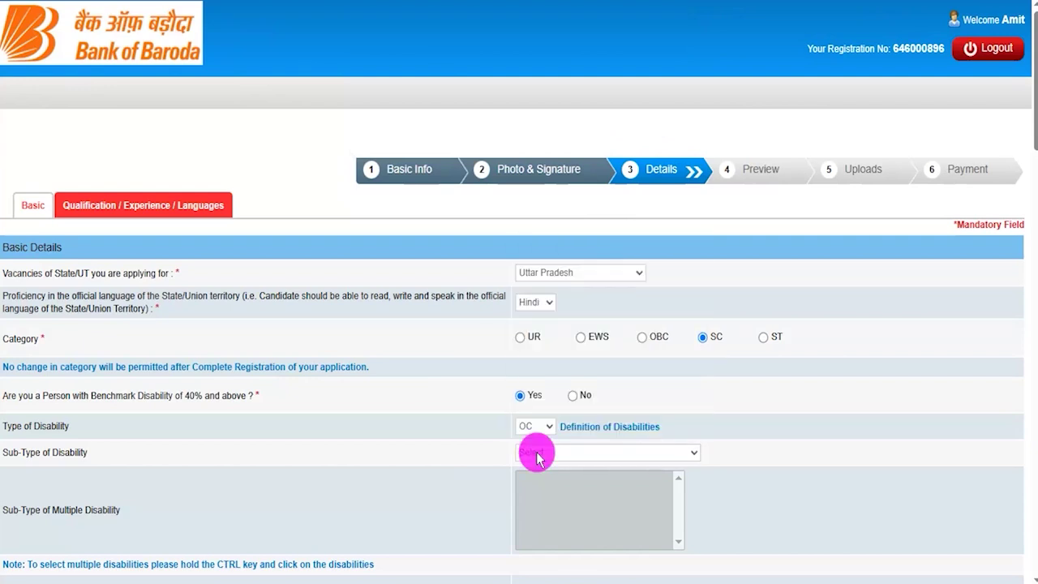
# Answer No to benchmark disability of 40% and above and No to specified disability with difficulty in writing.
pyautogui.scroll(-1, 533, 454)
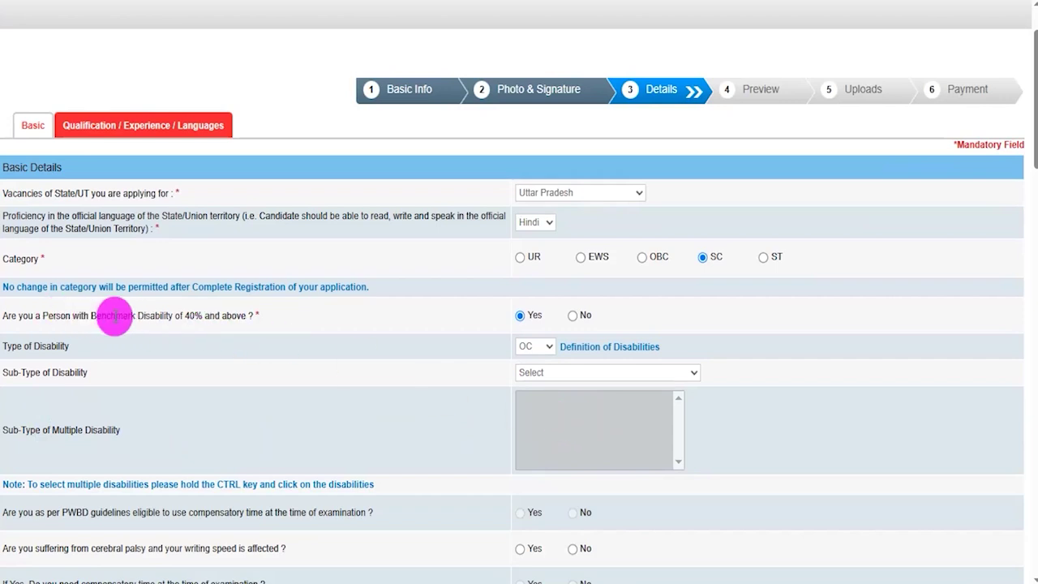
pyautogui.click(573, 316)
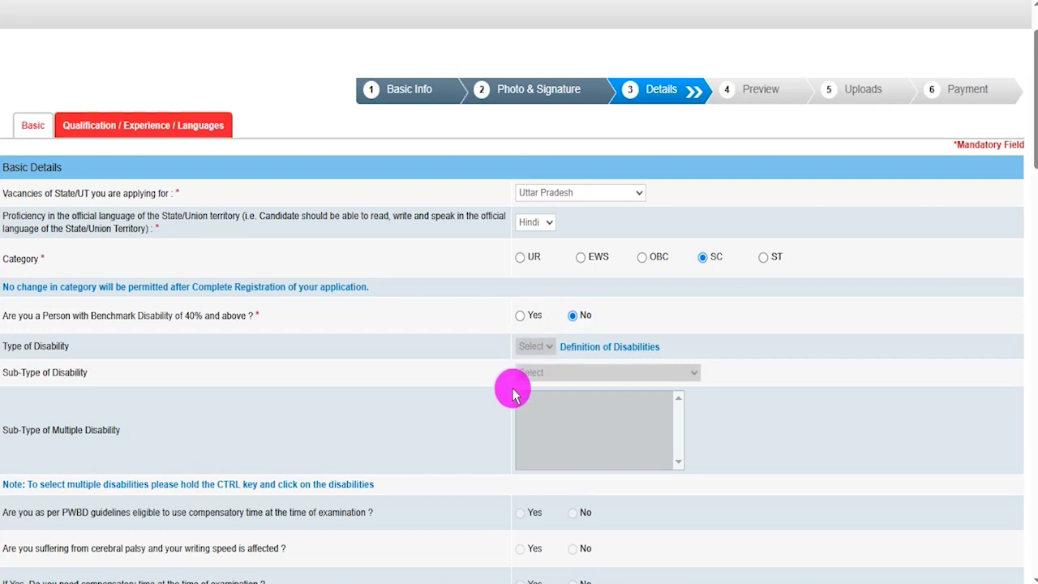
pyautogui.scroll(-3, 573, 514)
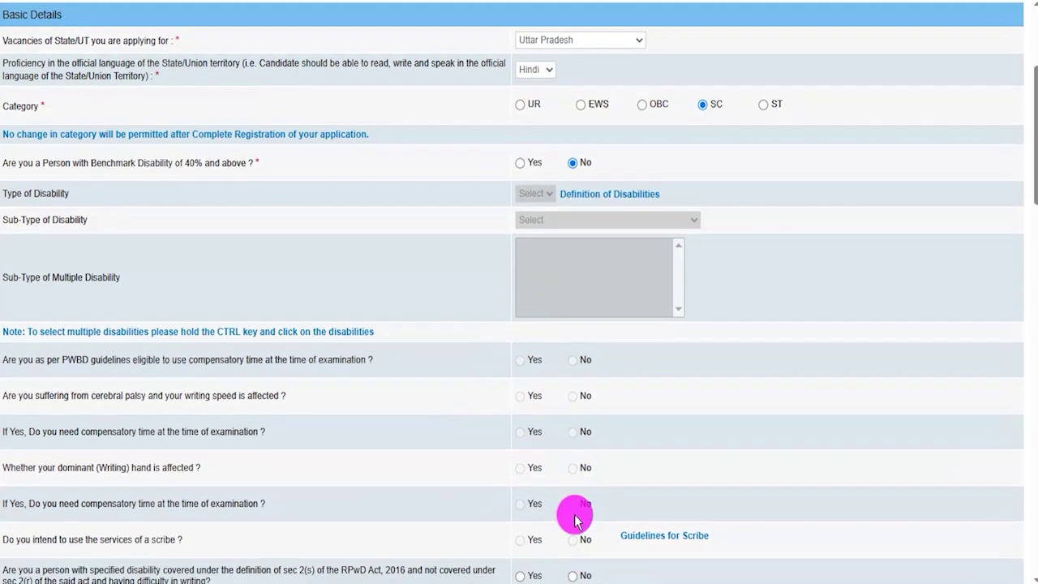
pyautogui.scroll(-1, 573, 455)
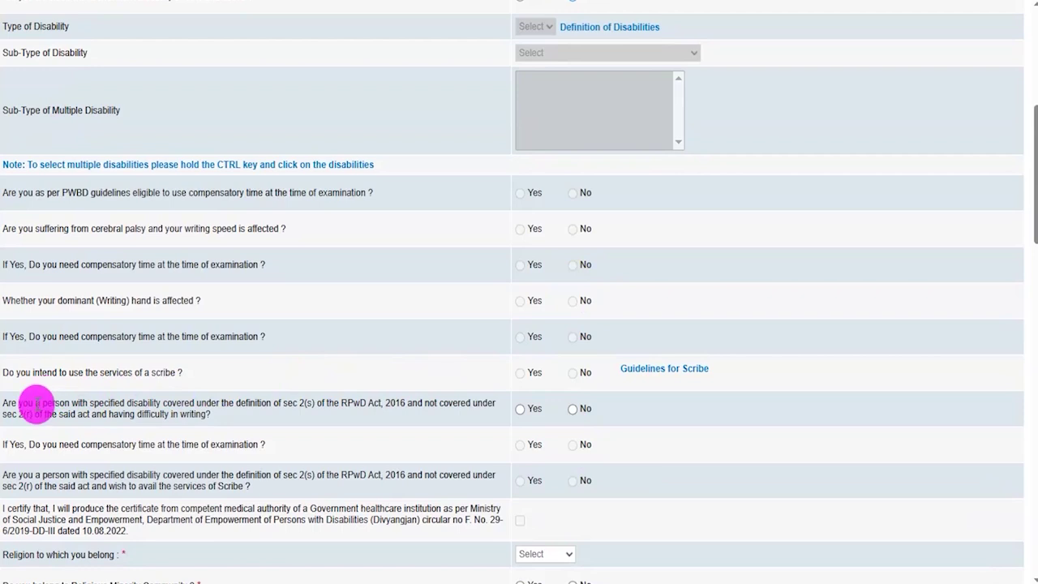
pyautogui.click(36, 405)
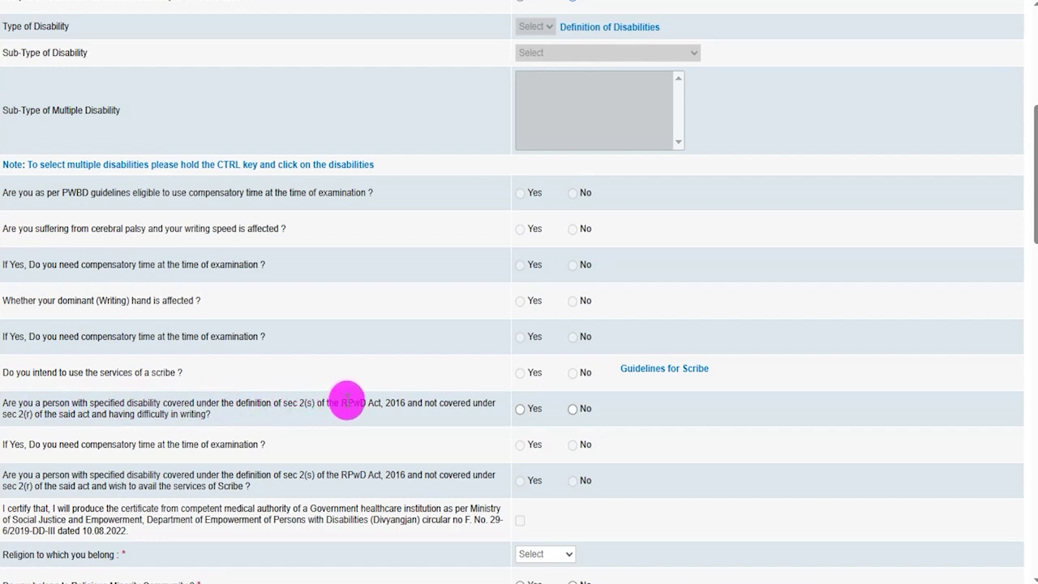
pyautogui.click(519, 409)
pyautogui.click(574, 409)
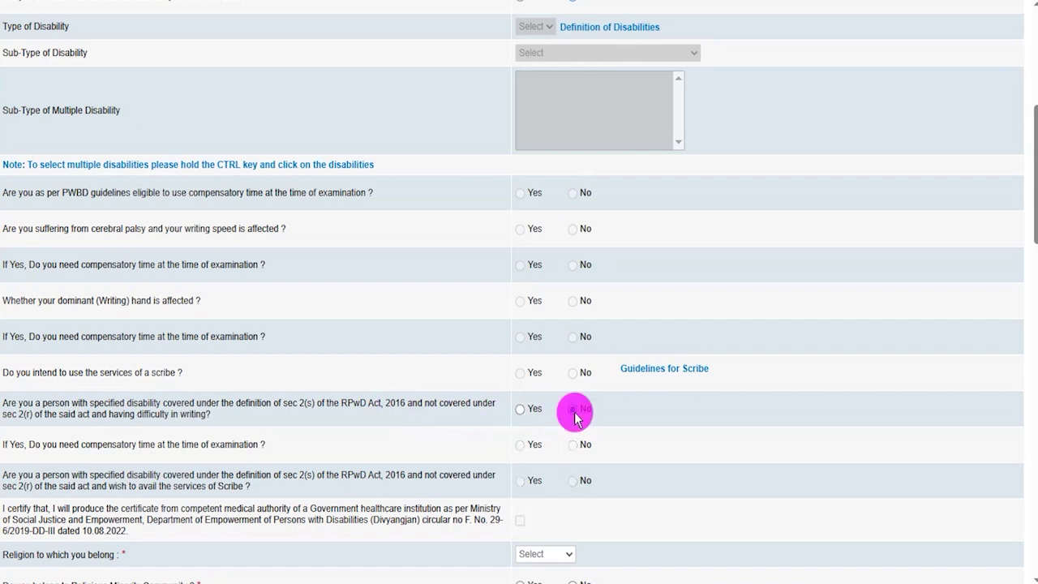
# Set the religion to Hindu and answer No to belonging to a religious minority community.
pyautogui.scroll(-3, 575, 417)
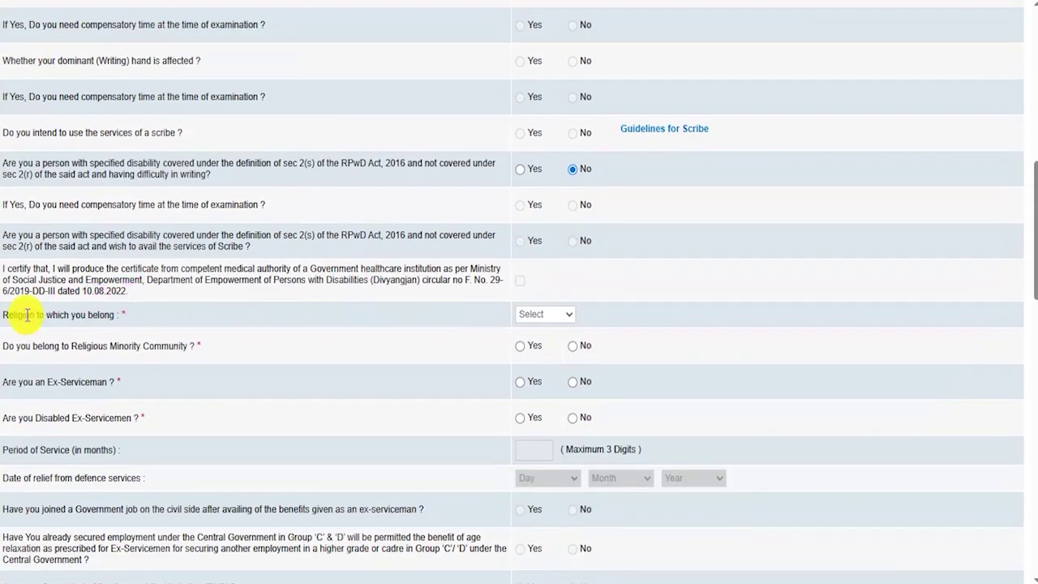
pyautogui.click(539, 316)
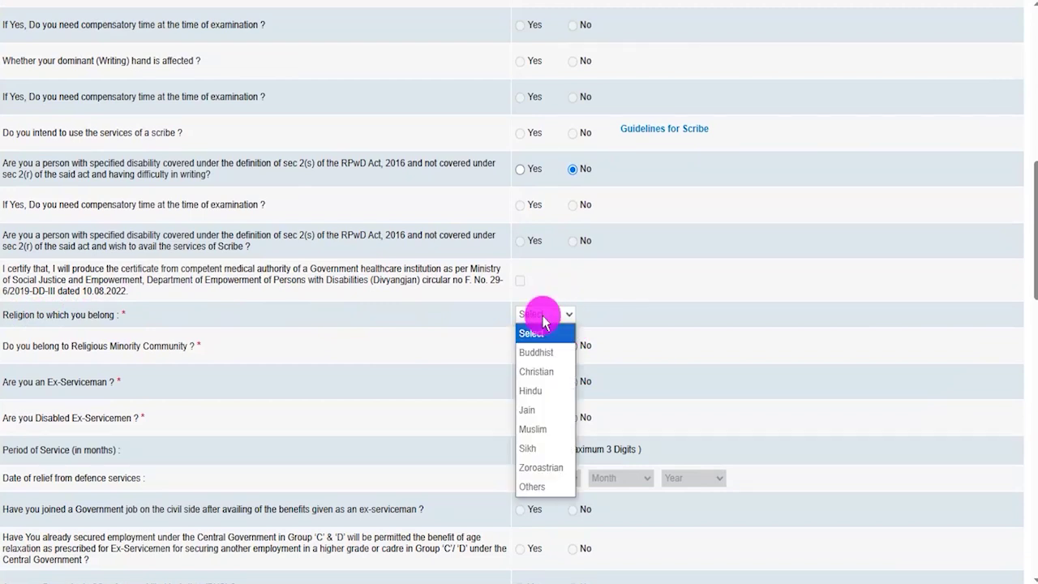
pyautogui.click(537, 392)
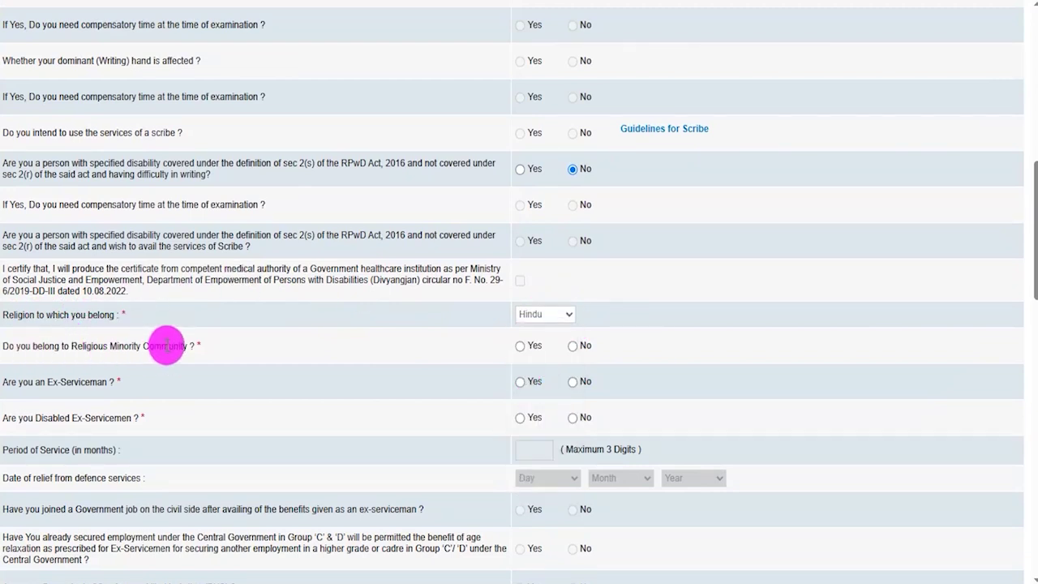
pyautogui.click(521, 347)
pyautogui.click(574, 348)
# Try Yes for the ex-serviceman question, and answer No to both the ex-serviceman and disabled ex-servicemen questions.
pyautogui.click(519, 383)
pyautogui.click(520, 383)
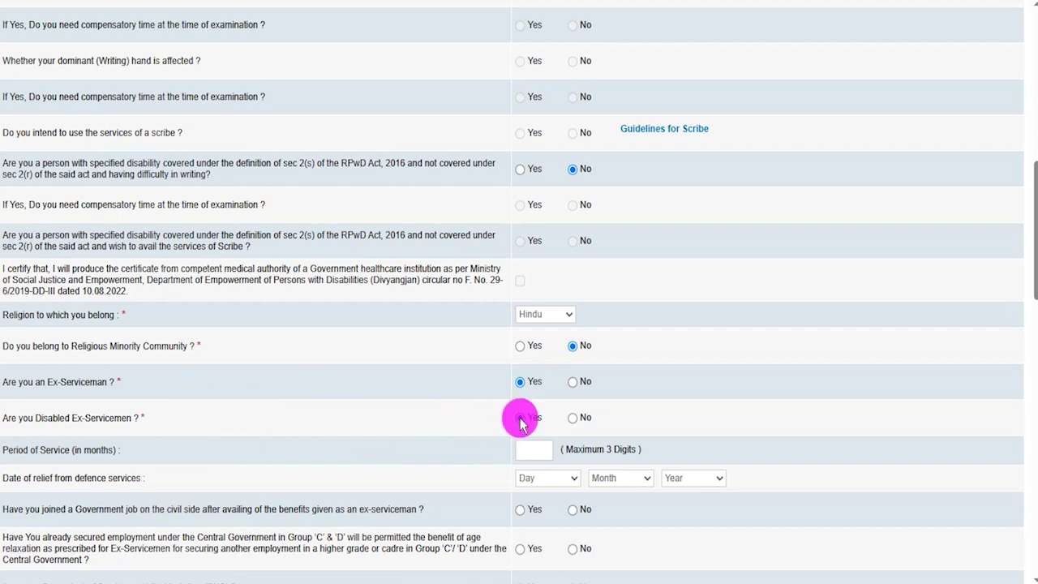
pyautogui.click(573, 418)
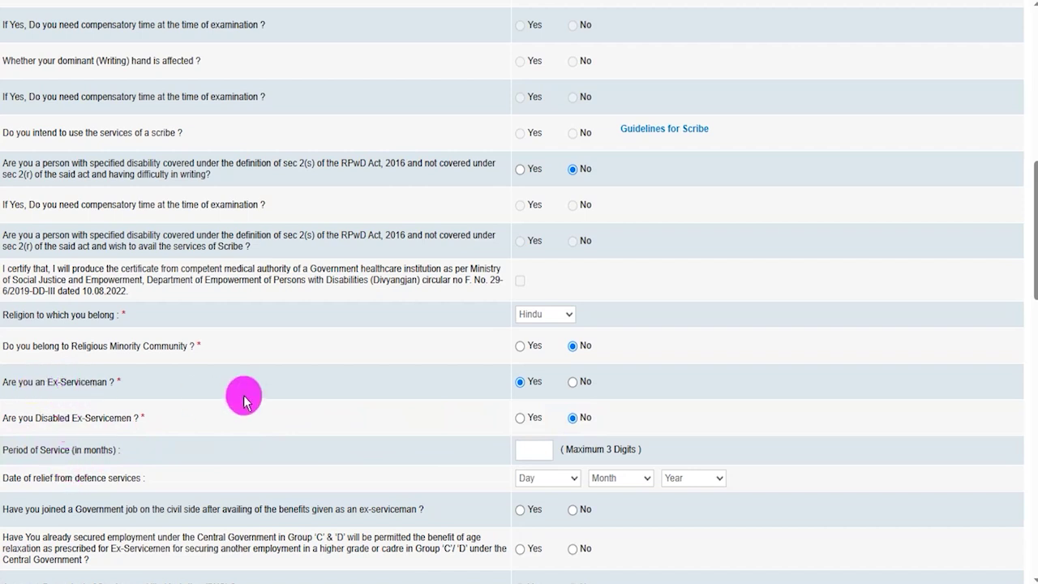
pyautogui.click(572, 381)
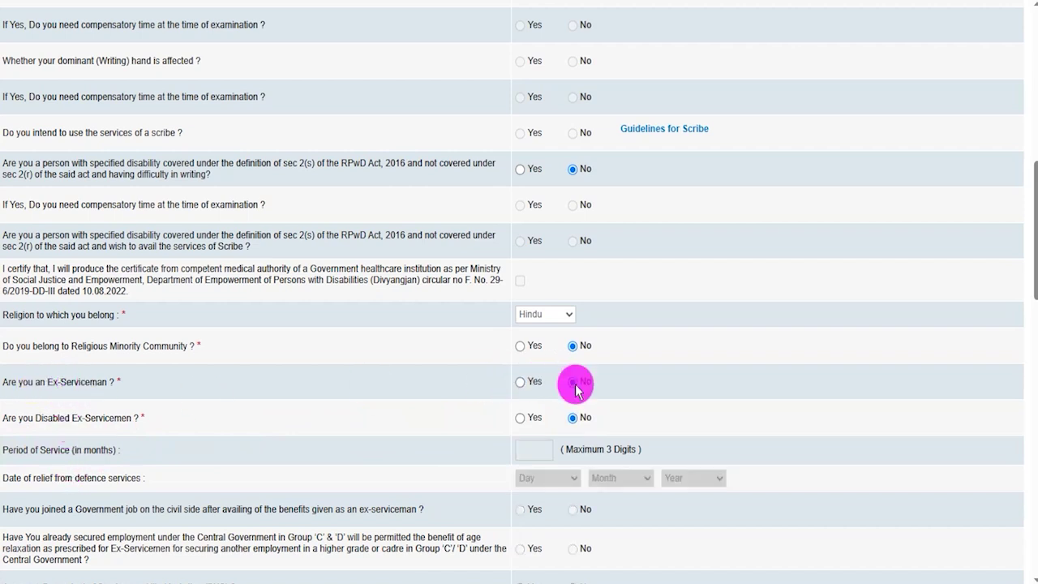
# Answer No to being a dependent of a serviceman killed in action and No to the widow/divorced women relaxation.
pyautogui.scroll(-3, 188, 350)
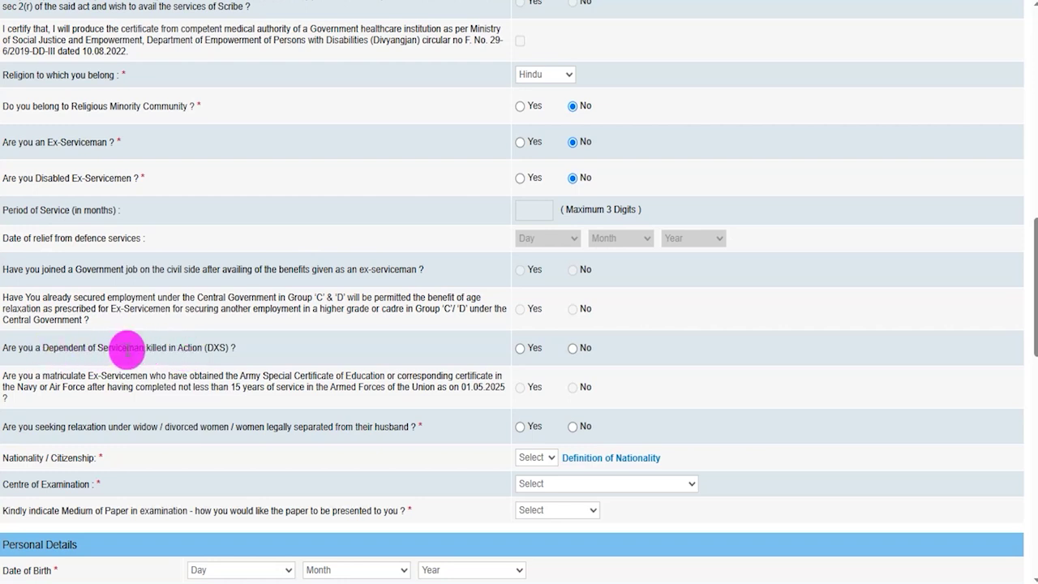
pyautogui.click(523, 349)
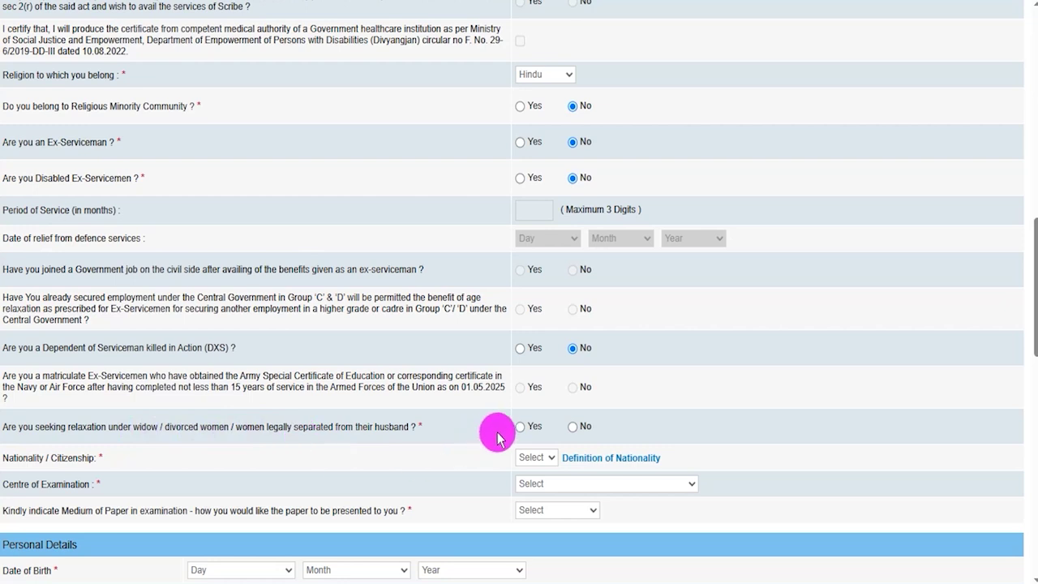
pyautogui.click(521, 426)
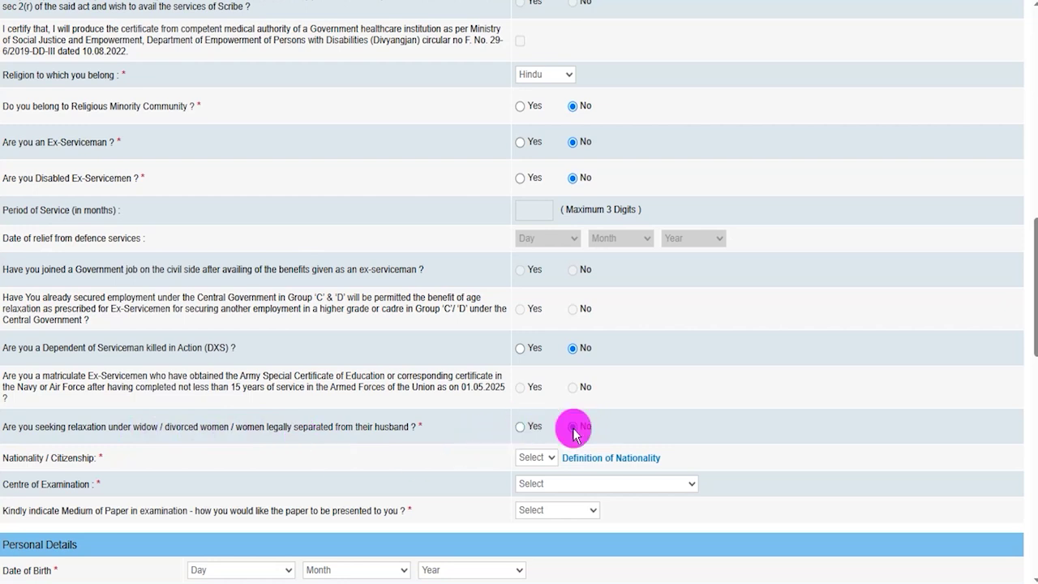
# Set the nationality to Indian and the centre of examination to Jammu.
pyautogui.click(531, 459)
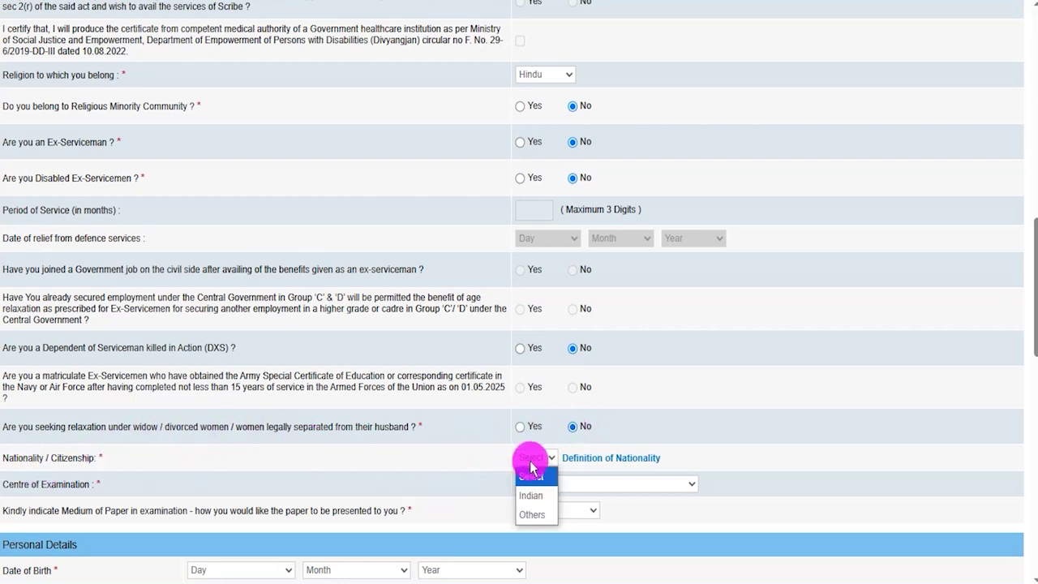
pyautogui.click(538, 494)
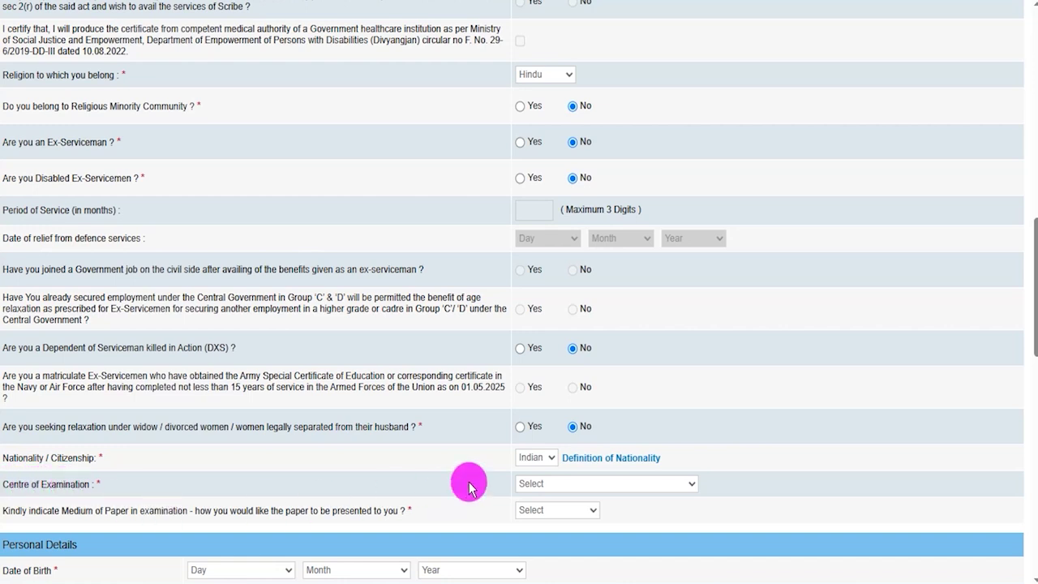
pyautogui.click(531, 484)
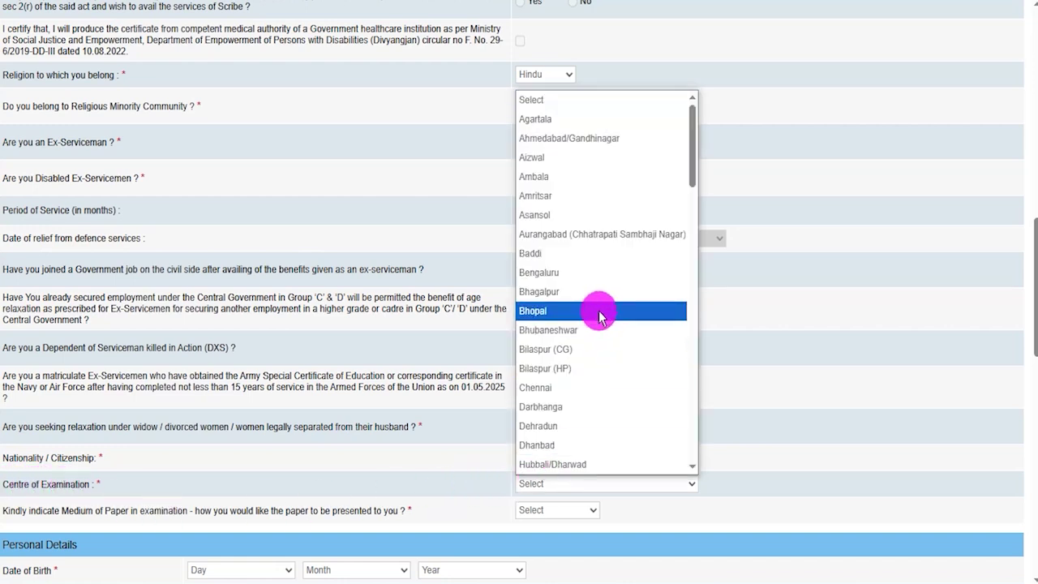
pyautogui.scroll(-10, 597, 312)
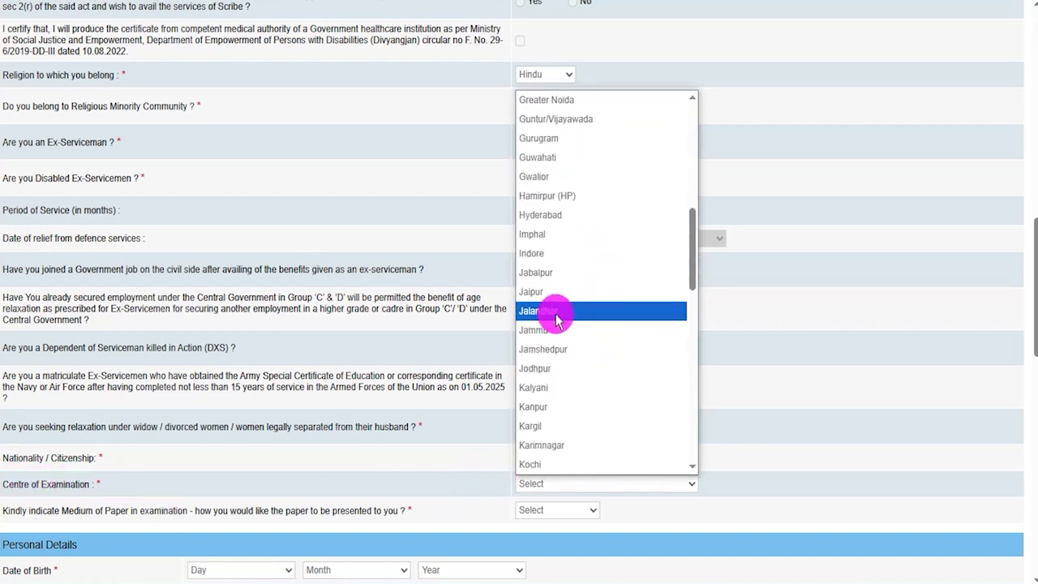
pyautogui.click(544, 327)
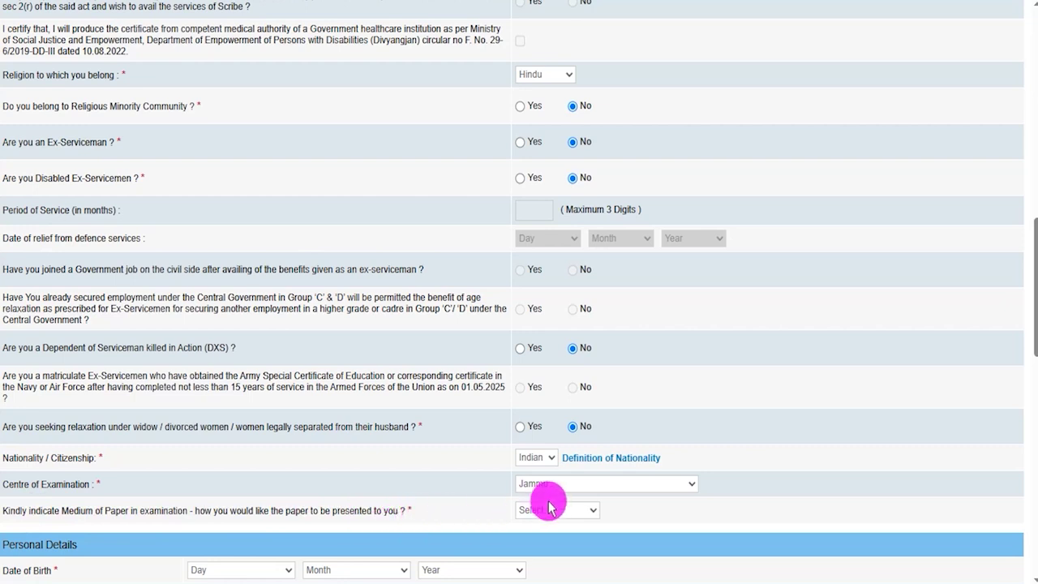
# Set the medium of the examination paper to English and Hindi.
pyautogui.click(550, 511)
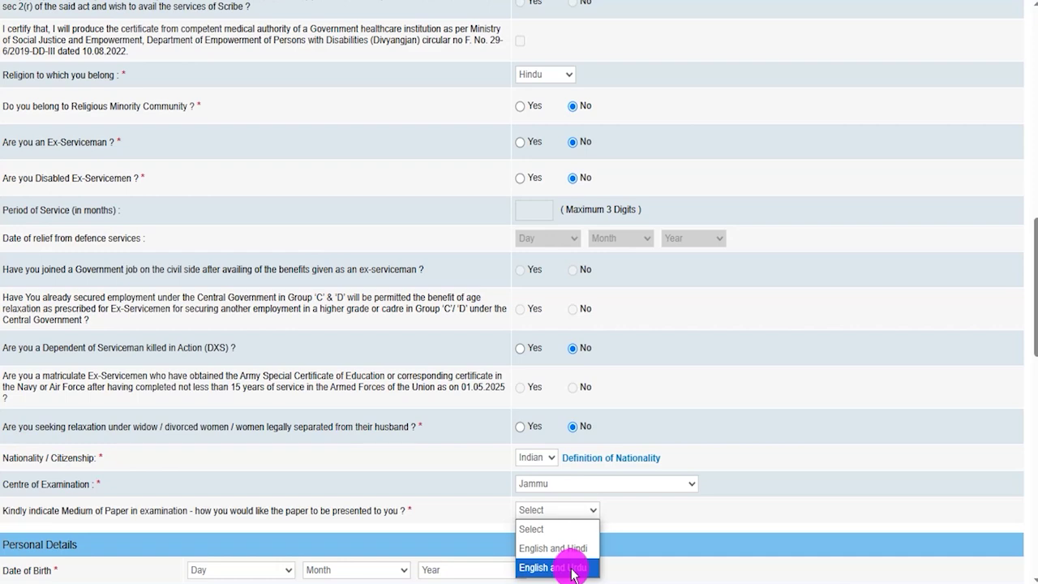
pyautogui.click(559, 548)
# Look at the day, month and year choices for the date of birth in Personal Details.
pyautogui.scroll(-3, 430, 456)
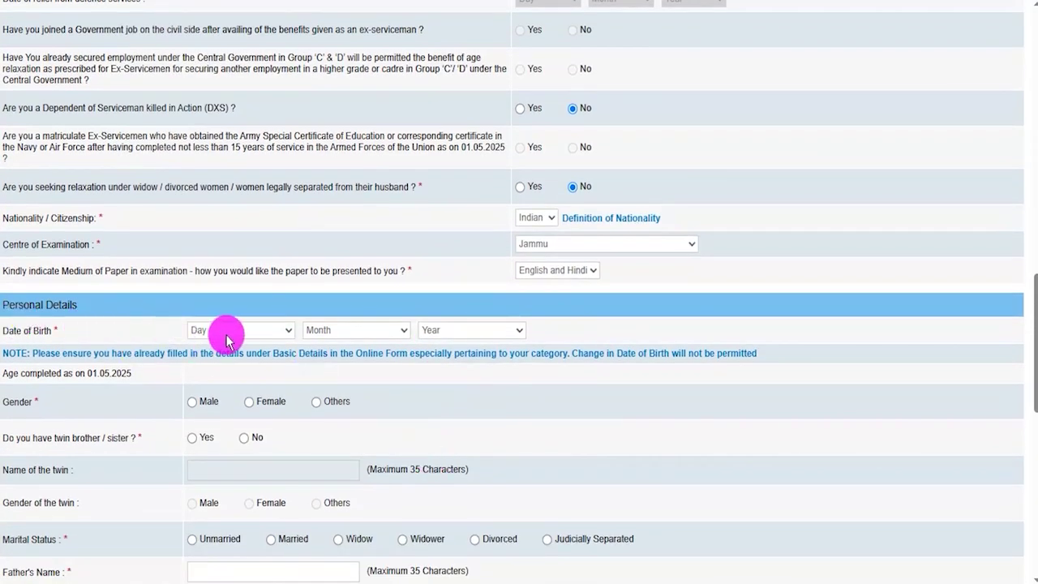
pyautogui.click(227, 334)
pyautogui.click(357, 336)
pyautogui.click(449, 334)
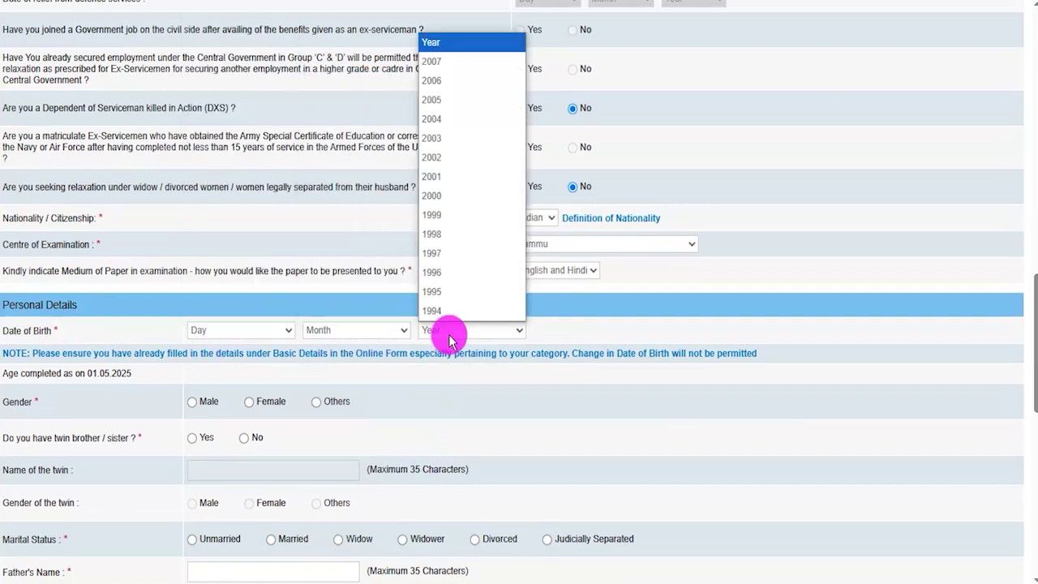
pyautogui.click(24, 400)
# Set the gender to Male, and for the twin brother/sister question try Yes before settling on No.
pyautogui.click(192, 401)
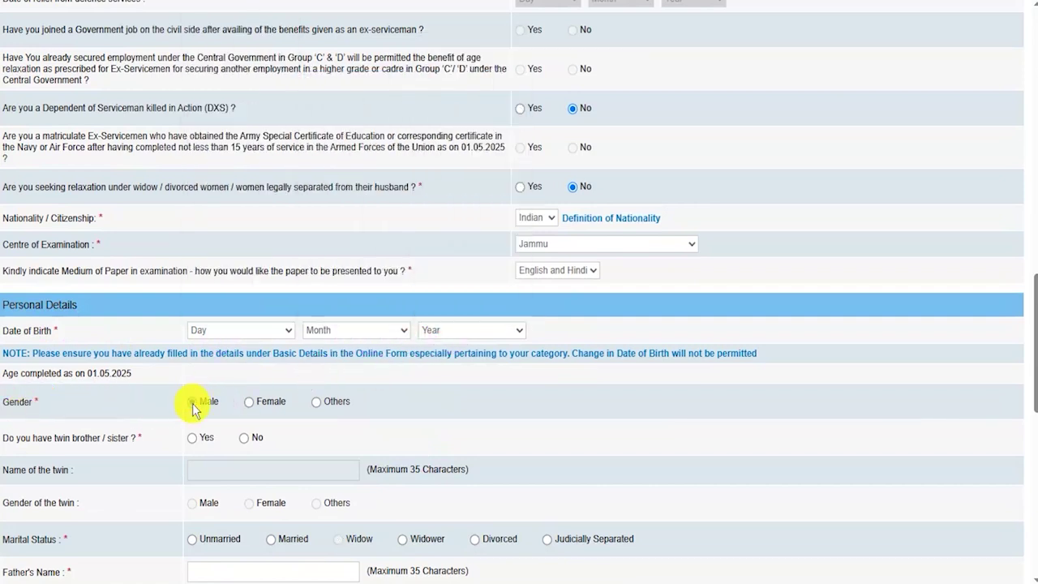
pyautogui.scroll(-1, 222, 390)
pyautogui.scroll(-1, 224, 388)
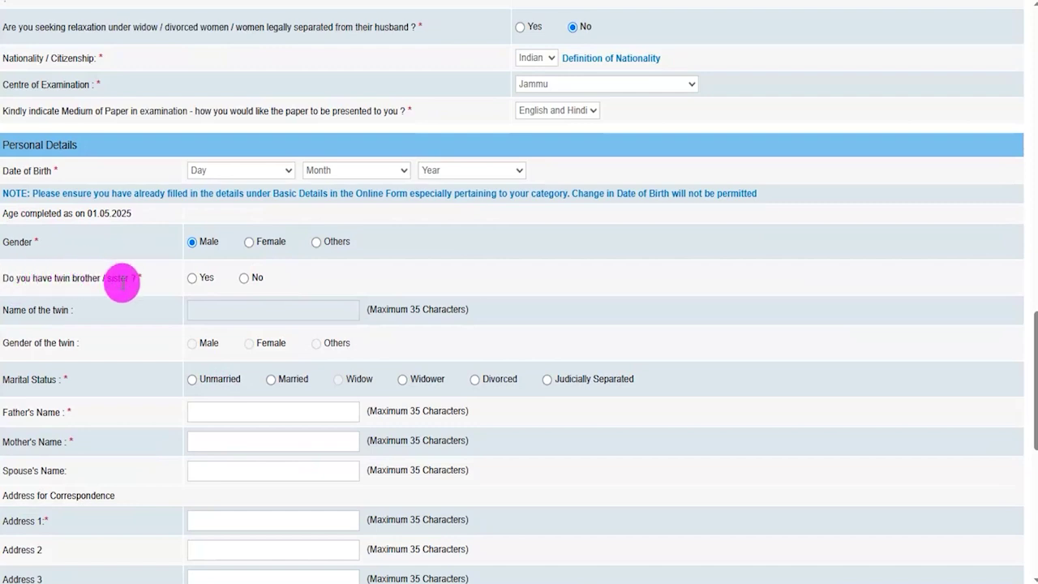
pyautogui.click(190, 279)
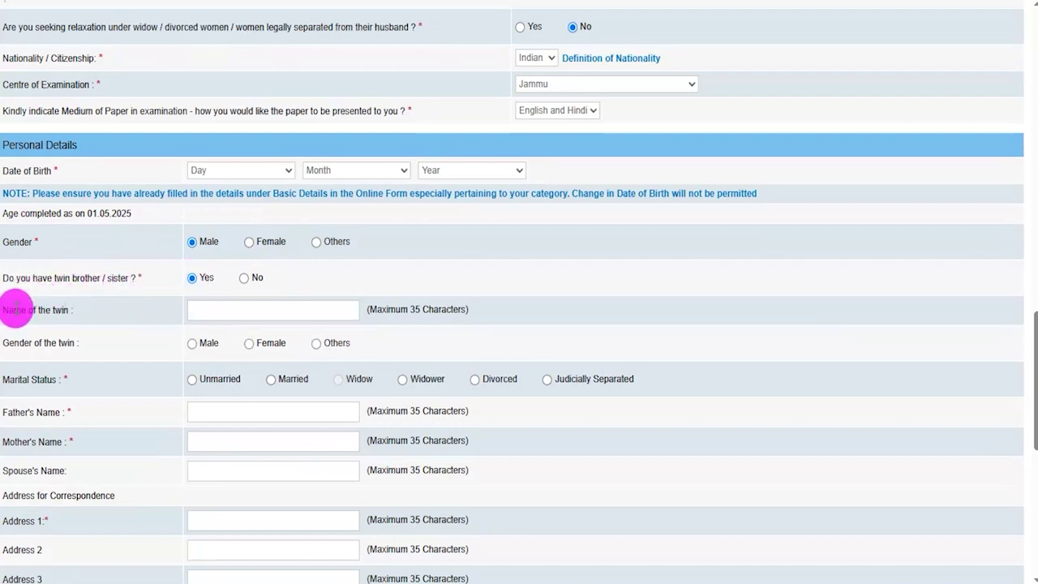
pyautogui.click(243, 279)
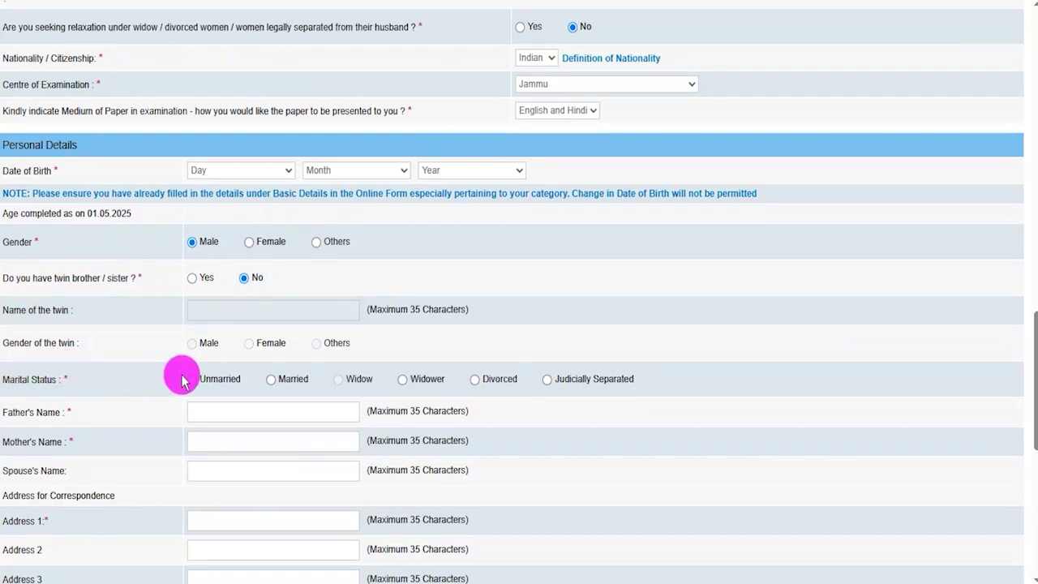
# Set the marital status to Unmarried and mark the permanent address as the same as the address for correspondence.
pyautogui.click(192, 380)
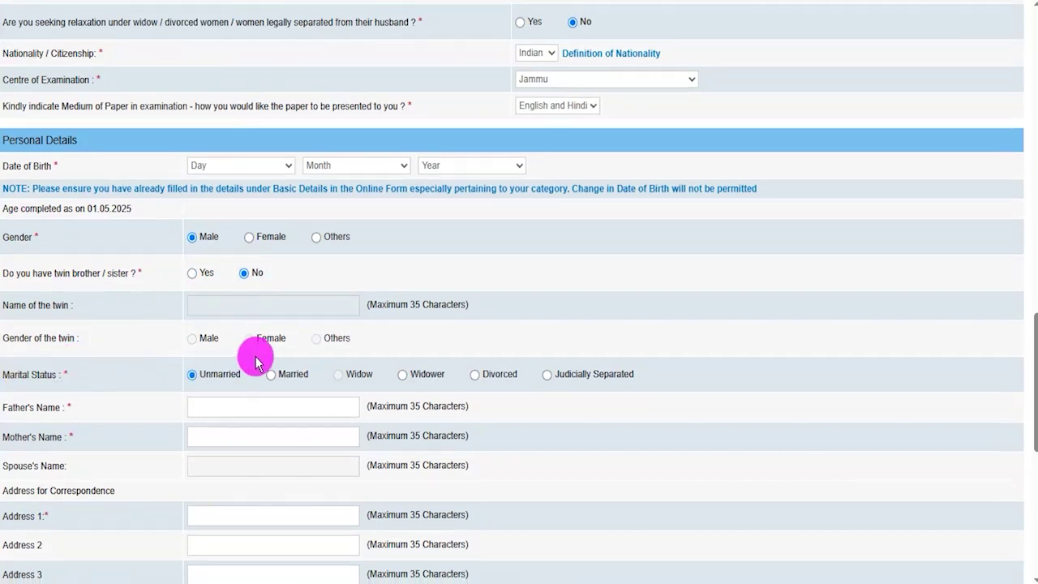
pyautogui.scroll(-3, 255, 340)
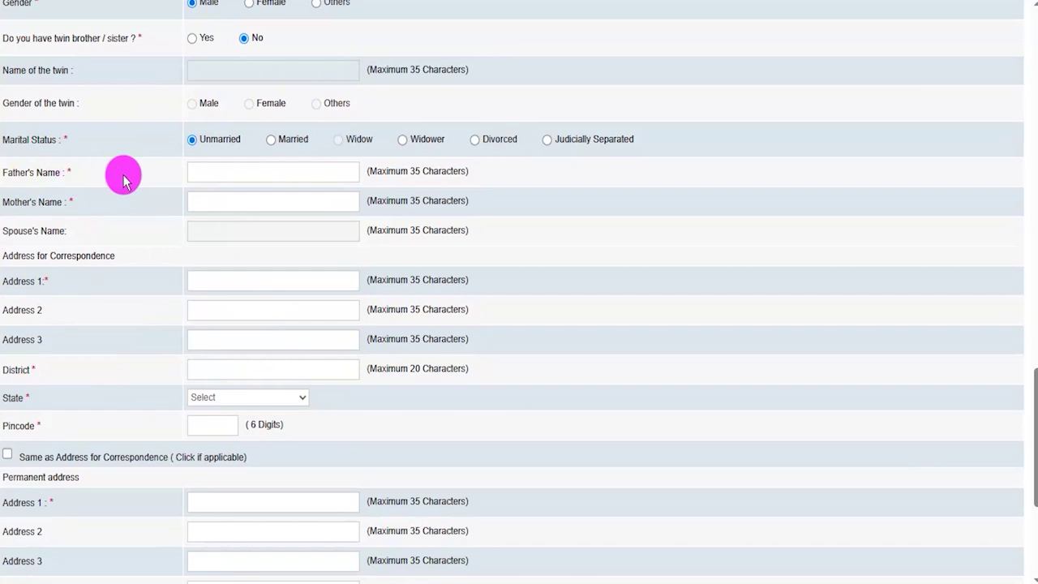
pyautogui.click(239, 203)
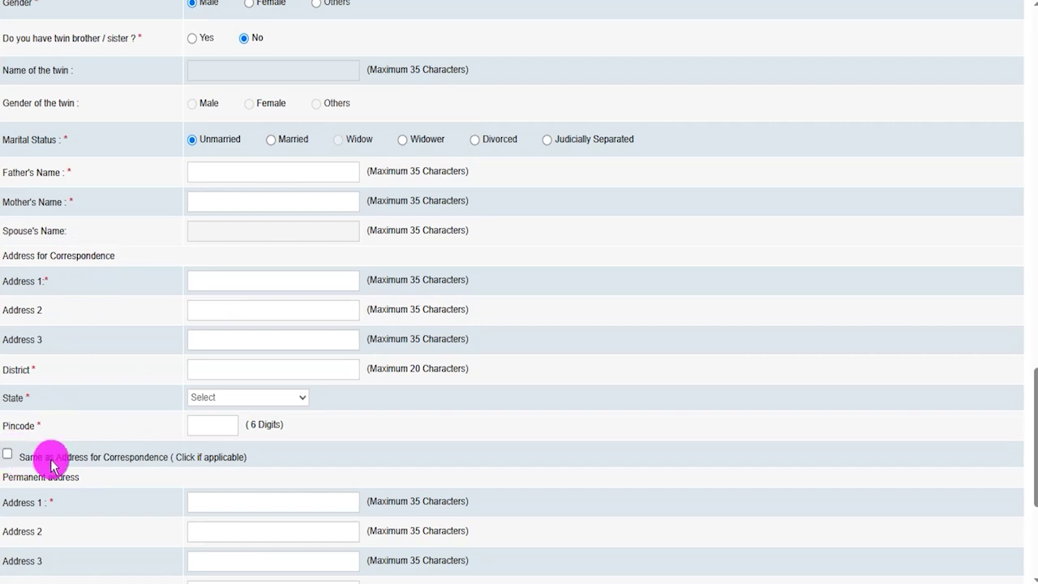
pyautogui.click(9, 455)
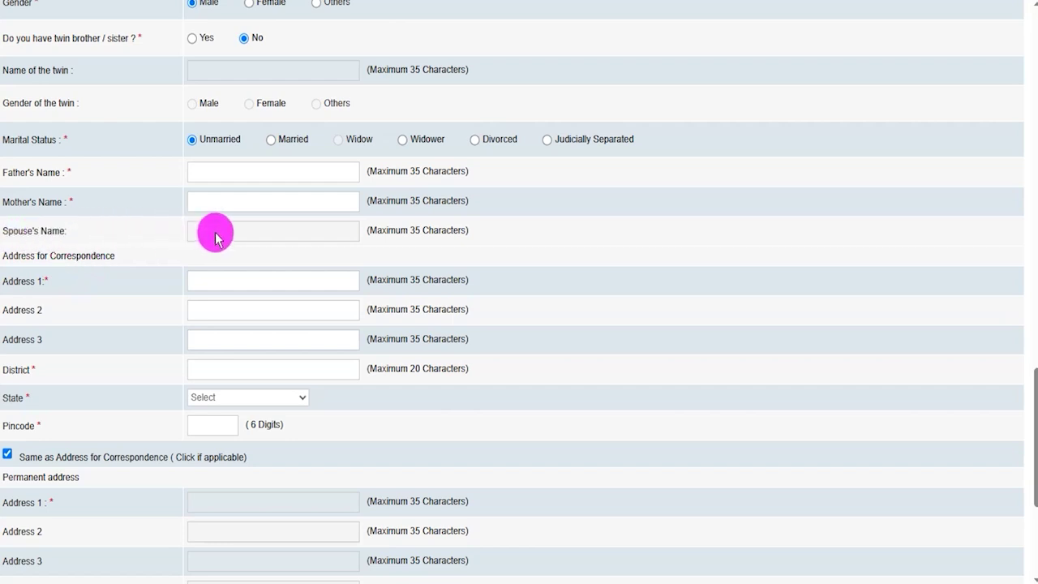
# Choose Correspondence Address as the address for GST invoicing.
pyautogui.scroll(-4, 150, 341)
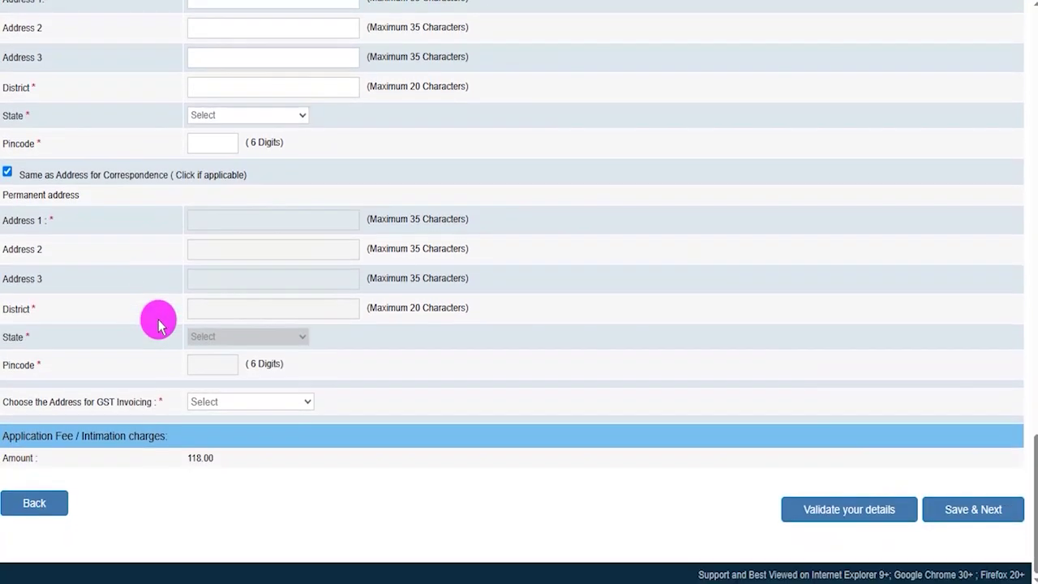
pyautogui.click(262, 403)
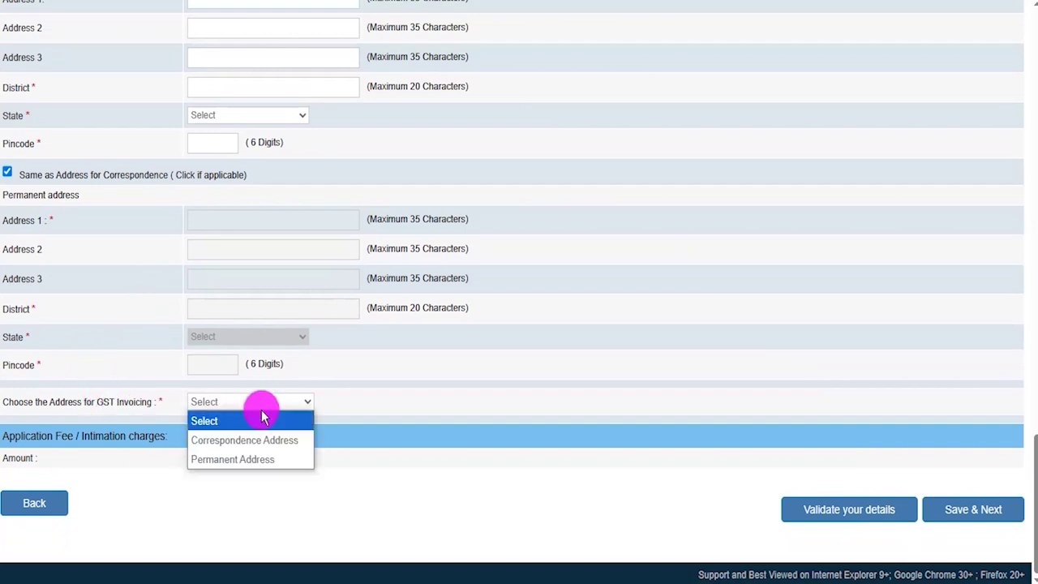
pyautogui.click(259, 440)
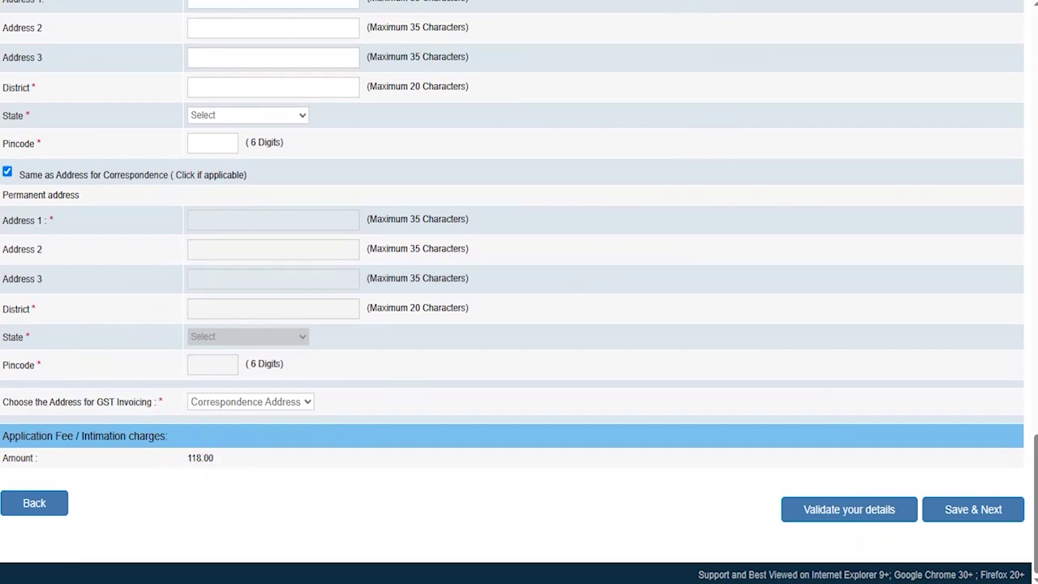
pyautogui.moveTo(573, 497)
pyautogui.mouseDown()
pyautogui.moveTo(706, 496)
pyautogui.moveTo(775, 508)
pyautogui.mouseUp()
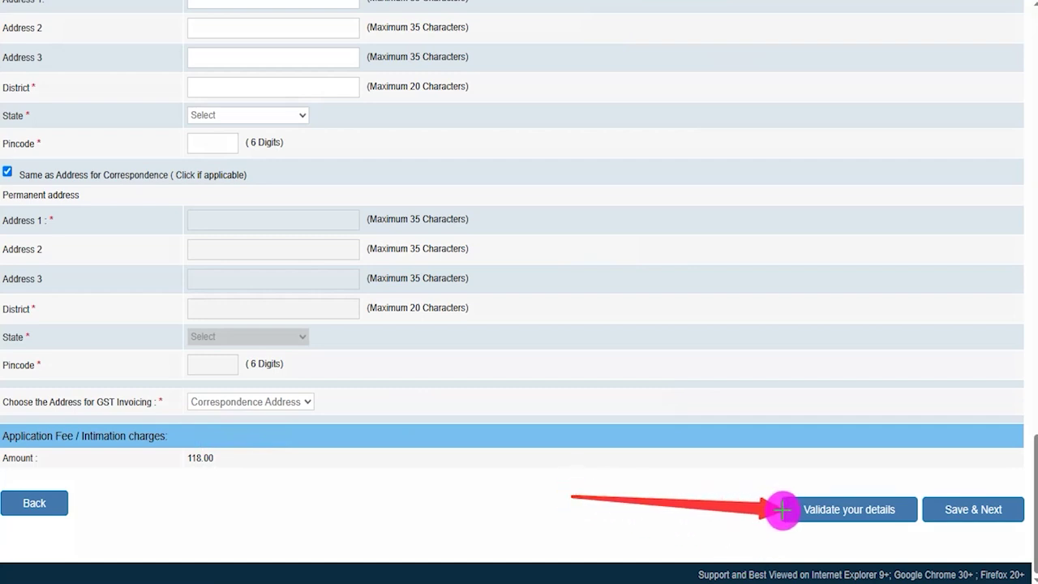
pyautogui.moveTo(776, 508); pyautogui.dragTo(778, 509)
pyautogui.moveTo(995, 286)
pyautogui.mouseDown()
pyautogui.moveTo(989, 427)
pyautogui.moveTo(974, 481)
pyautogui.mouseUp()
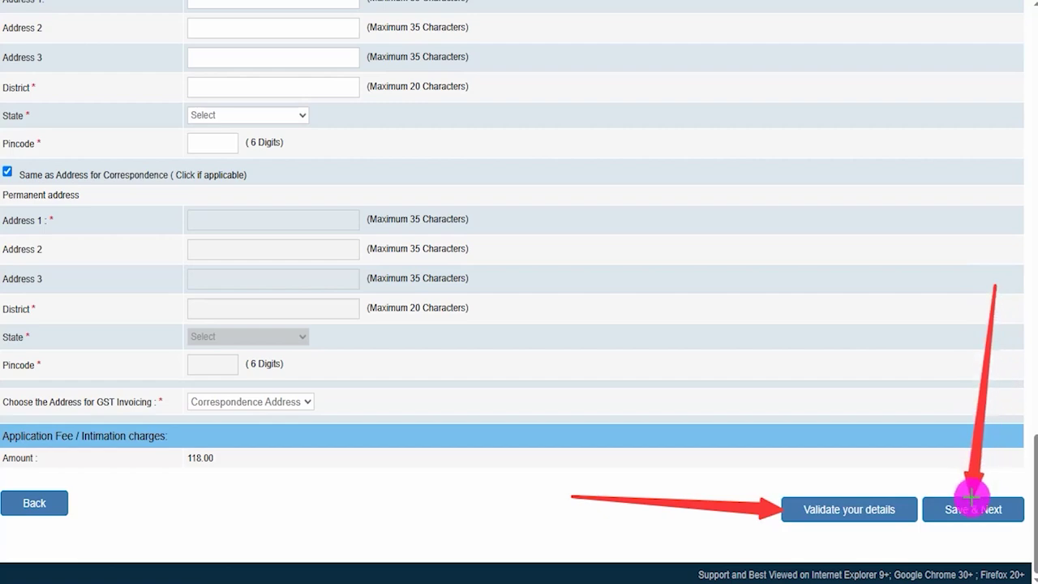
pyautogui.click(972, 498)
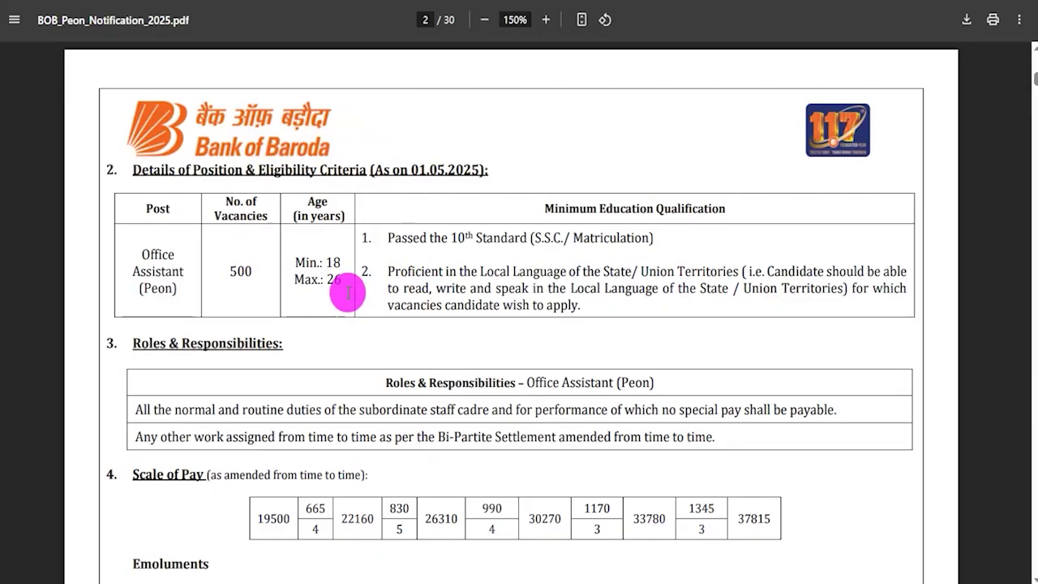
# Review the post name, 10th standard qualification and local language requirement in the eligibility table of BOB_Peon_Notification_2025.pdf.
pyautogui.moveTo(144, 253); pyautogui.dragTo(179, 292)
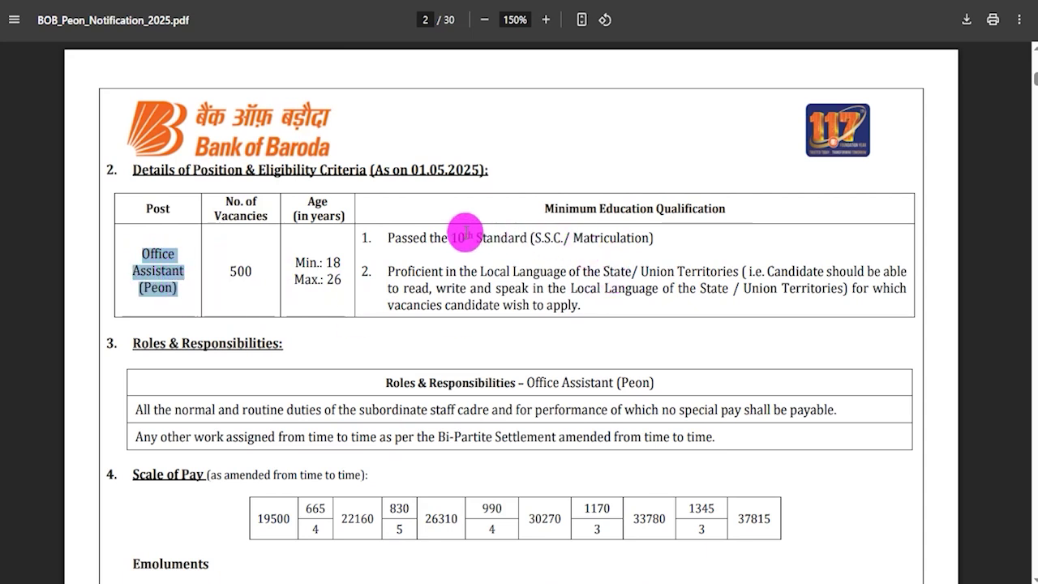
pyautogui.moveTo(412, 237); pyautogui.dragTo(616, 237)
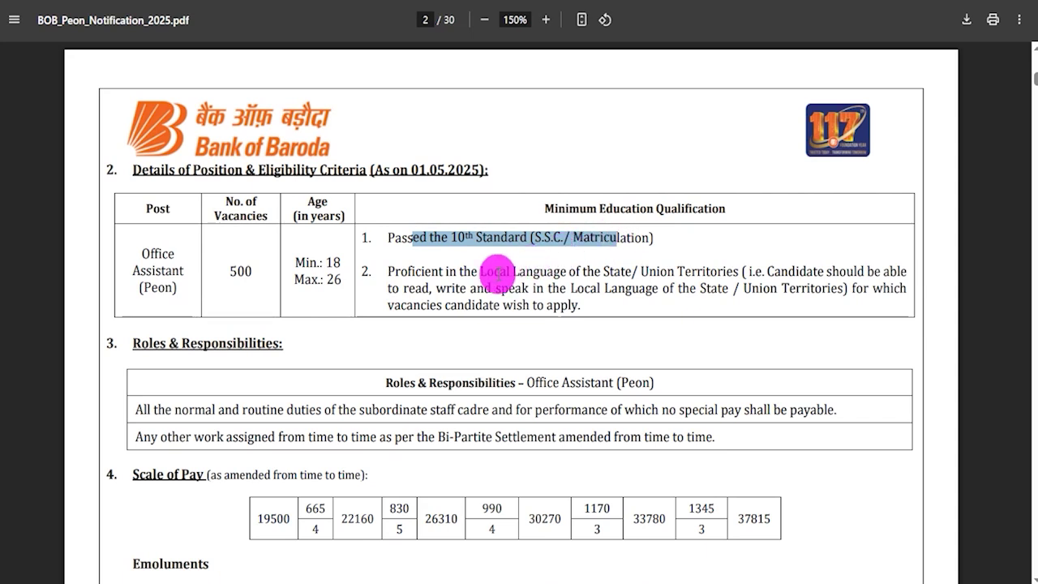
pyautogui.moveTo(480, 271); pyautogui.dragTo(643, 270)
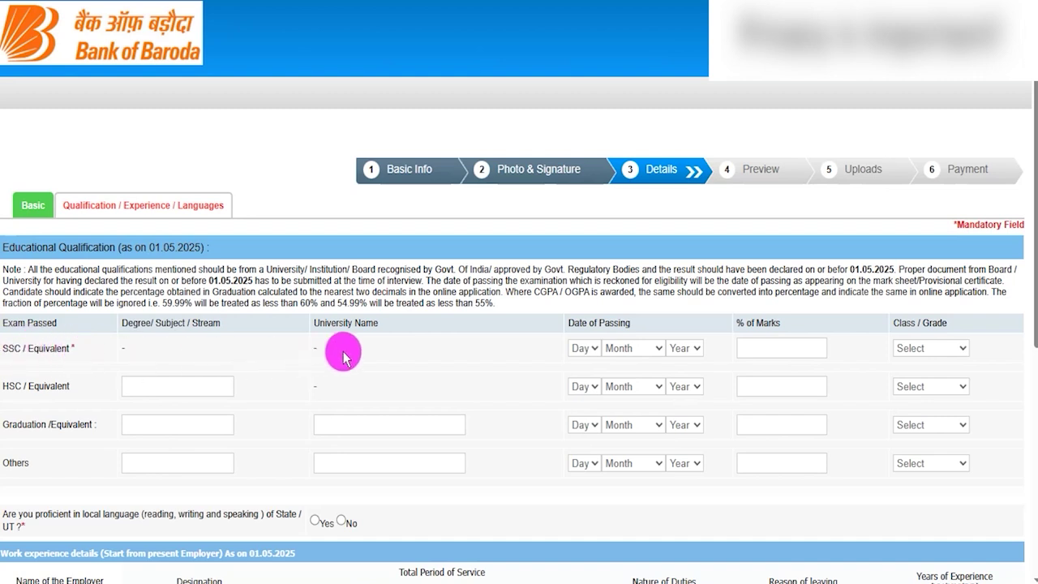
# Look at the day, month and year choices for the SSC / Equivalent date of passing.
pyautogui.click(585, 347)
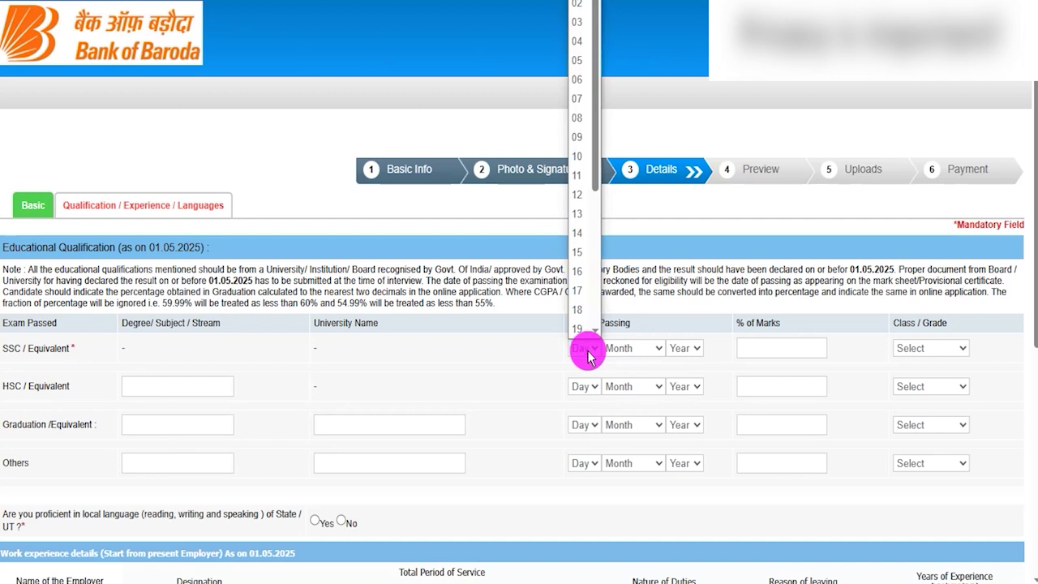
pyautogui.click(633, 348)
pyautogui.click(633, 348)
pyautogui.click(685, 348)
# Enter 80.00 as the percentage of marks and choose First Class for the SSC / Equivalent exam.
pyautogui.click(760, 347)
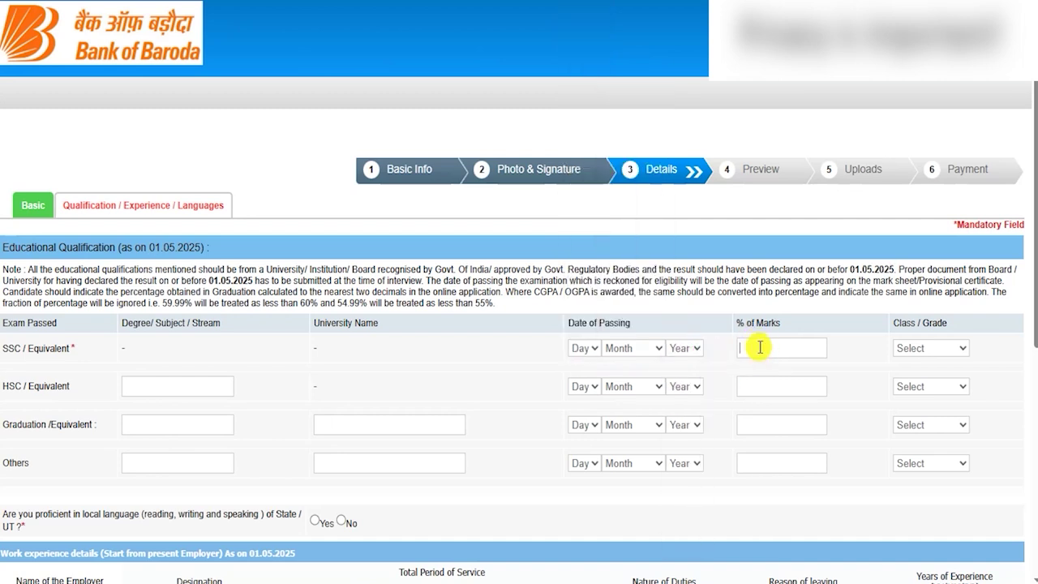
pyautogui.click(760, 347)
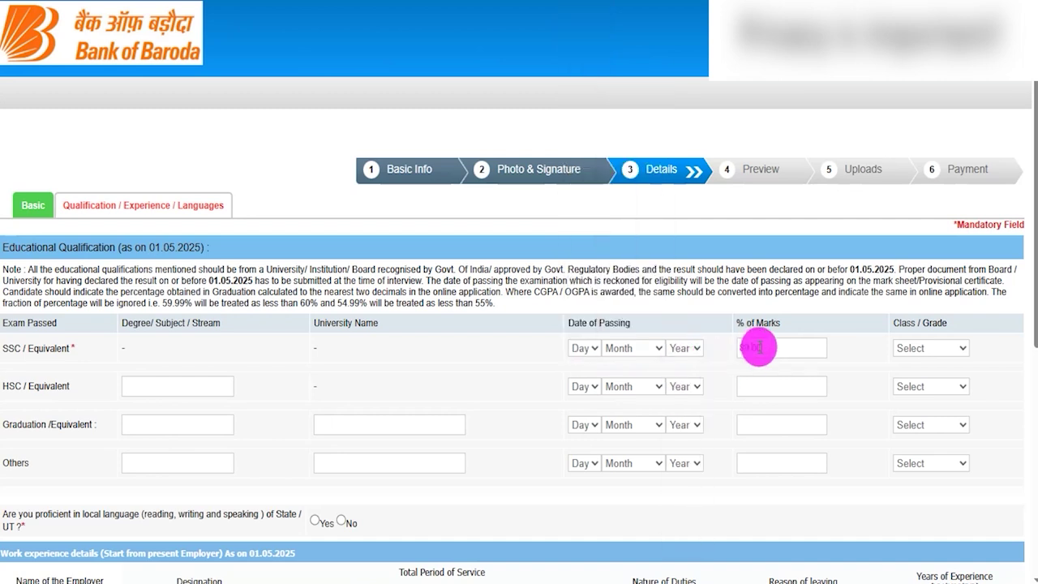
pyautogui.write('80.00')
pyautogui.click(931, 348)
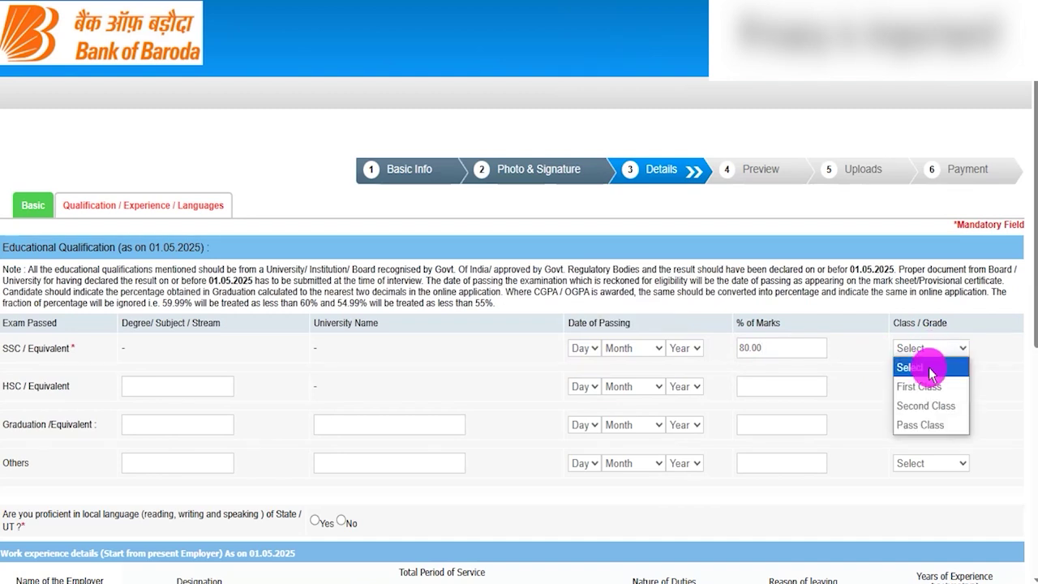
pyautogui.click(920, 387)
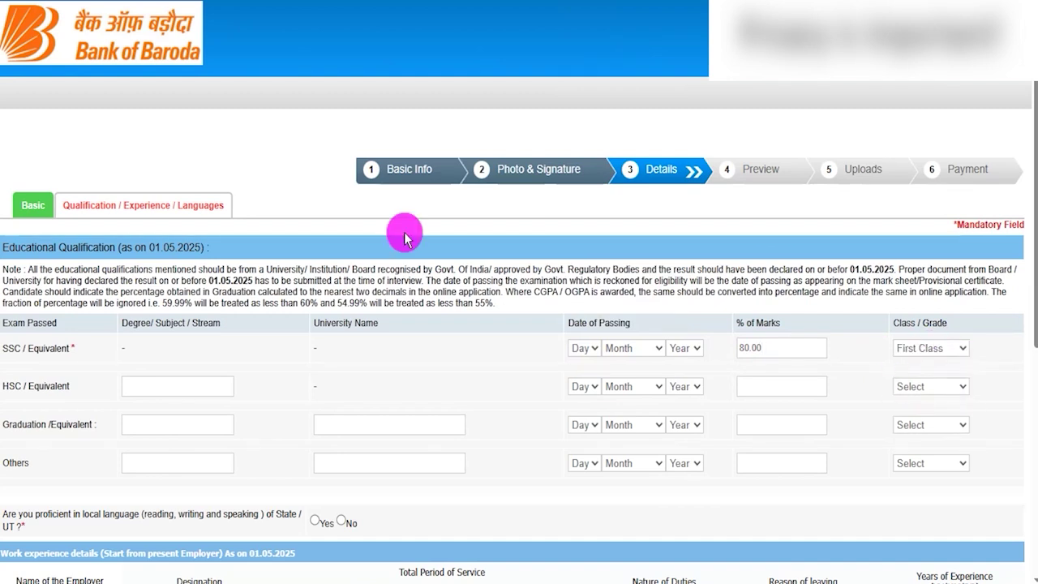
# Look over the year of passing, marks and class fields of the HSC / Equivalent row.
pyautogui.moveTo(3, 392); pyautogui.dragTo(12, 386)
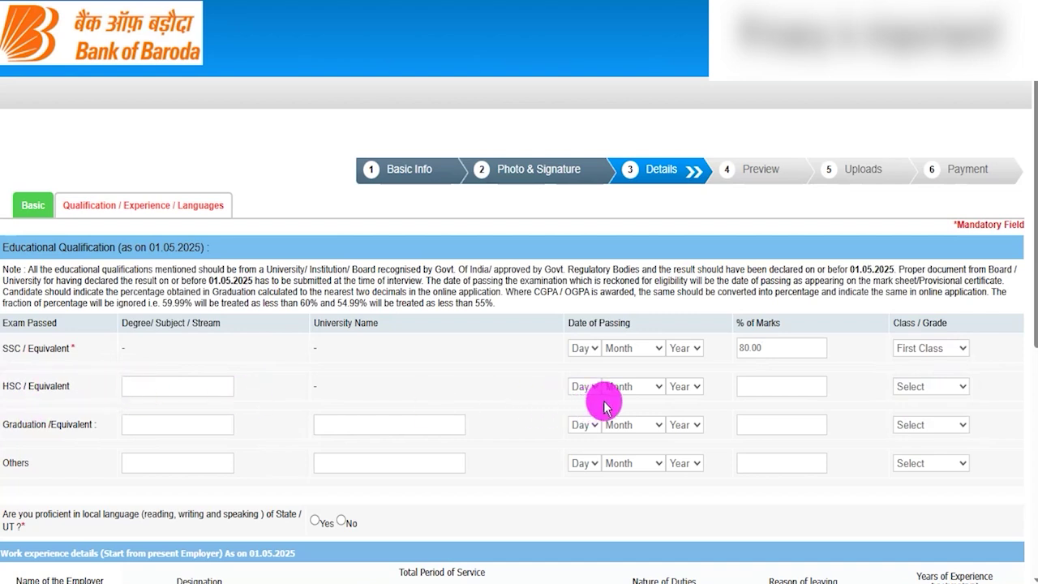
pyautogui.click(689, 387)
pyautogui.click(801, 391)
pyautogui.click(900, 389)
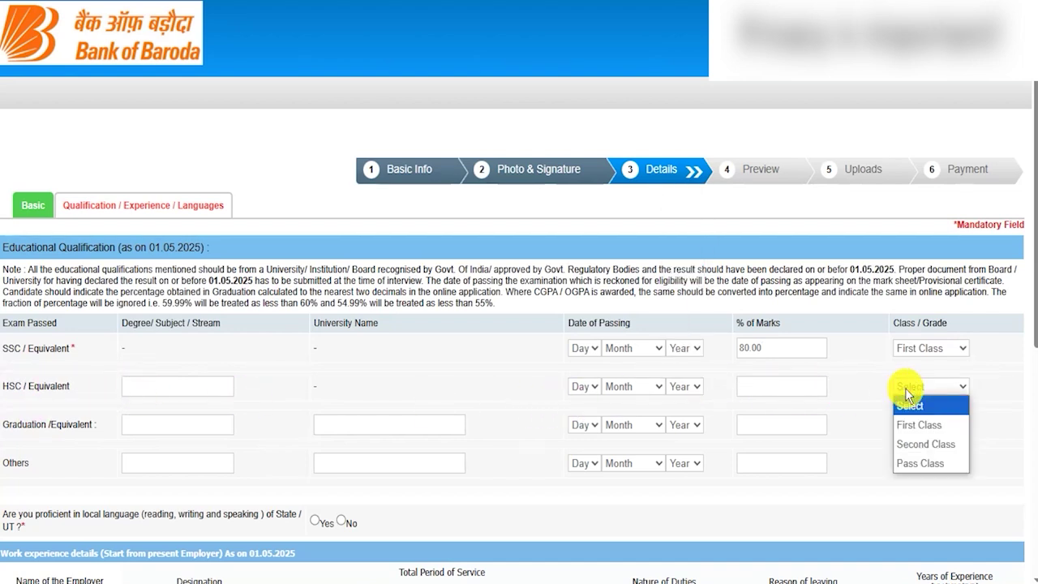
pyautogui.click(38, 419)
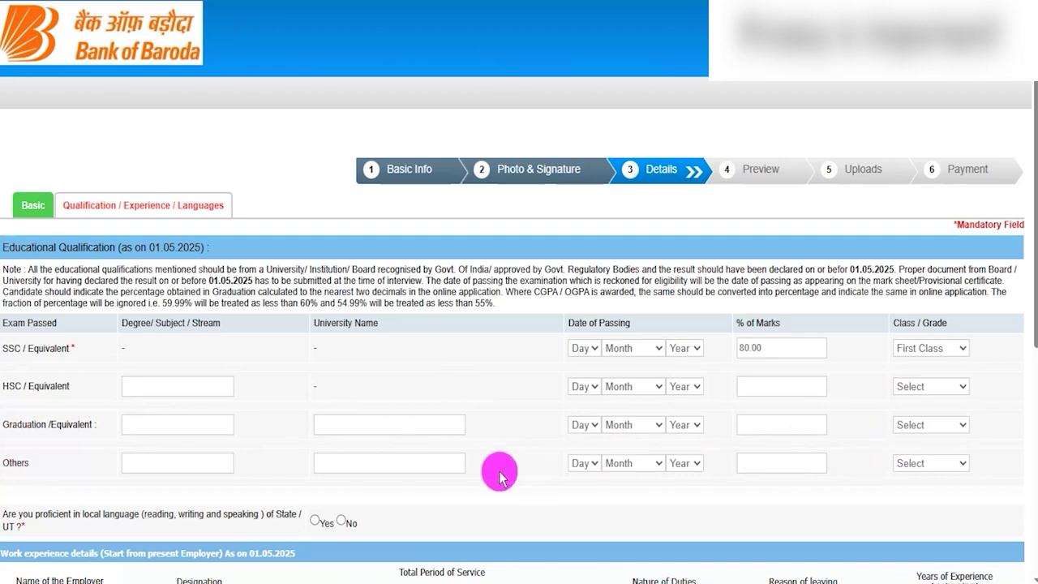
# Answer Yes to being proficient in the local language of the State / UT.
pyautogui.scroll(-3, 499, 474)
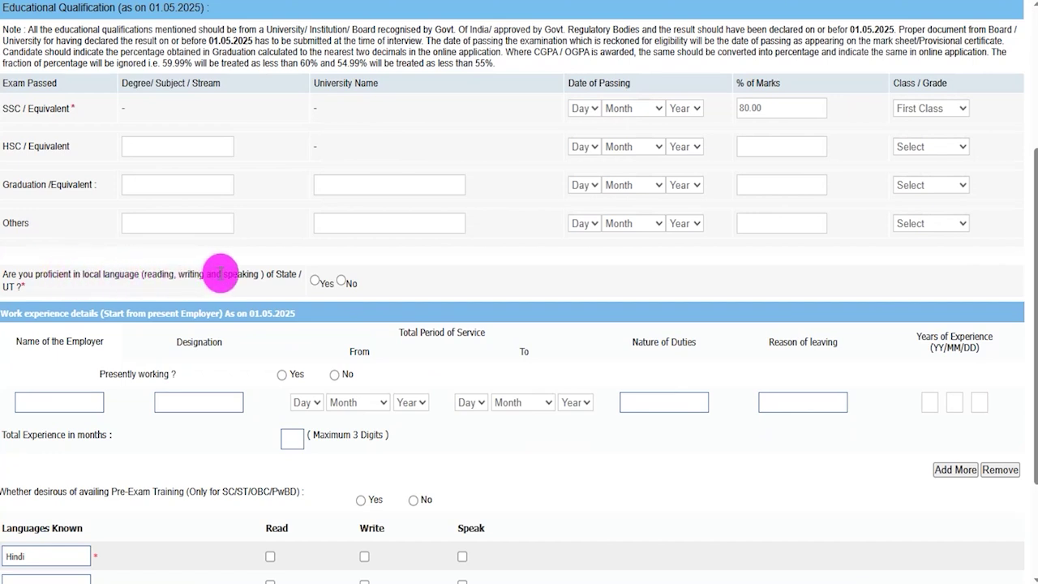
pyautogui.click(313, 282)
pyautogui.scroll(-2, 220, 335)
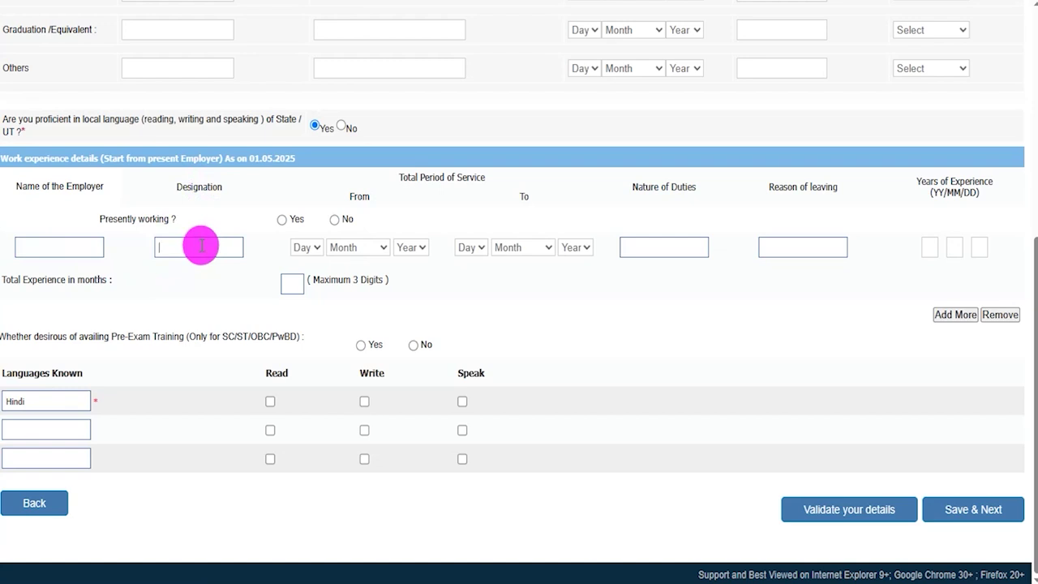
# Look over the work experience row's service period, nature of duties and reason for leaving fields.
pyautogui.click(313, 248)
pyautogui.click(340, 247)
pyautogui.click(411, 253)
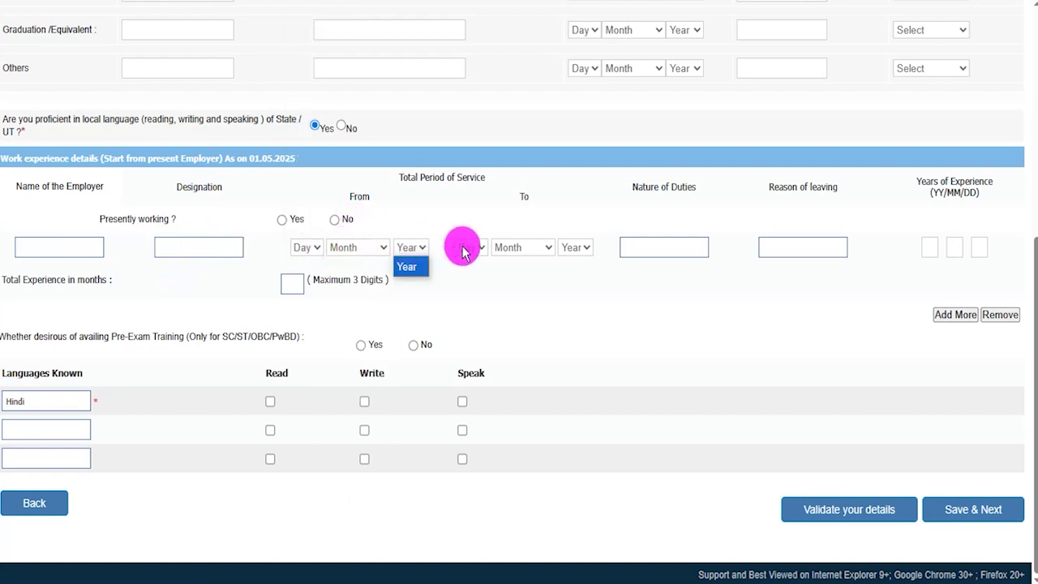
pyautogui.click(495, 264)
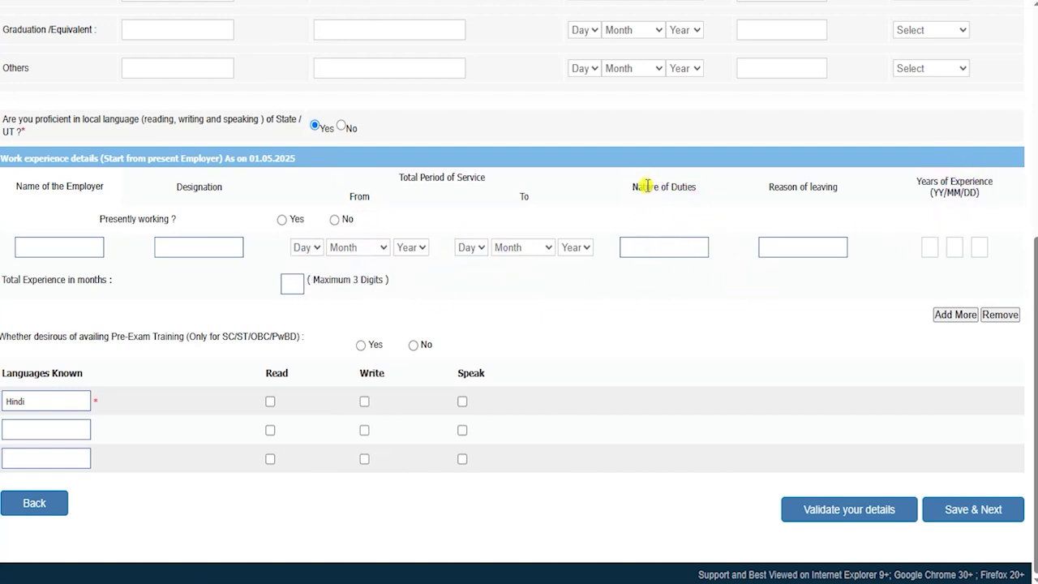
pyautogui.click(665, 241)
pyautogui.click(813, 243)
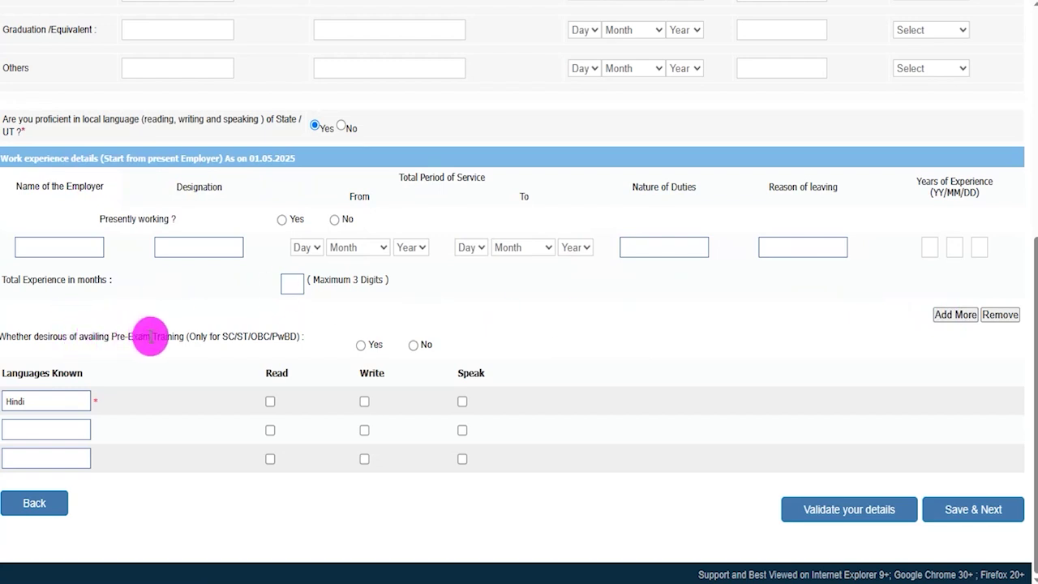
# Answer Yes to being desirous of availing Pre-Exam Training.
pyautogui.click(361, 345)
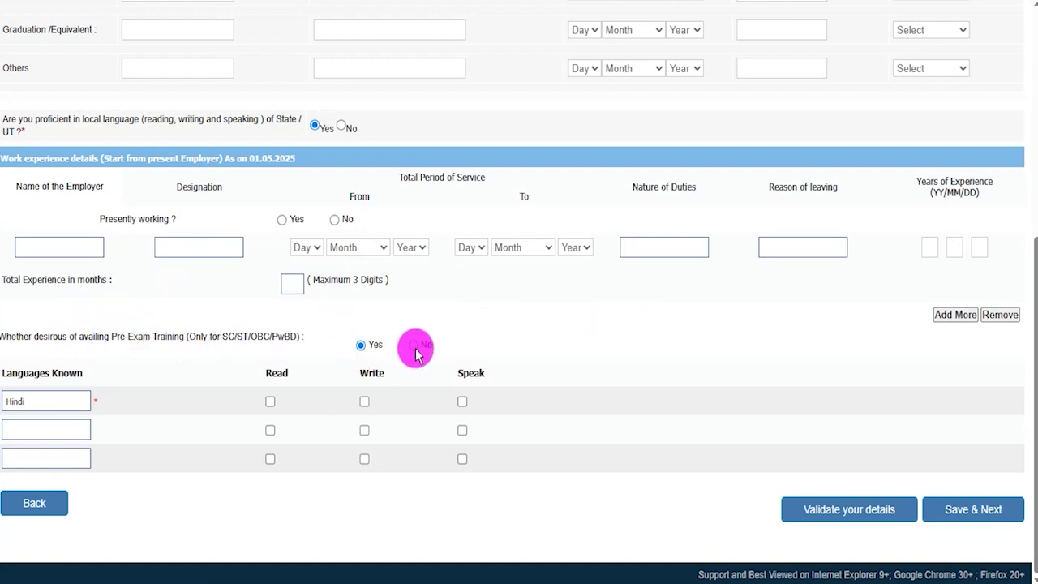
pyautogui.click(414, 347)
pyautogui.click(362, 347)
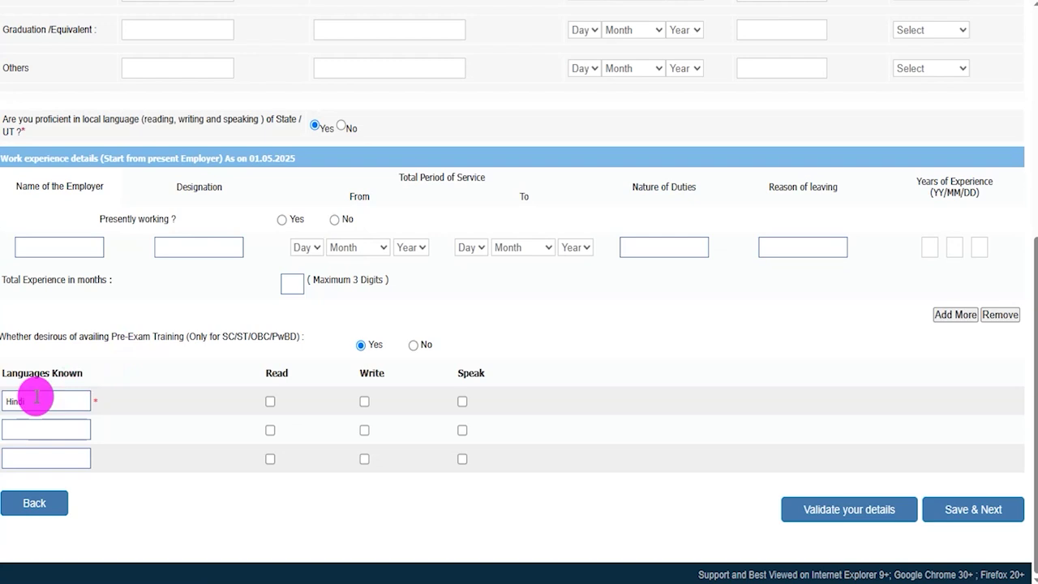
# Mark Hindi as a language the applicant can read, write and speak.
pyautogui.click(271, 400)
pyautogui.click(364, 401)
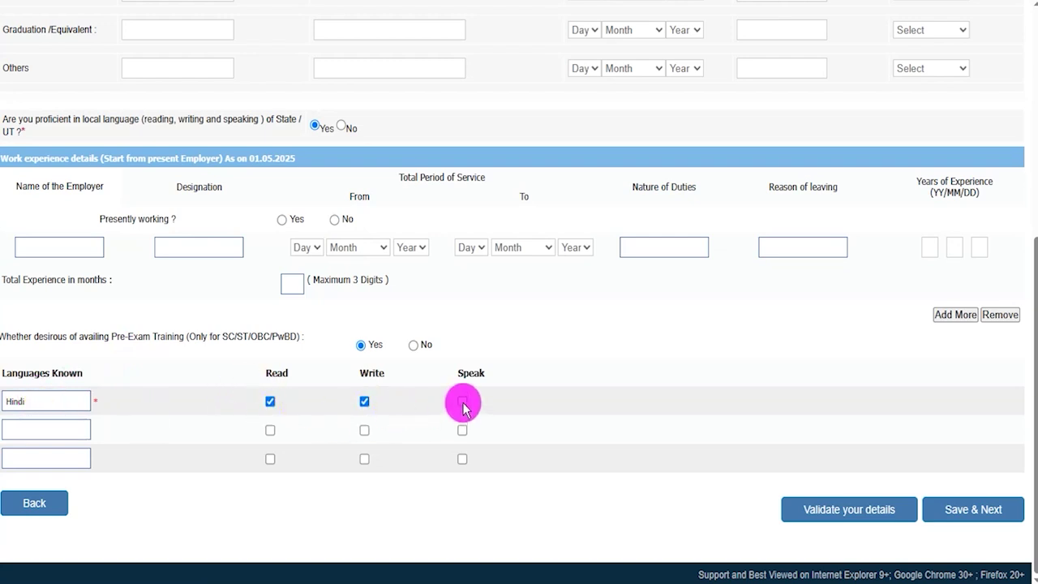
pyautogui.click(462, 401)
# Add English as a second language with read, write and speak ability, and save the details to reach the preview.
pyautogui.click(39, 430)
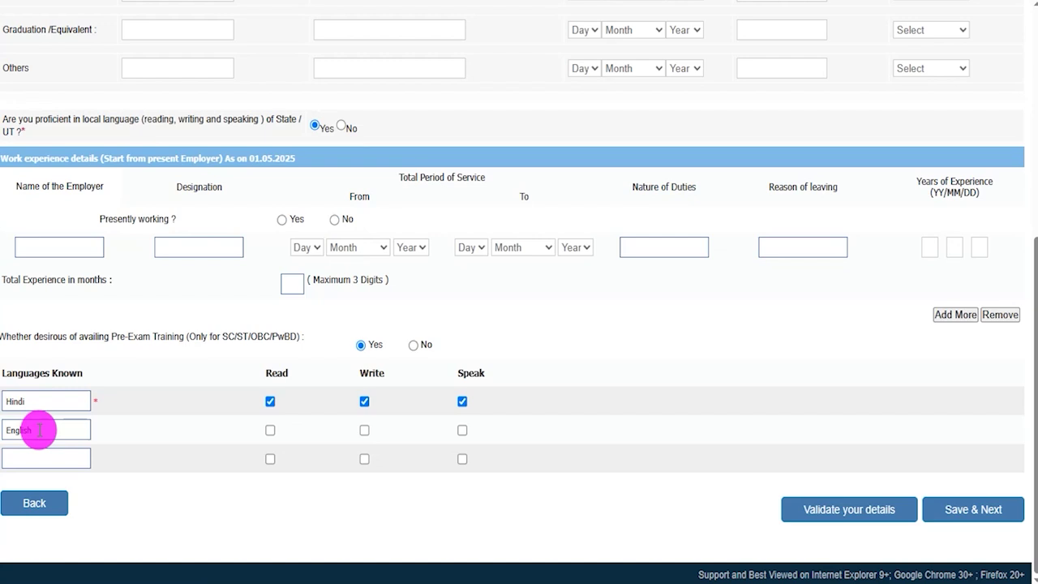
pyautogui.click(270, 430)
pyautogui.click(364, 430)
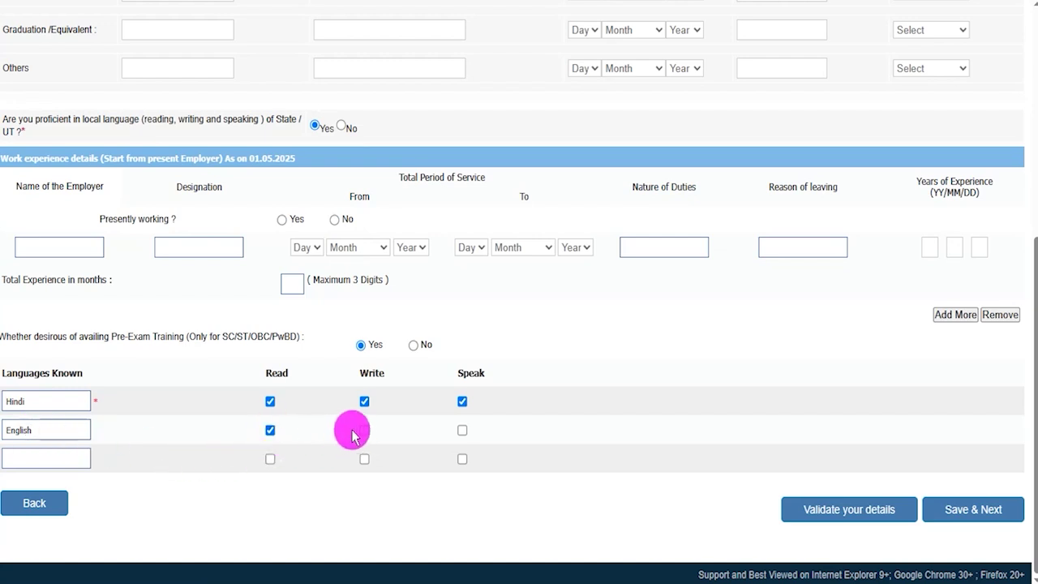
pyautogui.click(462, 430)
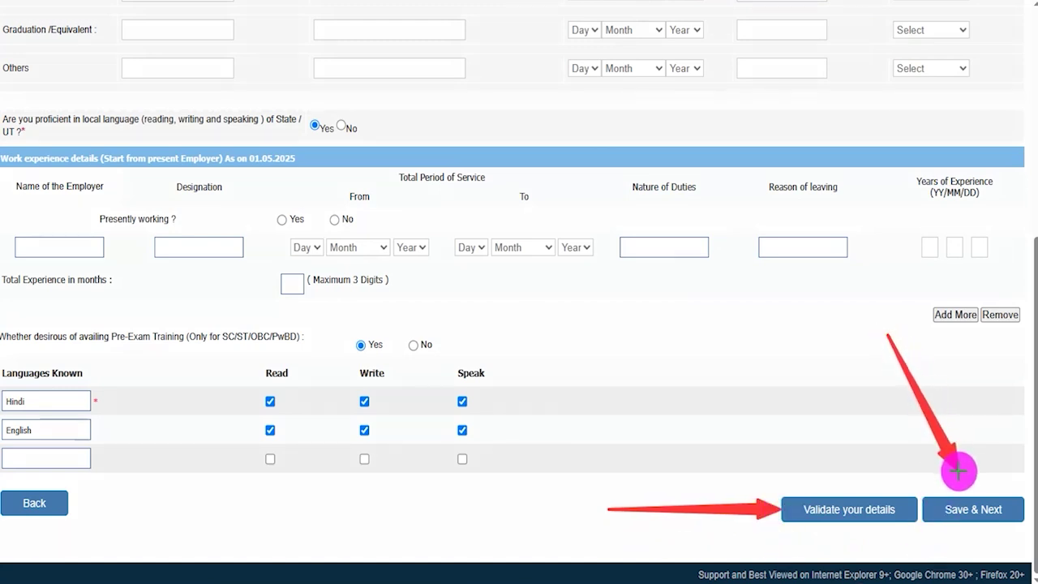
pyautogui.click(969, 497)
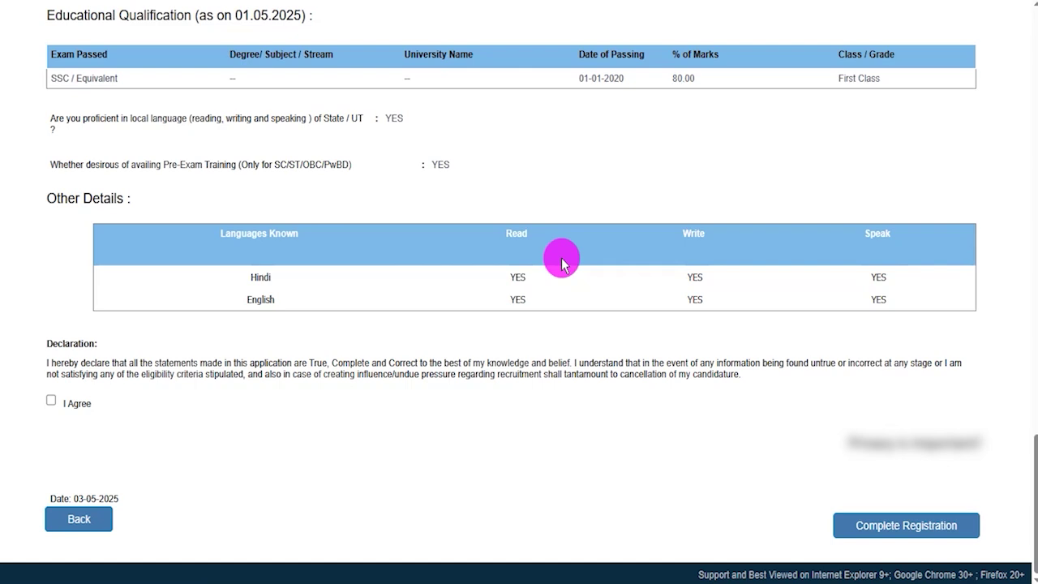
# Agree to the declaration under the application preview and complete the registration.
pyautogui.click(51, 400)
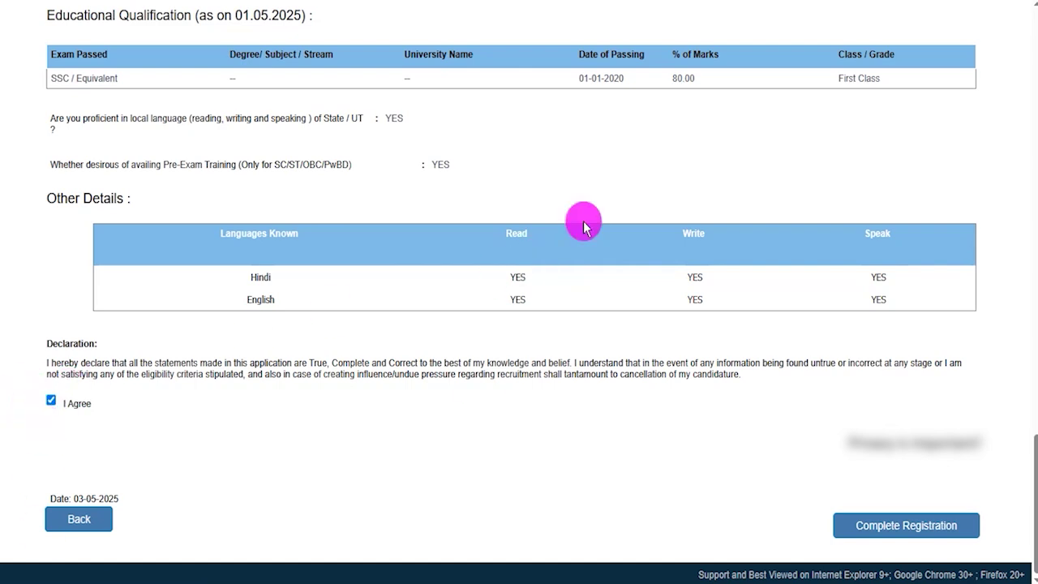
pyautogui.moveTo(479, 501); pyautogui.dragTo(831, 525)
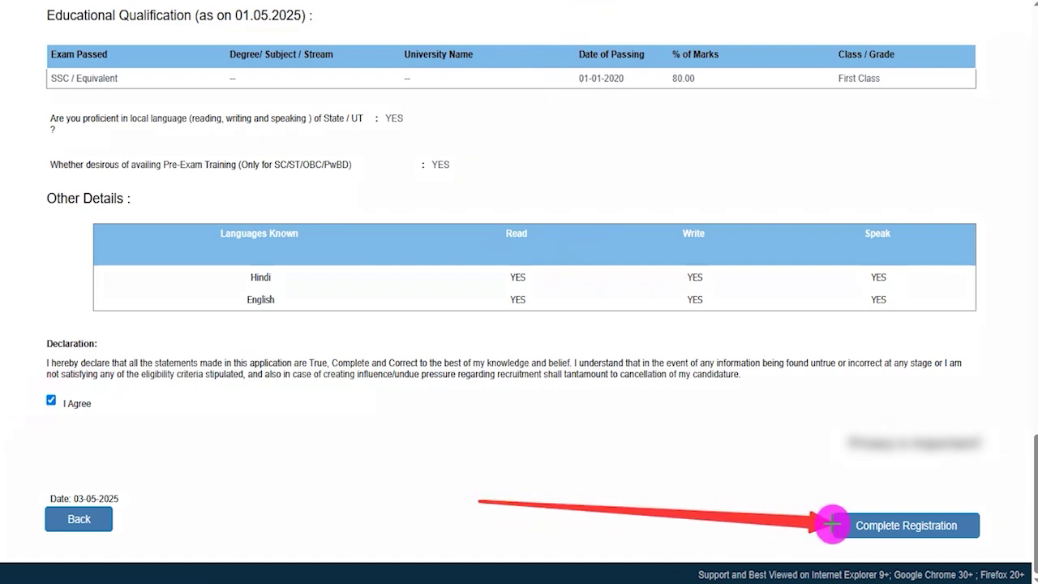
pyautogui.click(831, 526)
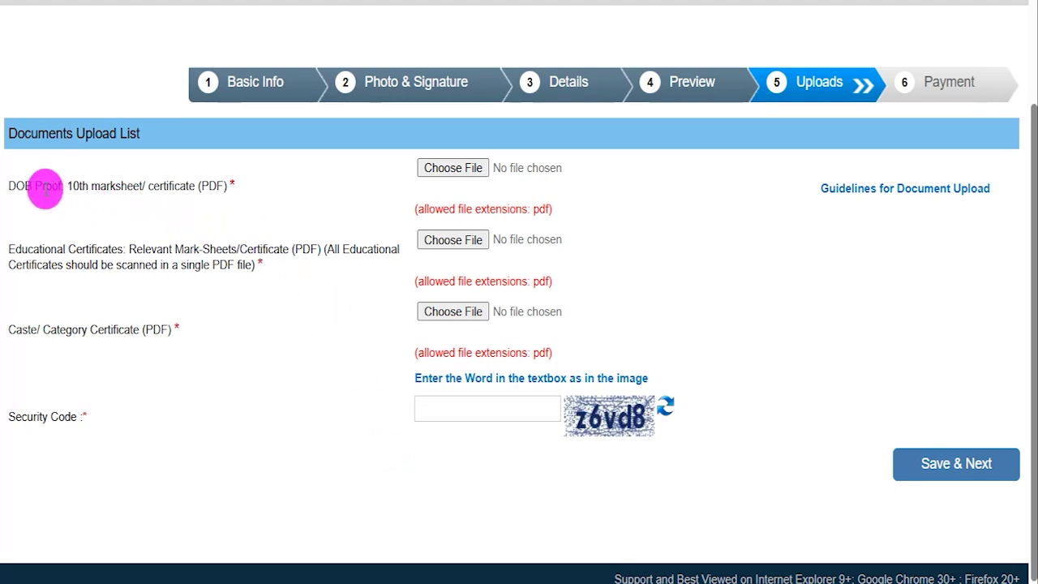
# Read which PDF documents are required for DOB proof, educational certificates and the caste/category certificate.
pyautogui.moveTo(82, 185); pyautogui.dragTo(172, 186)
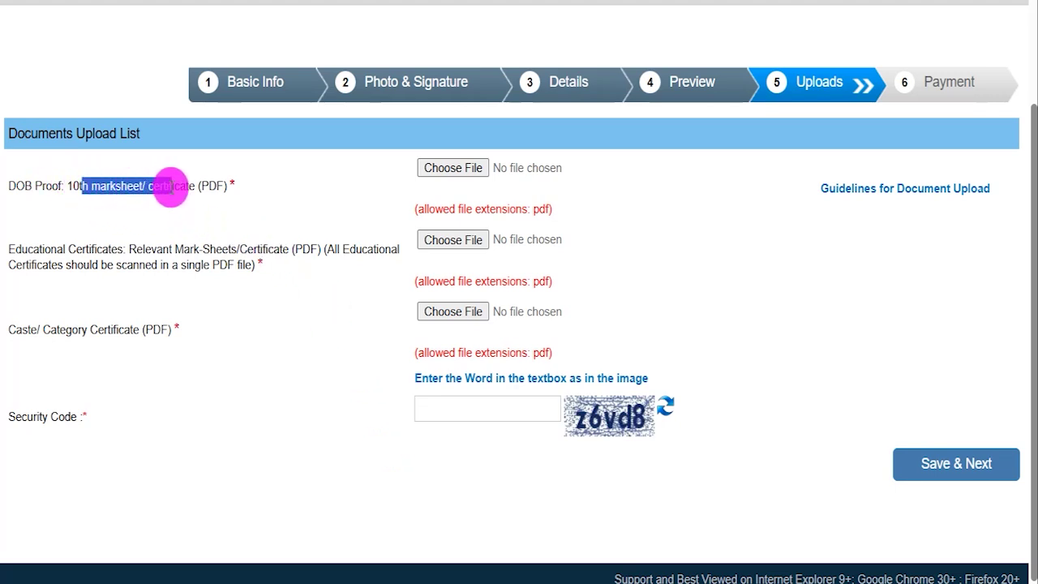
pyautogui.moveTo(28, 249); pyautogui.dragTo(104, 249)
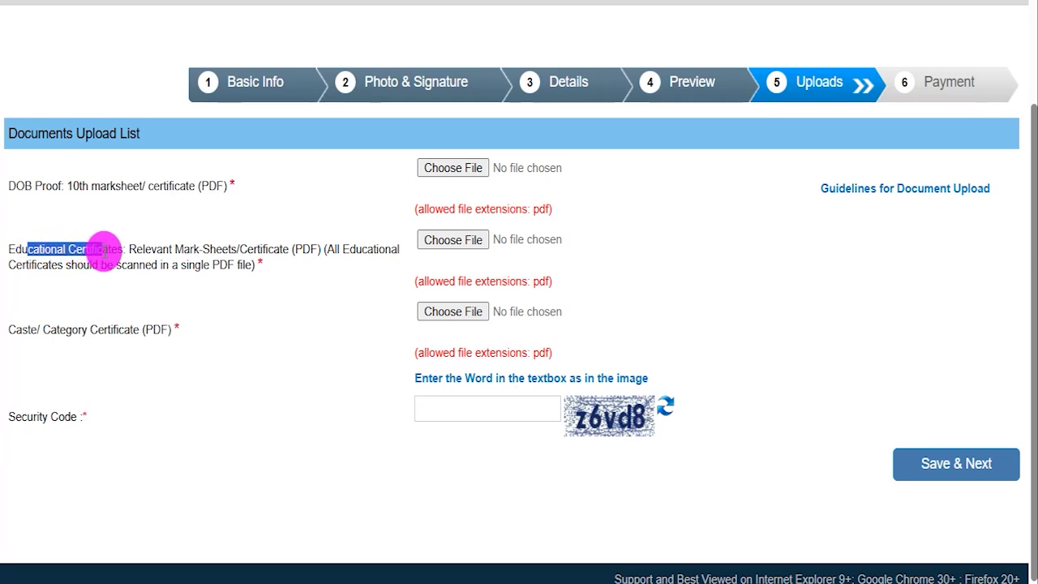
pyautogui.moveTo(174, 249); pyautogui.dragTo(255, 246)
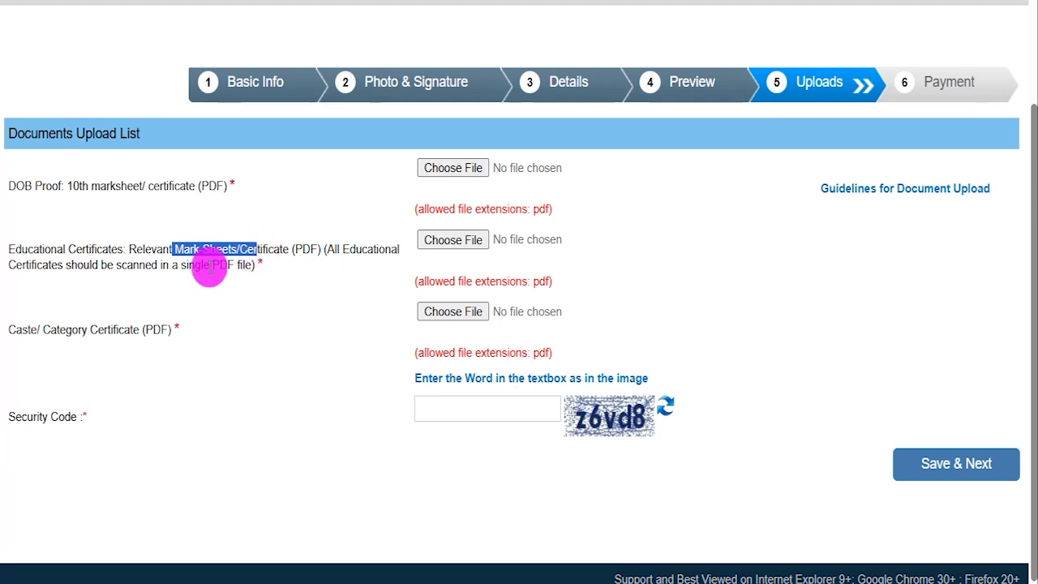
pyautogui.moveTo(22, 330); pyautogui.dragTo(133, 330)
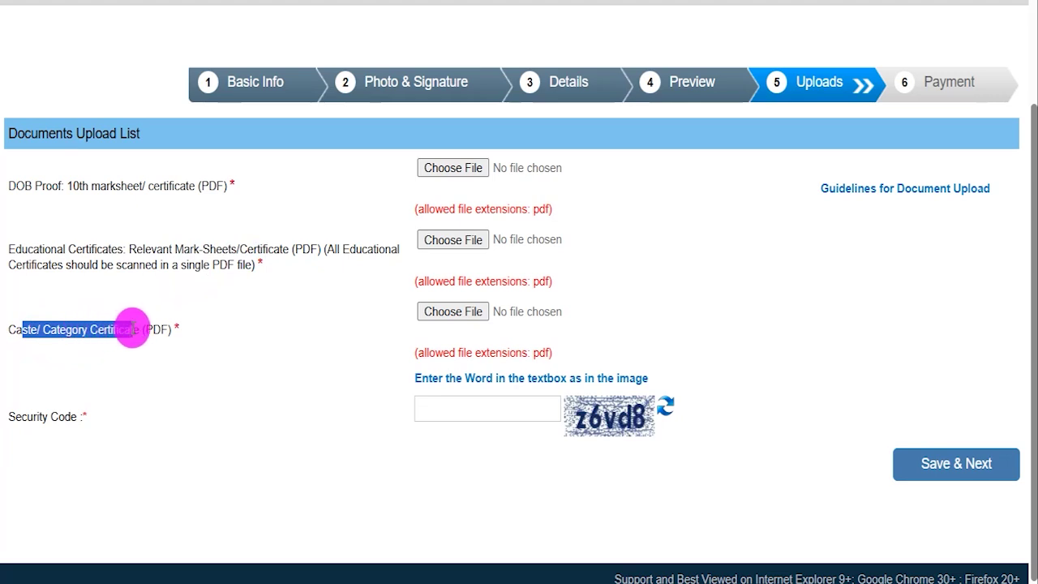
pyautogui.click(209, 185)
pyautogui.doubleClick(209, 185)
pyautogui.click(225, 241)
pyautogui.moveTo(153, 329); pyautogui.dragTo(161, 329)
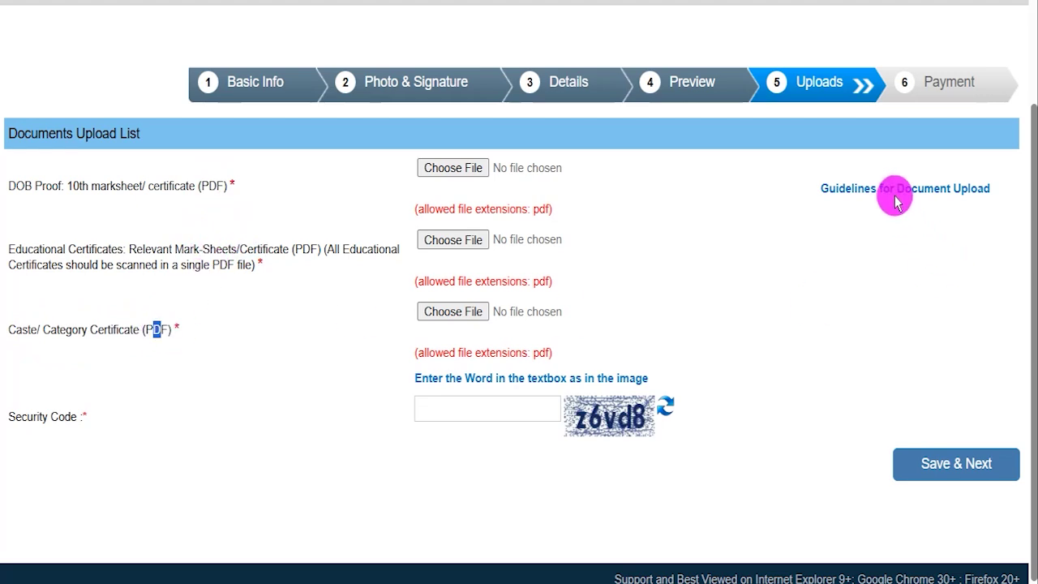
# Read the file size limit in the Guidelines for Document Upload and return to the documents upload list.
pyautogui.moveTo(800, 186); pyautogui.dragTo(986, 187)
pyautogui.click(973, 188)
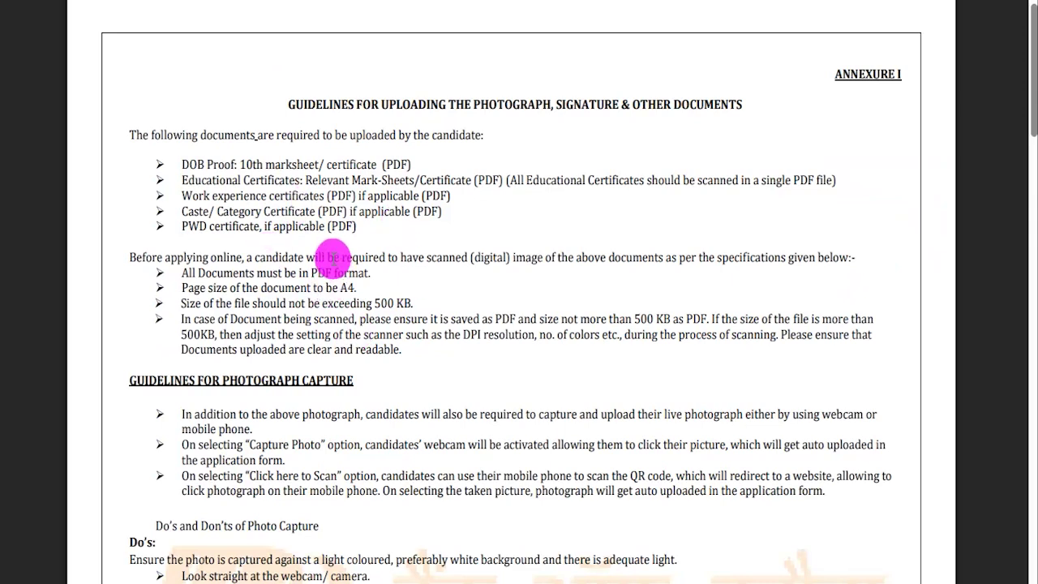
pyautogui.moveTo(374, 303); pyautogui.dragTo(399, 304)
pyautogui.hotkey('alt', 'Left')
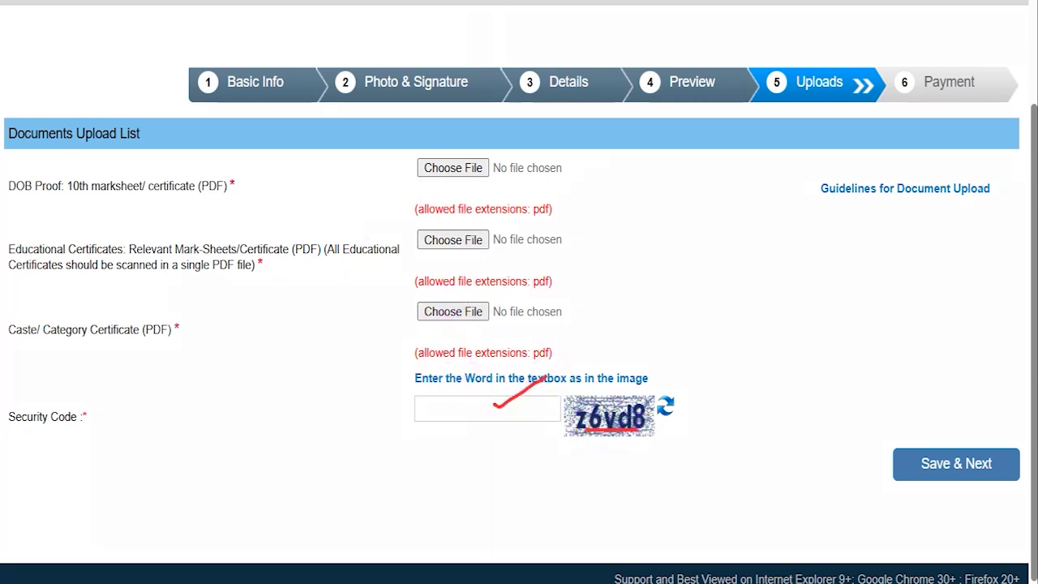
pyautogui.moveTo(689, 476); pyautogui.dragTo(898, 472)
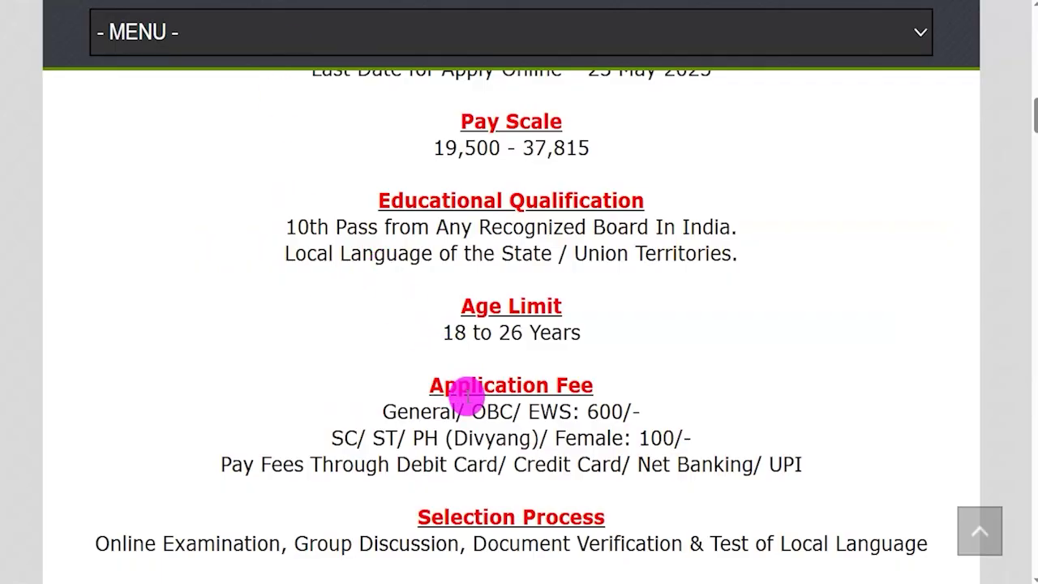
# On the recruitment information page, check the application fees for General/OBC/EWS and for SC/ST/PH/Female applicants.
pyautogui.moveTo(410, 411); pyautogui.dragTo(640, 411)
pyautogui.moveTo(345, 437); pyautogui.dragTo(691, 438)
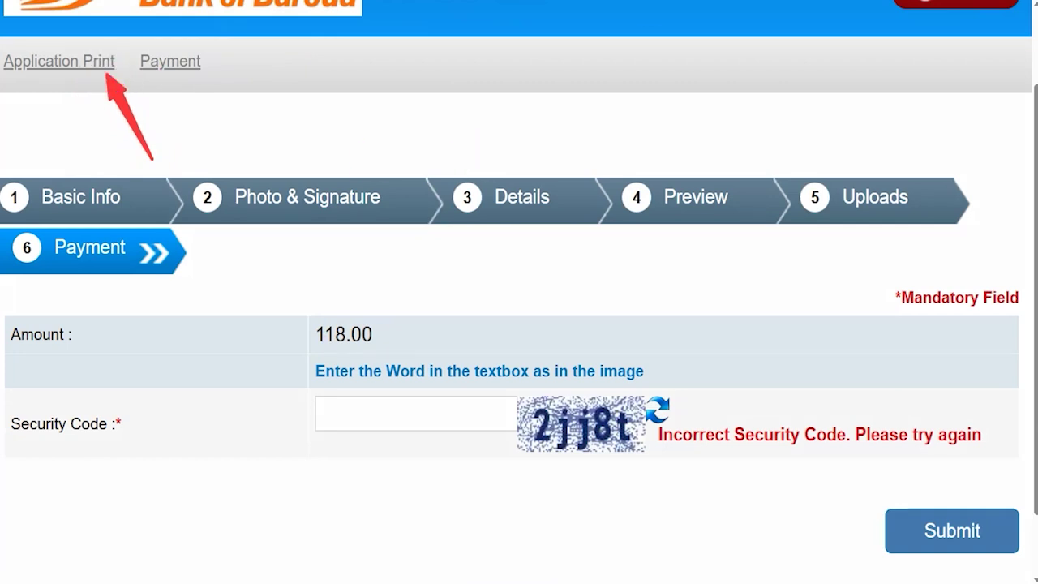
# Proceed from the application's payment page to the BillDesk payment gateway.
pyautogui.moveTo(545, 456); pyautogui.dragTo(607, 459)
pyautogui.moveTo(467, 418); pyautogui.dragTo(527, 373)
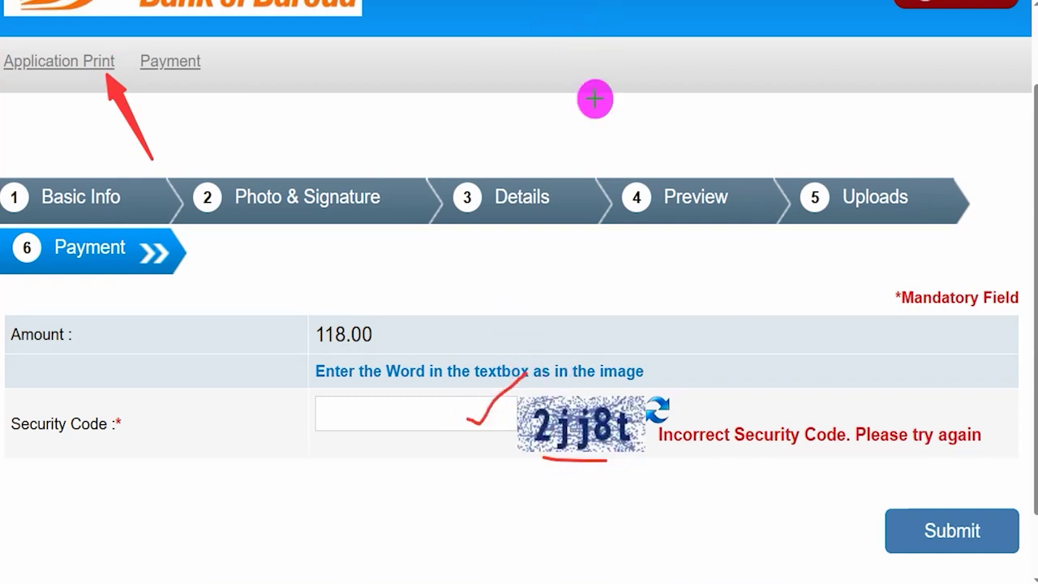
pyautogui.moveTo(635, 514); pyautogui.dragTo(846, 537)
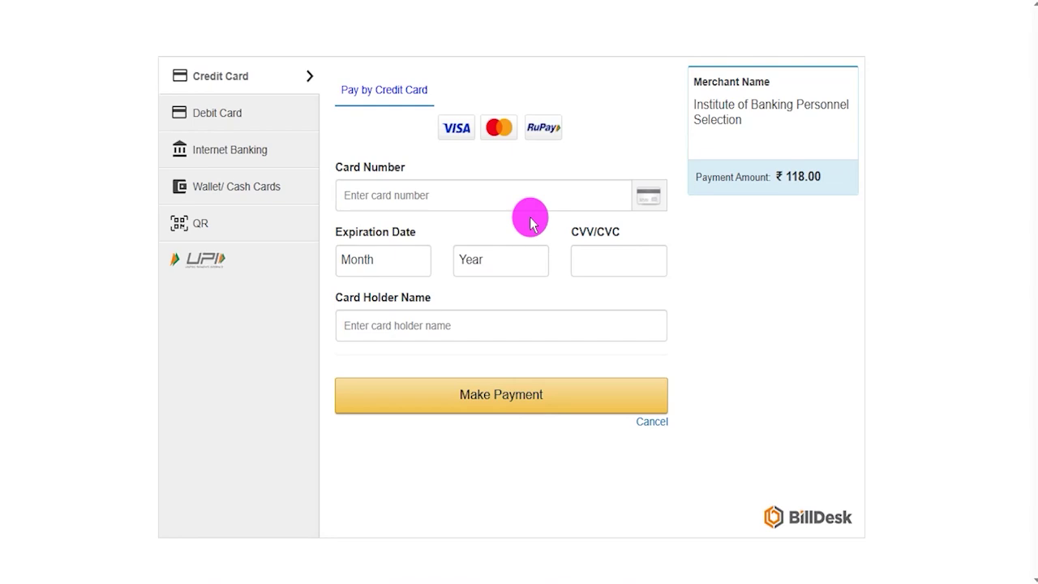
# Look through the Debit Card, Internet Banking and QR payment options.
pyautogui.click(216, 113)
pyautogui.click(220, 150)
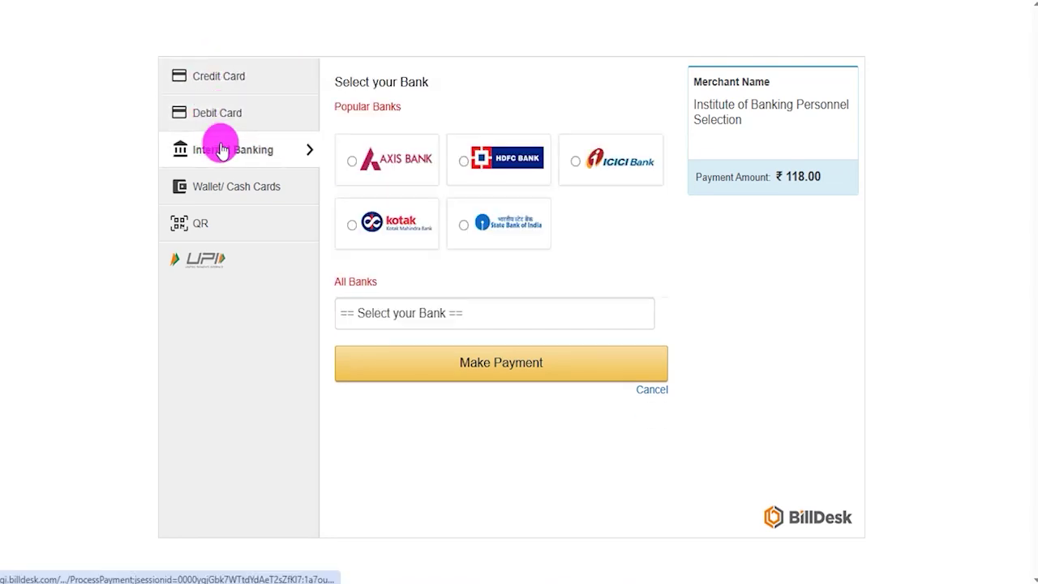
pyautogui.click(213, 225)
# Choose BHIM UPI as the payment method and proceed with the payment past the convenience fee summary.
pyautogui.click(207, 261)
pyautogui.click(208, 263)
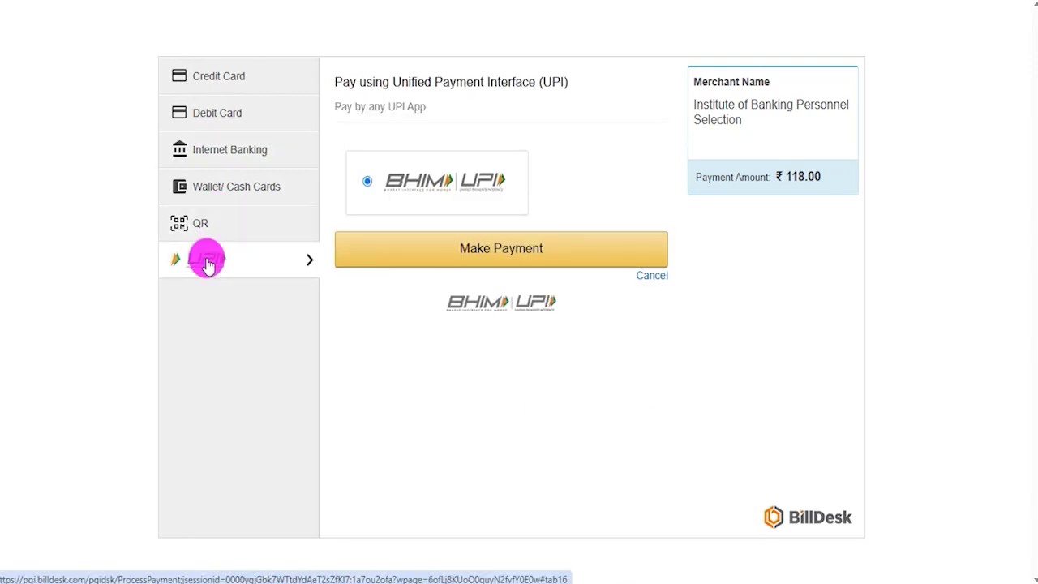
pyautogui.click(457, 252)
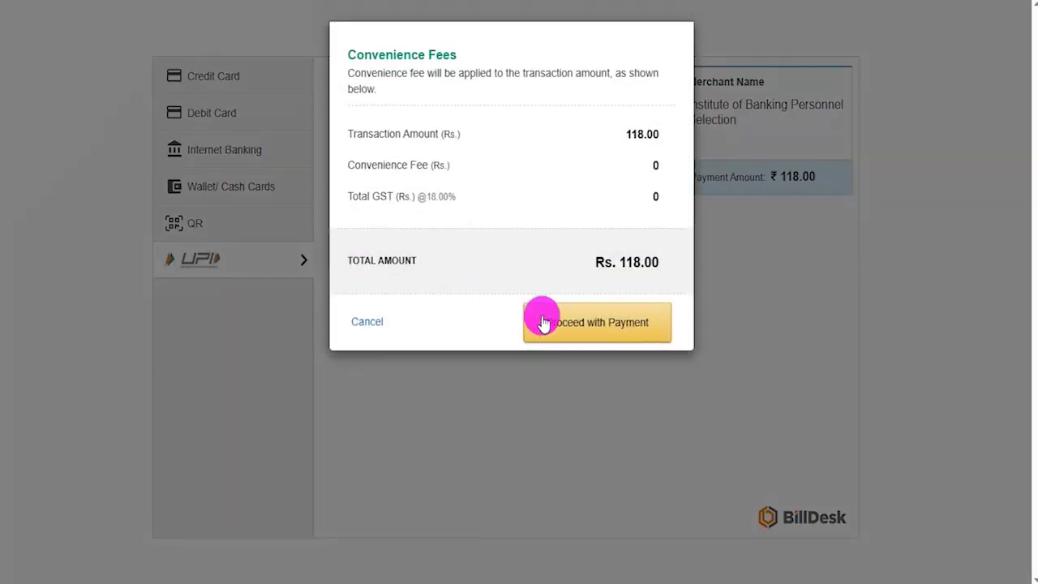
pyautogui.click(574, 325)
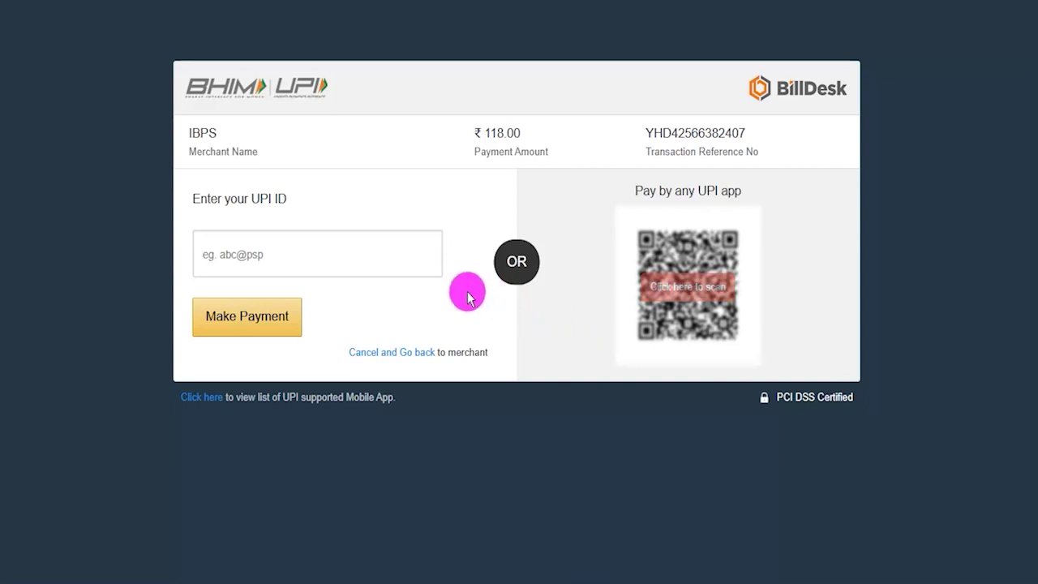
# Look over the UPI ID field and the QR code option for paying with a UPI app.
pyautogui.click(230, 247)
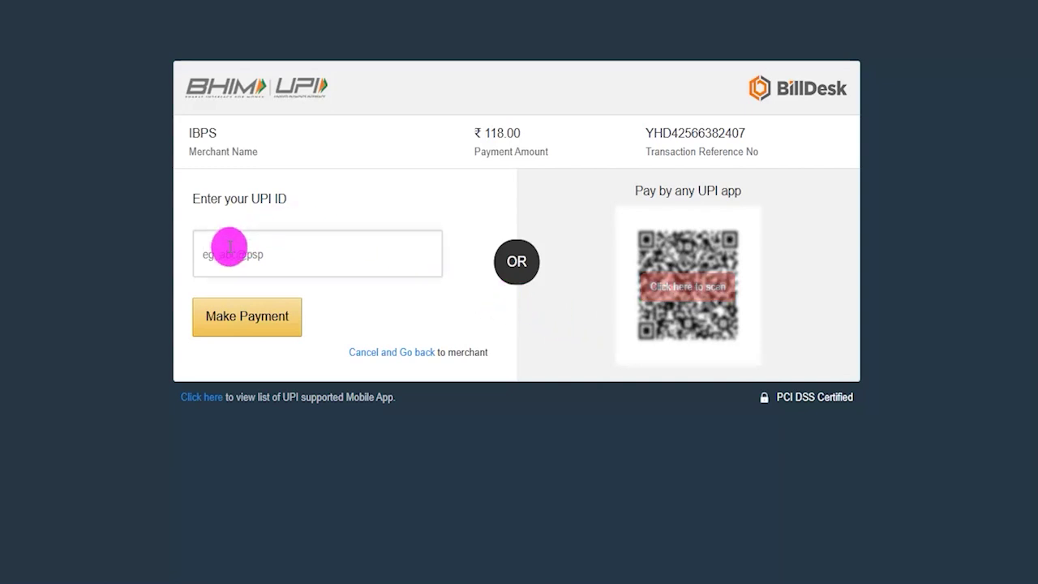
pyautogui.moveTo(434, 317); pyautogui.dragTo(301, 319)
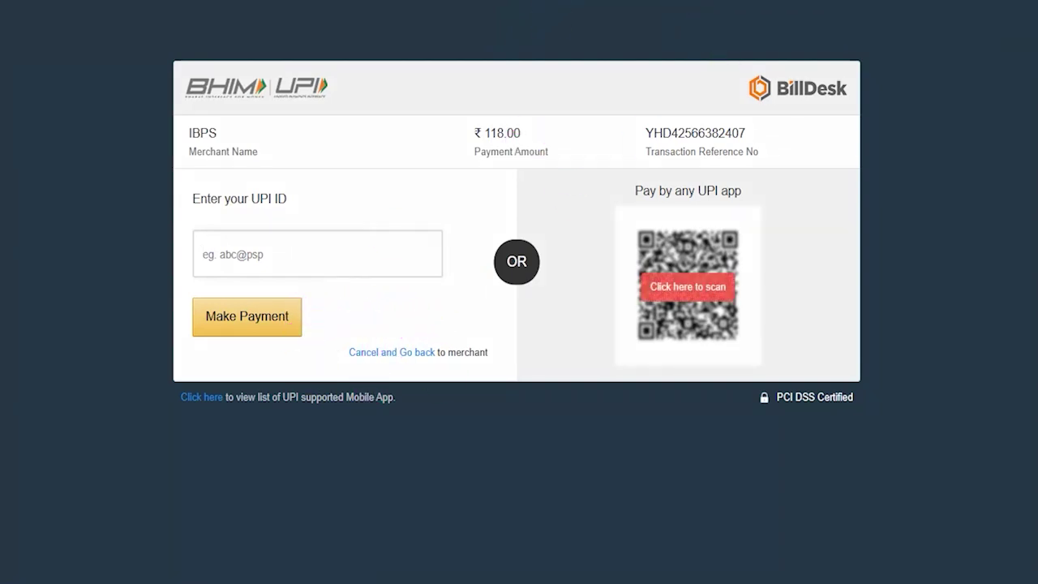
pyautogui.click(674, 297)
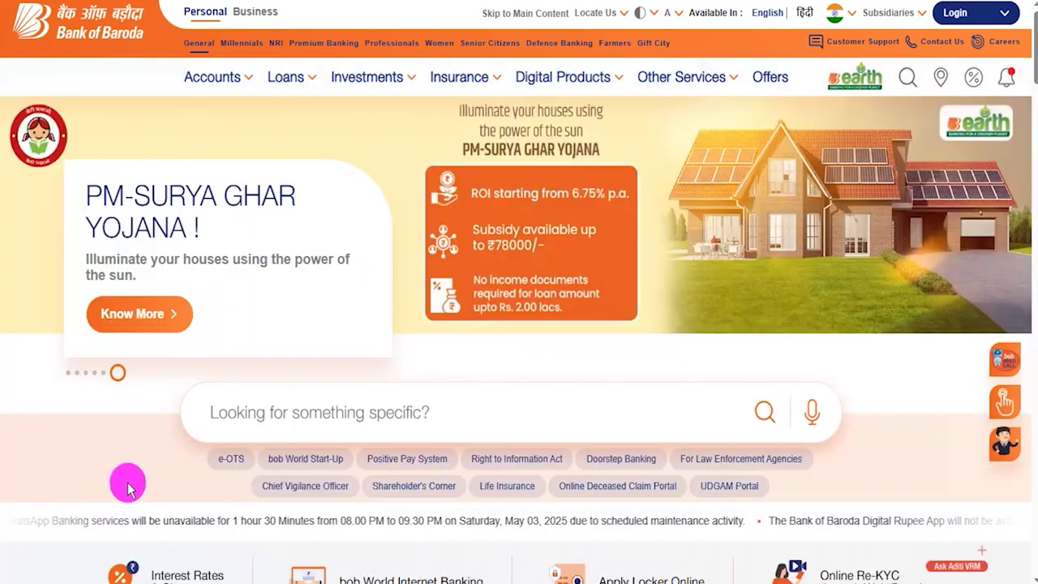
pyautogui.click(69, 373)
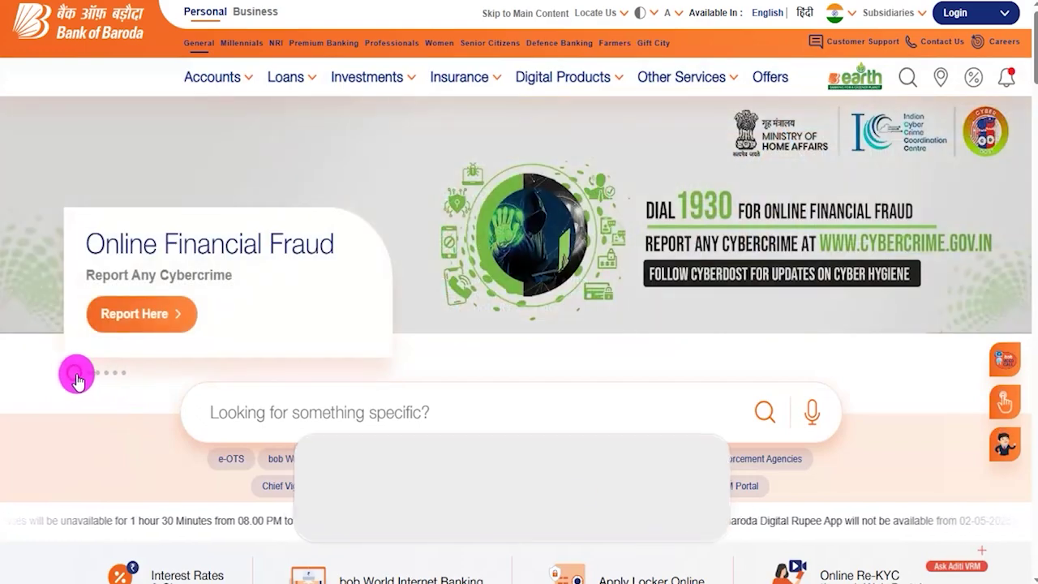
pyautogui.click(86, 373)
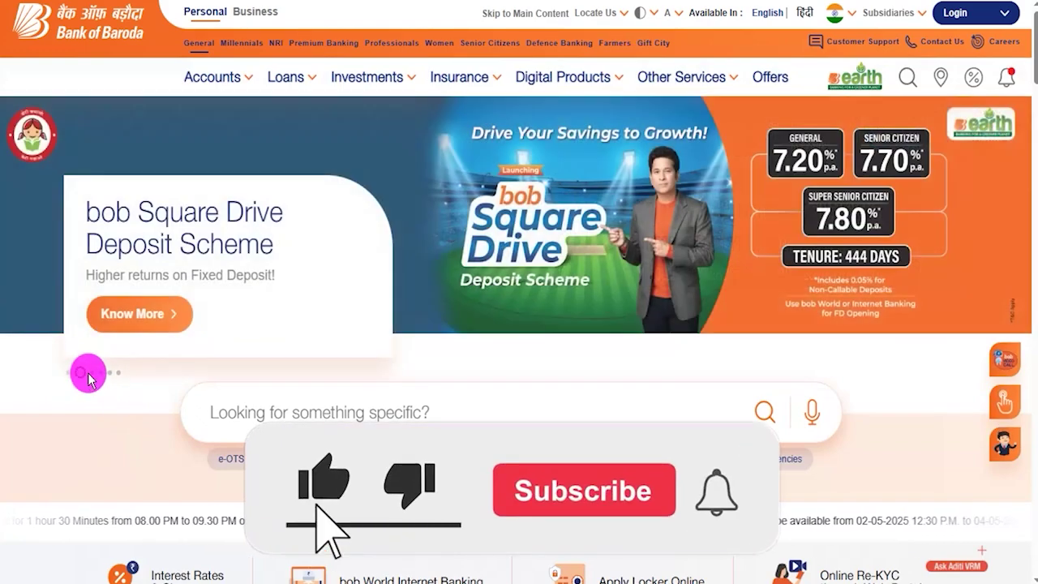
pyautogui.click(98, 374)
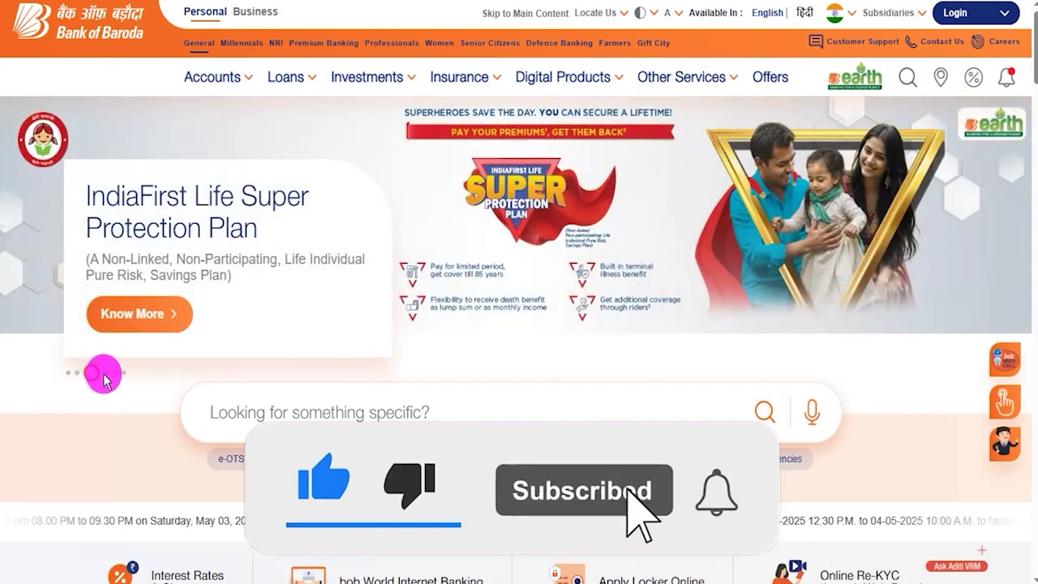
pyautogui.click(105, 374)
pyautogui.click(109, 373)
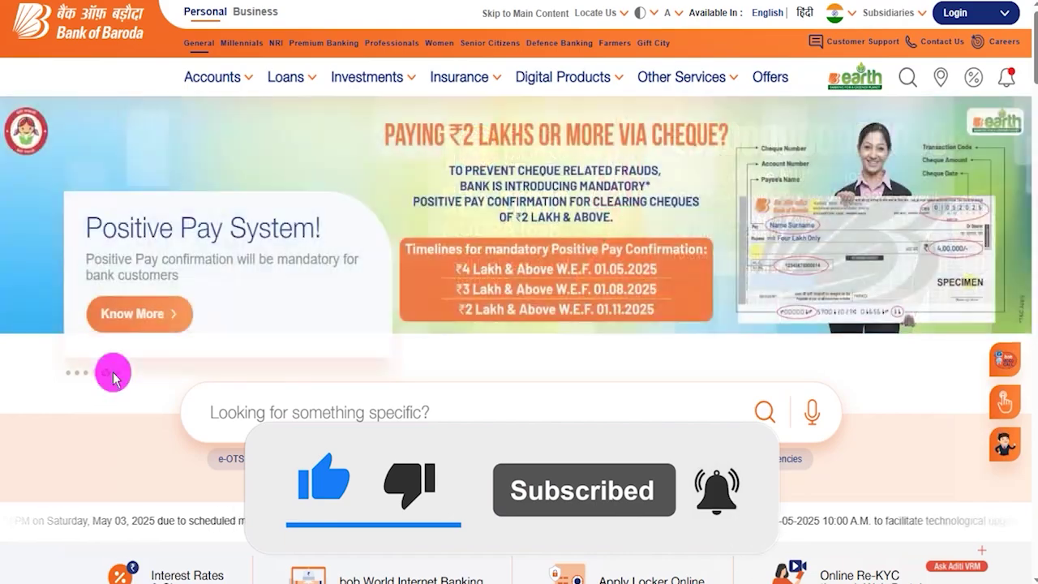
pyautogui.click(119, 374)
pyautogui.scroll(-3, 186, 441)
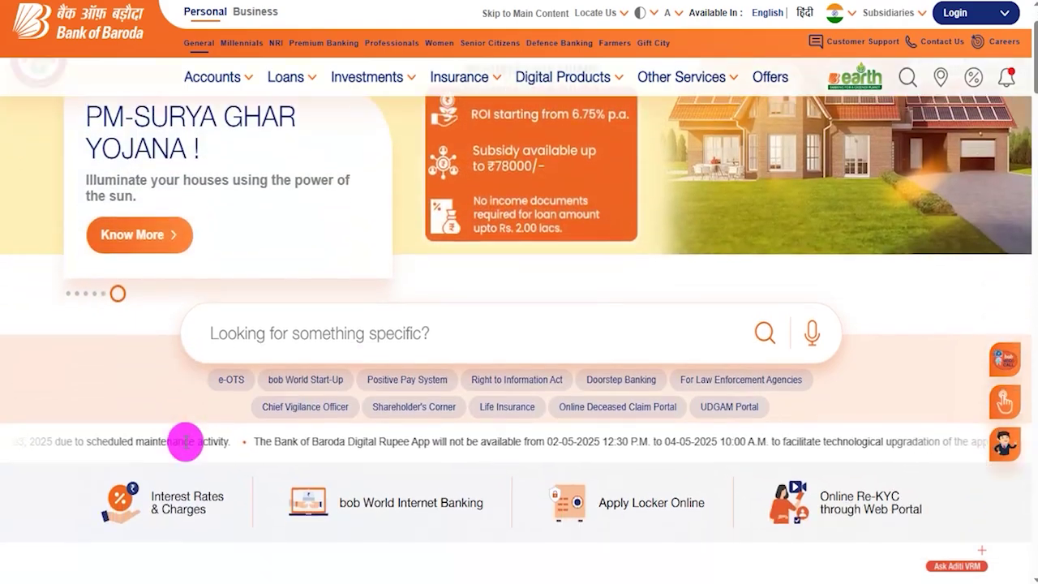